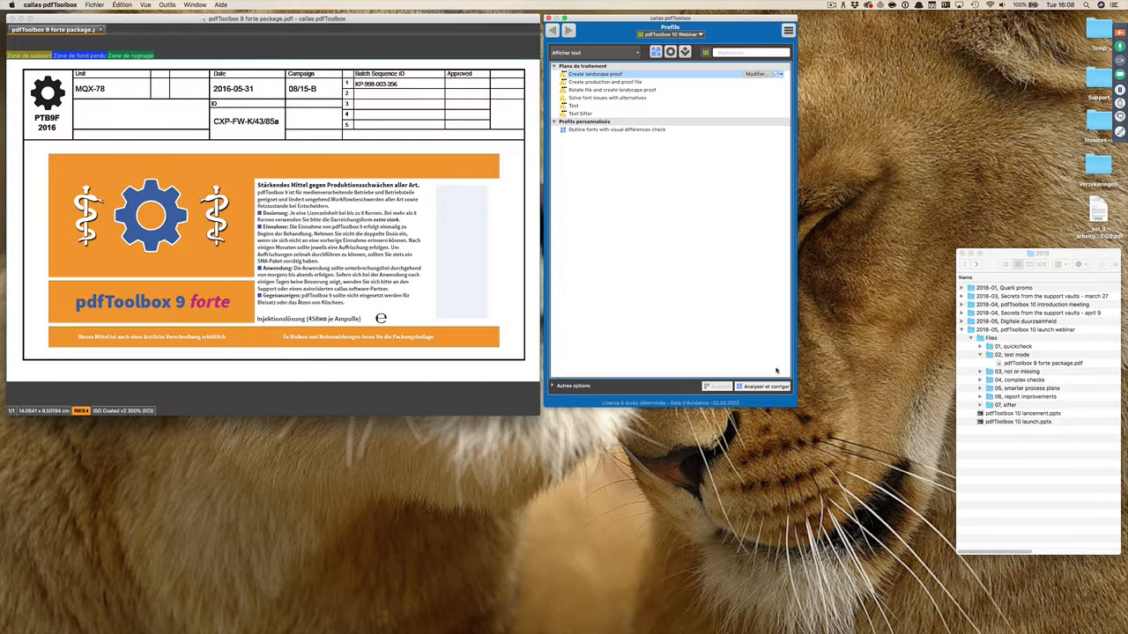
Open the "Create landscape proof" process plan for editing and run it in test mode with the default variable values
click(759, 74)
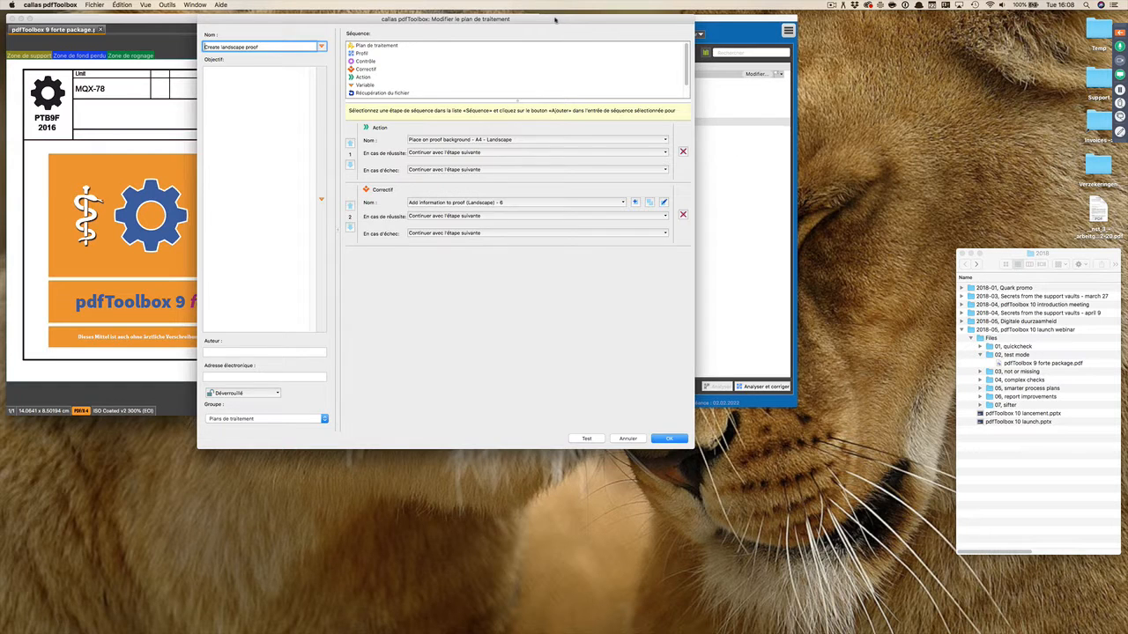
drag(558, 18, 680, 17)
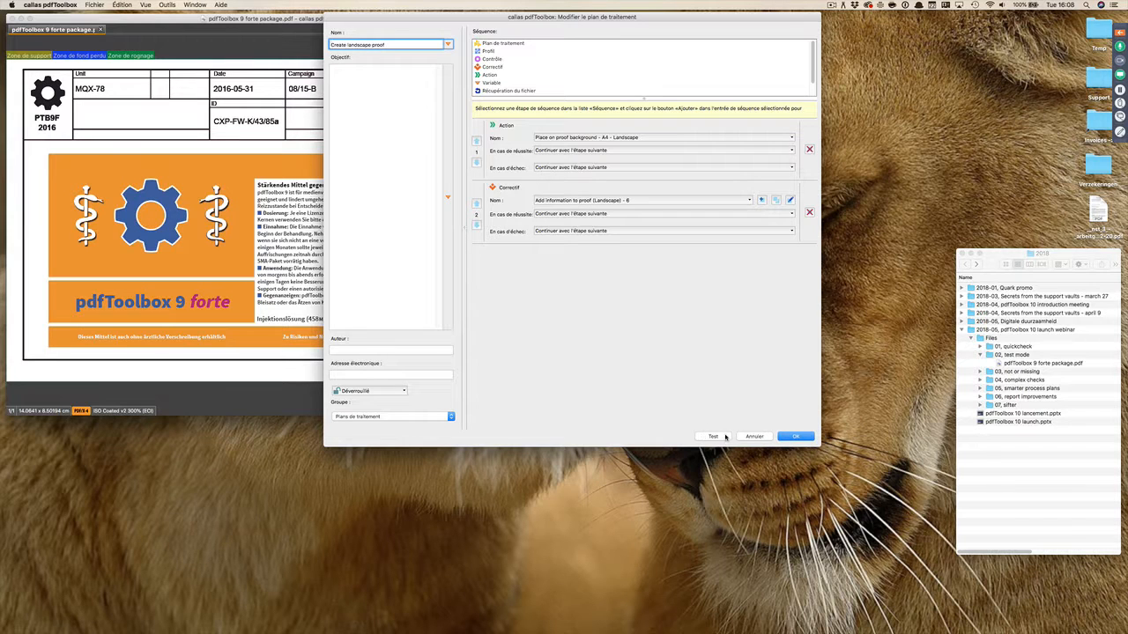
click(713, 436)
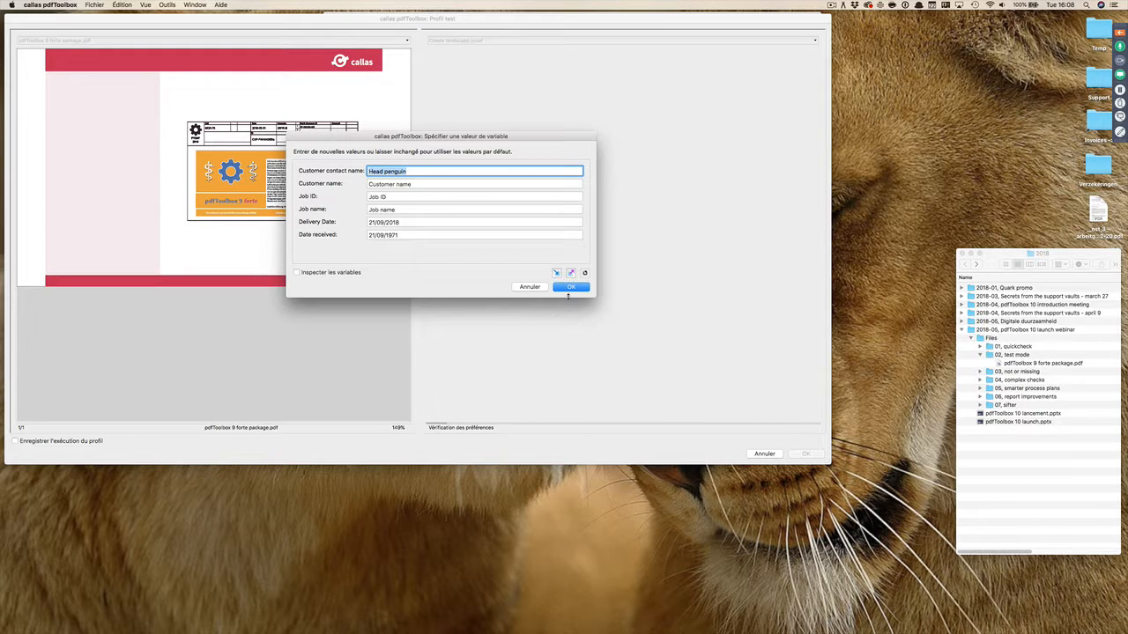
click(570, 287)
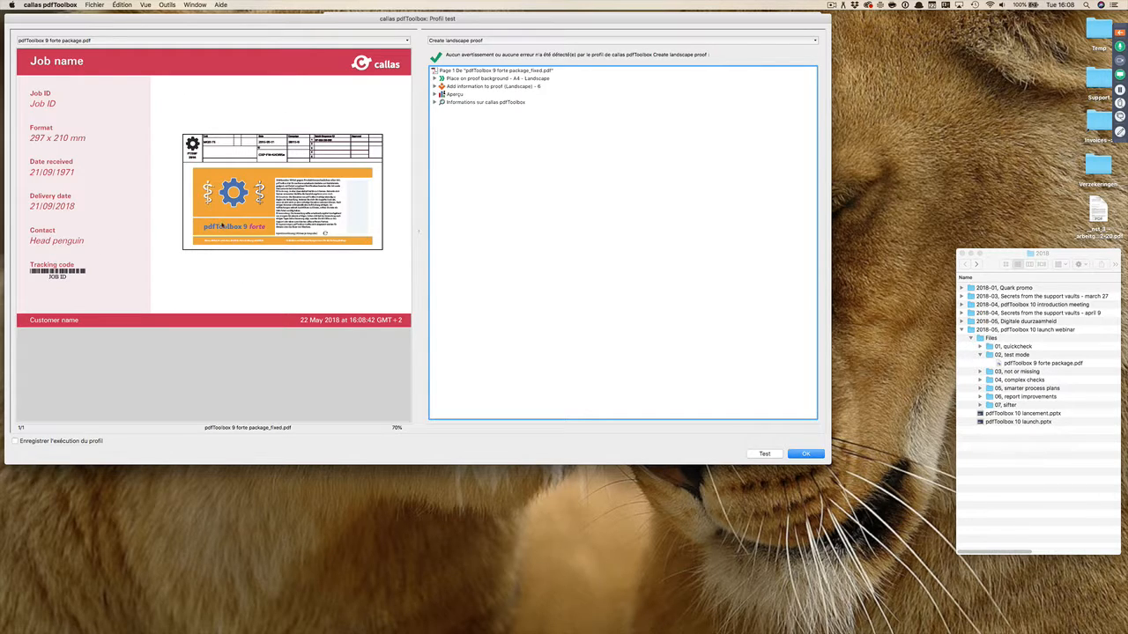
Switch the test document to "Penguin with cut path.pdf" and run the landscape proof test with the default variable values
click(275, 41)
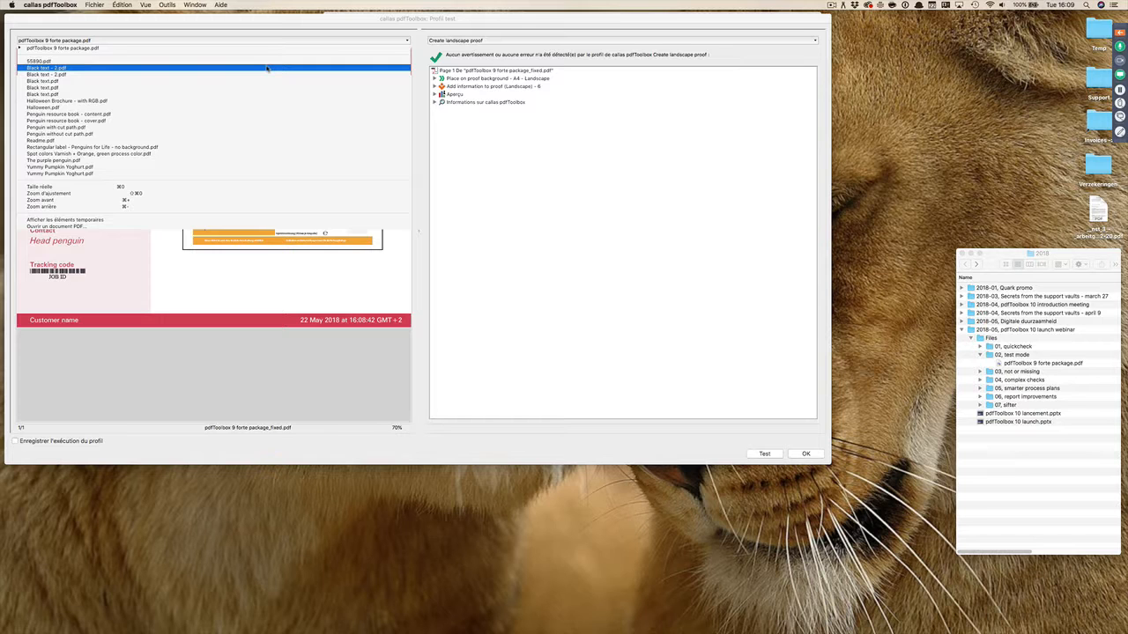
click(253, 127)
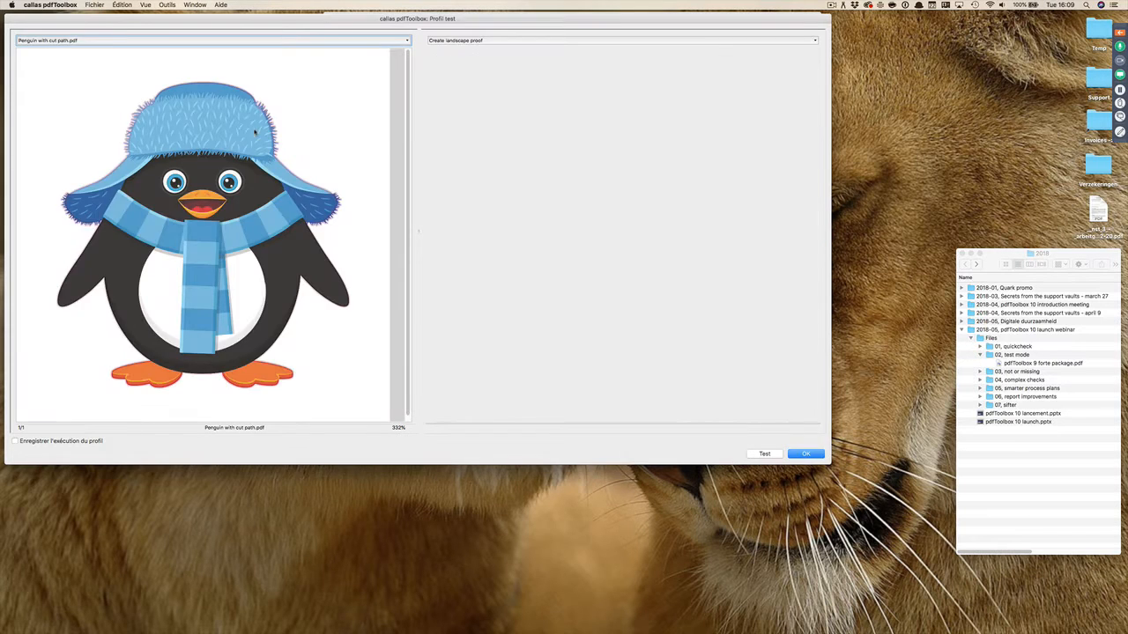
click(572, 289)
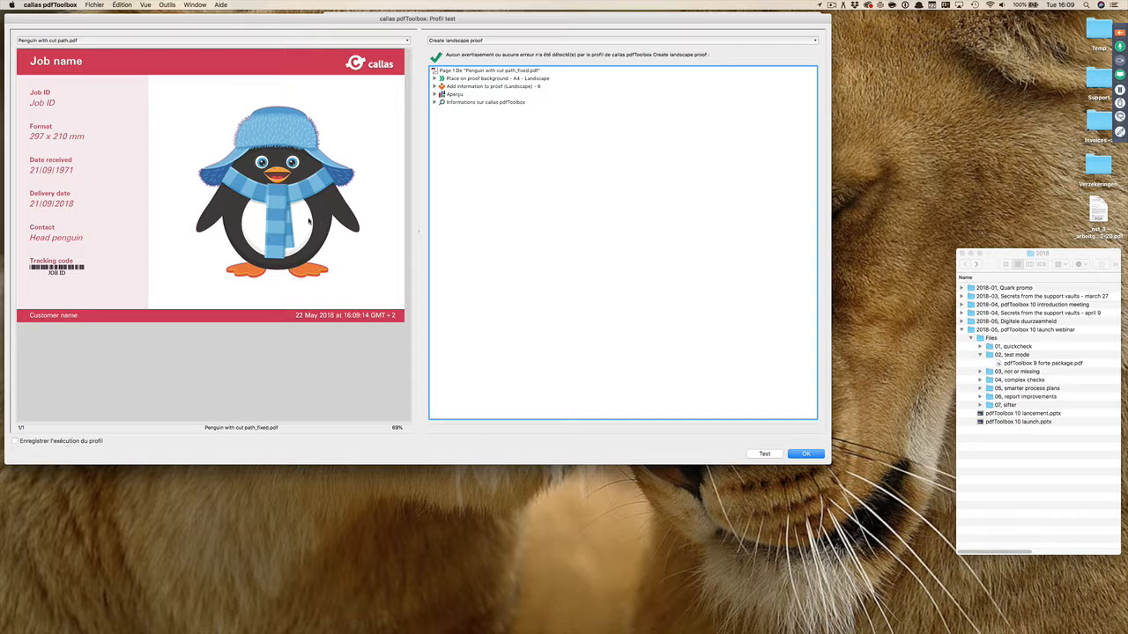
Reveal the test's temporary files, preview the original and fixed penguin PDFs, and close their folder
click(81, 41)
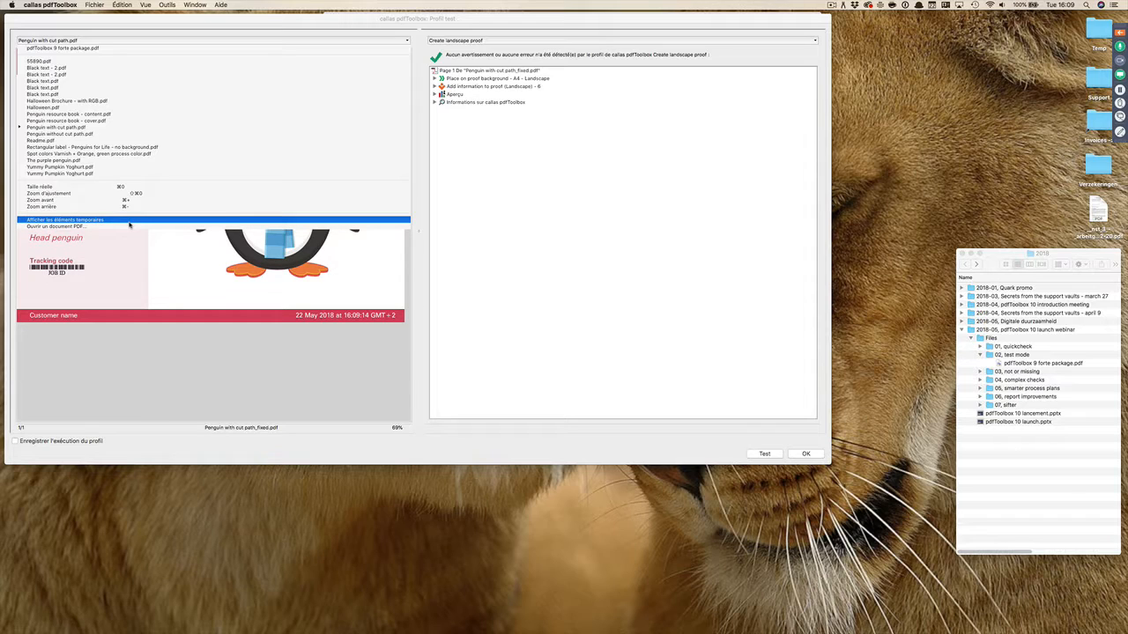
click(129, 222)
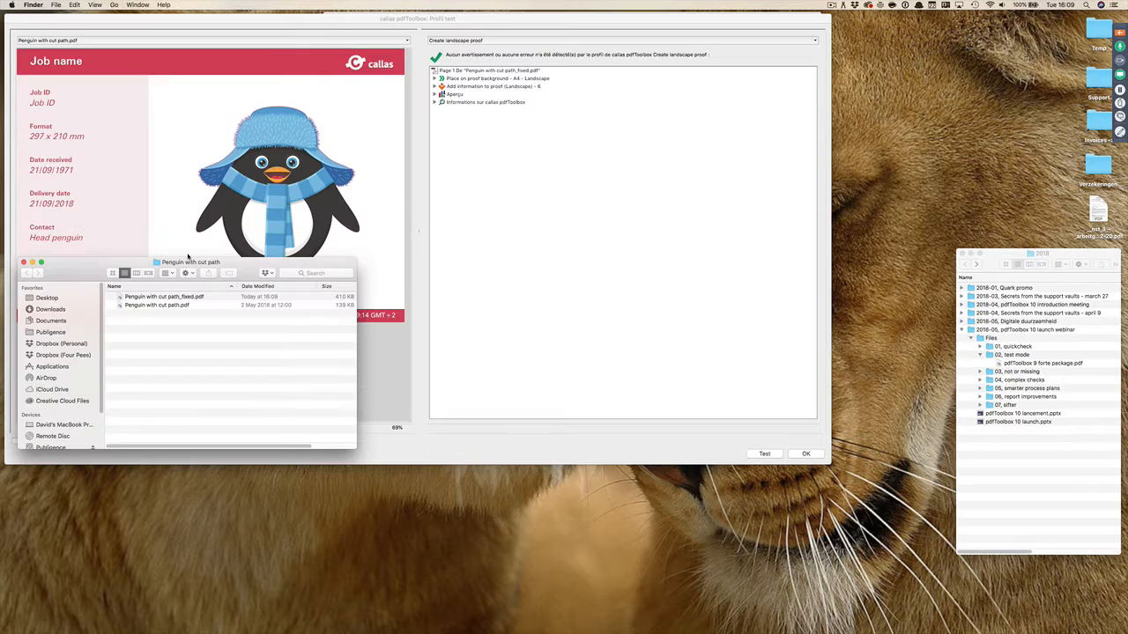
drag(319, 261, 647, 45)
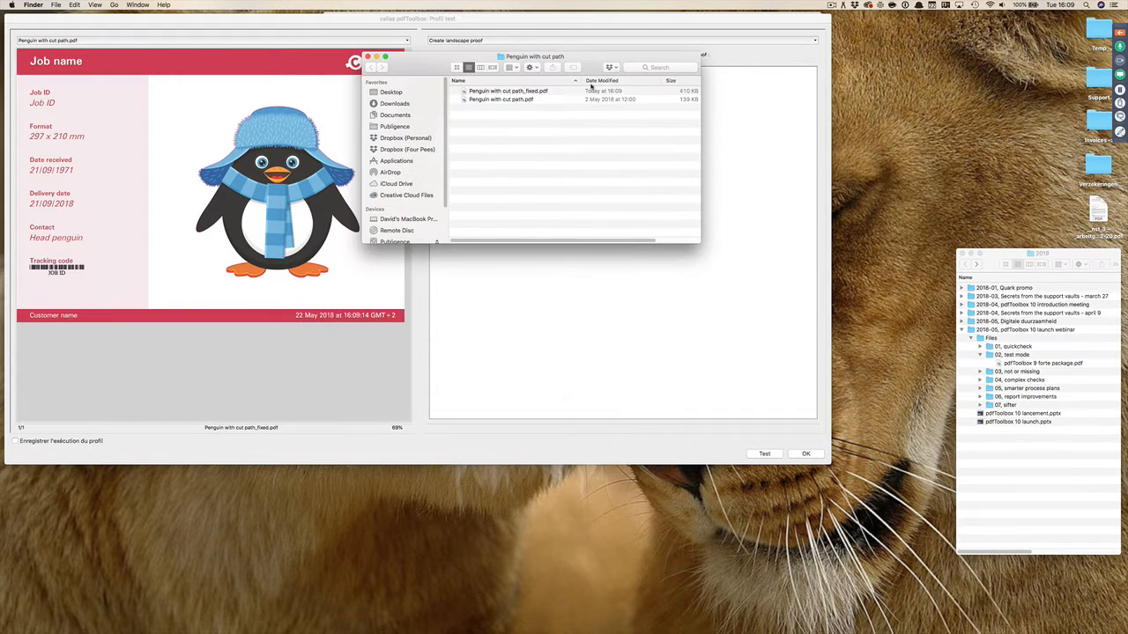
click(467, 100)
key(space)
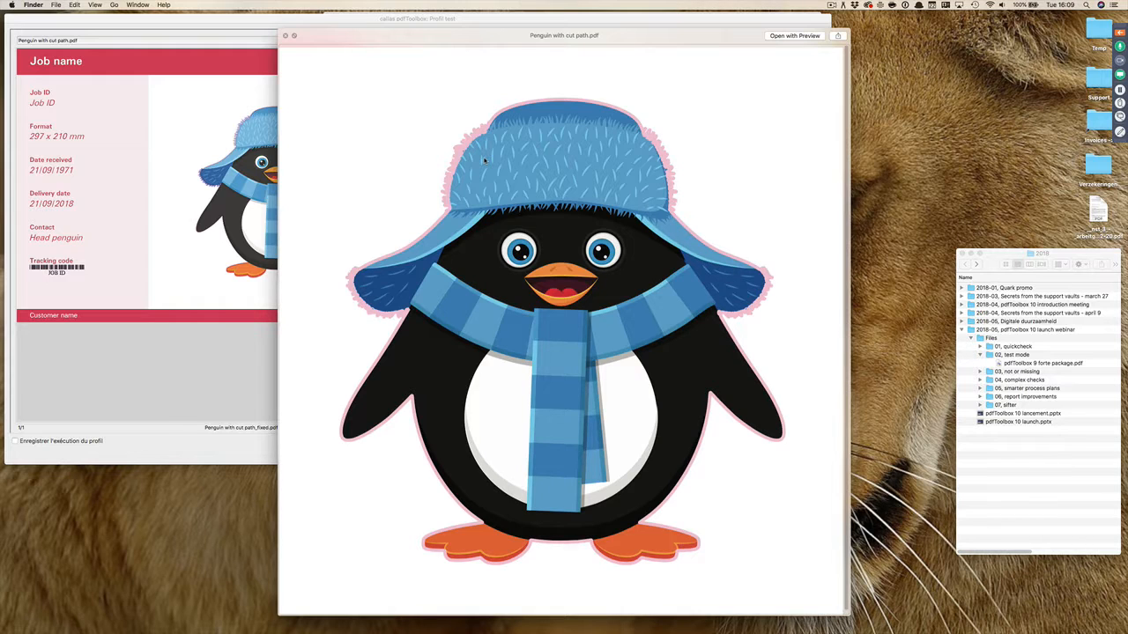
key(Up)
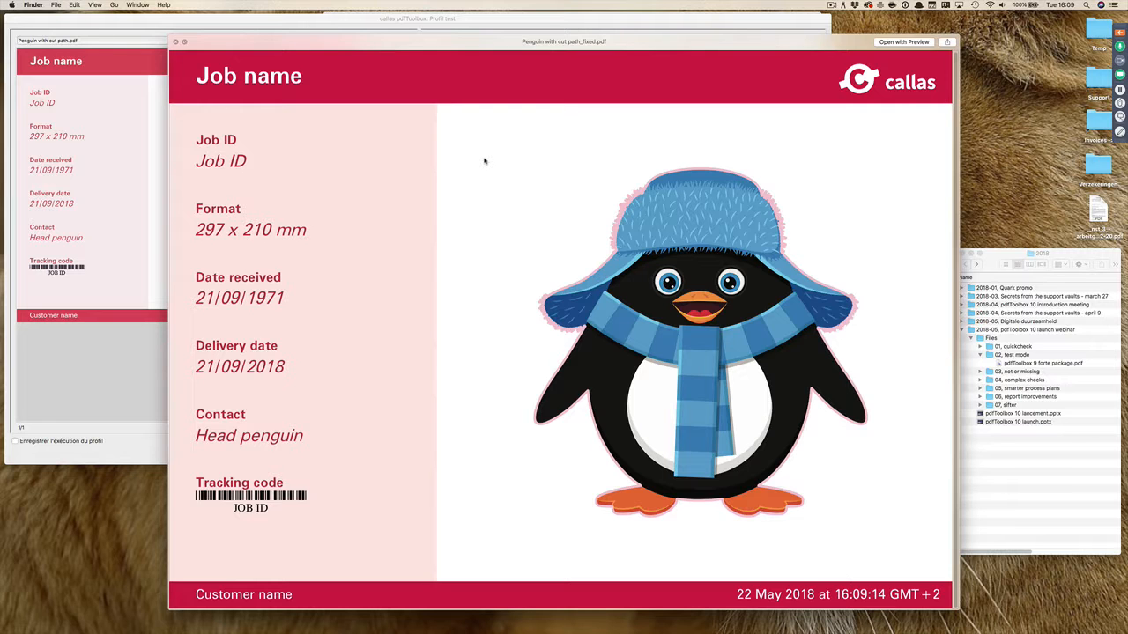
key(space)
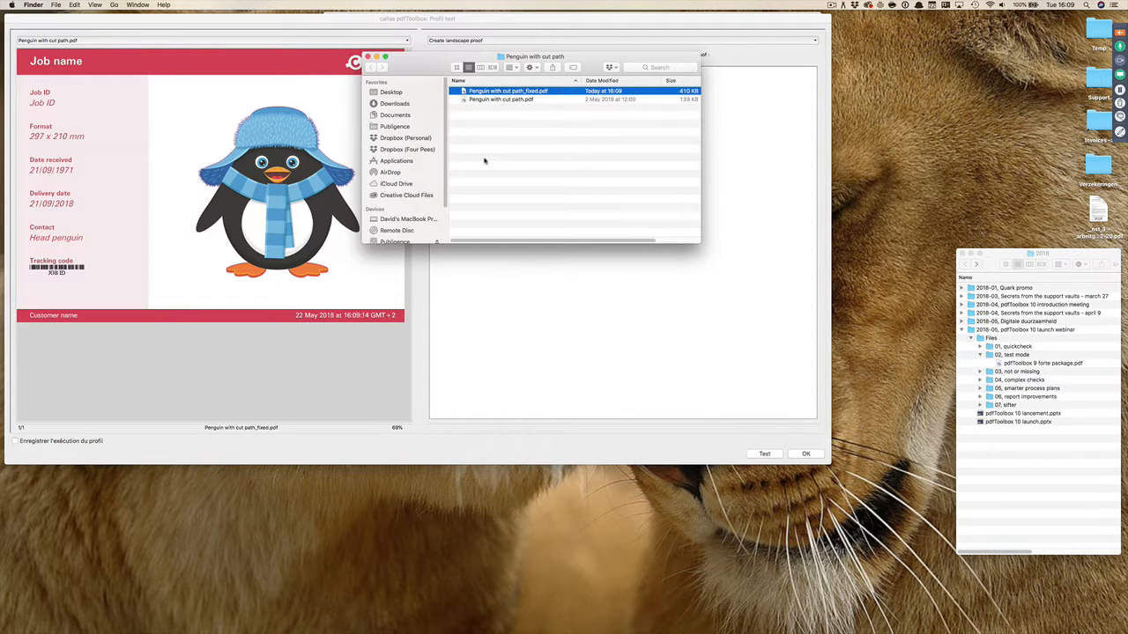
click(368, 57)
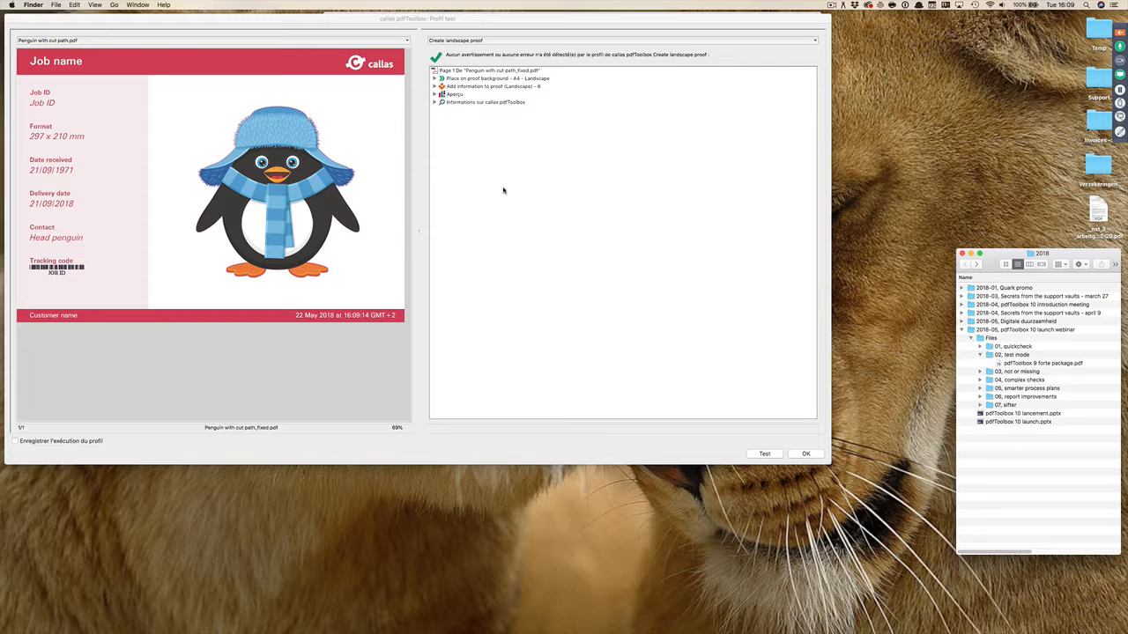
Leave the test, cancel editing the process plan, and close "pdfToolbox 9 forte package.pdf" after glancing at the fixups list
click(803, 454)
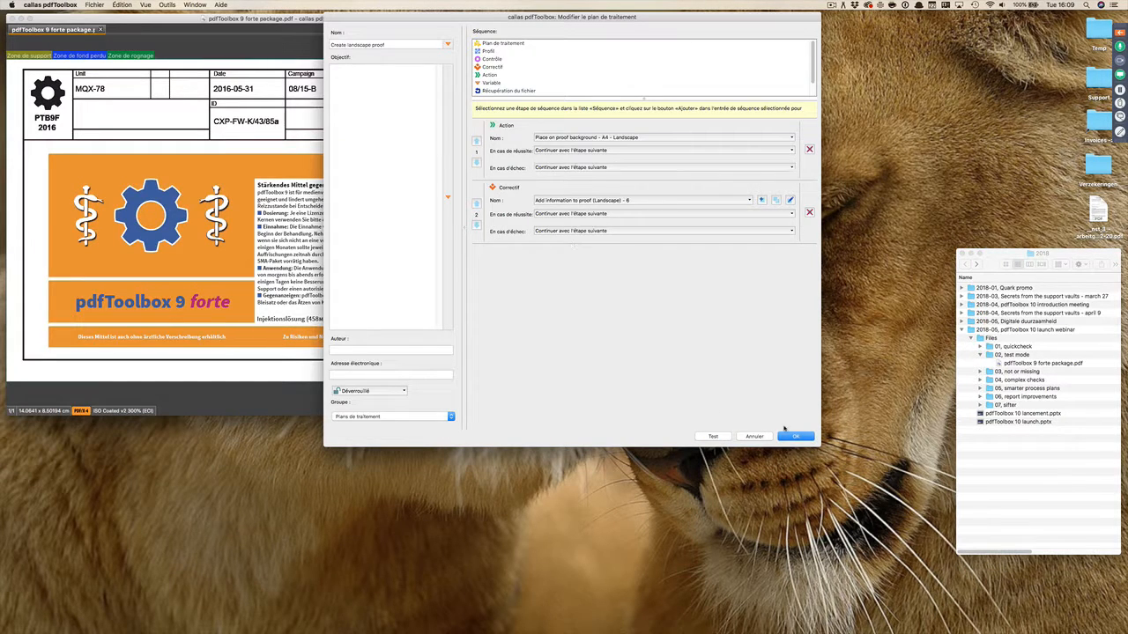
click(754, 436)
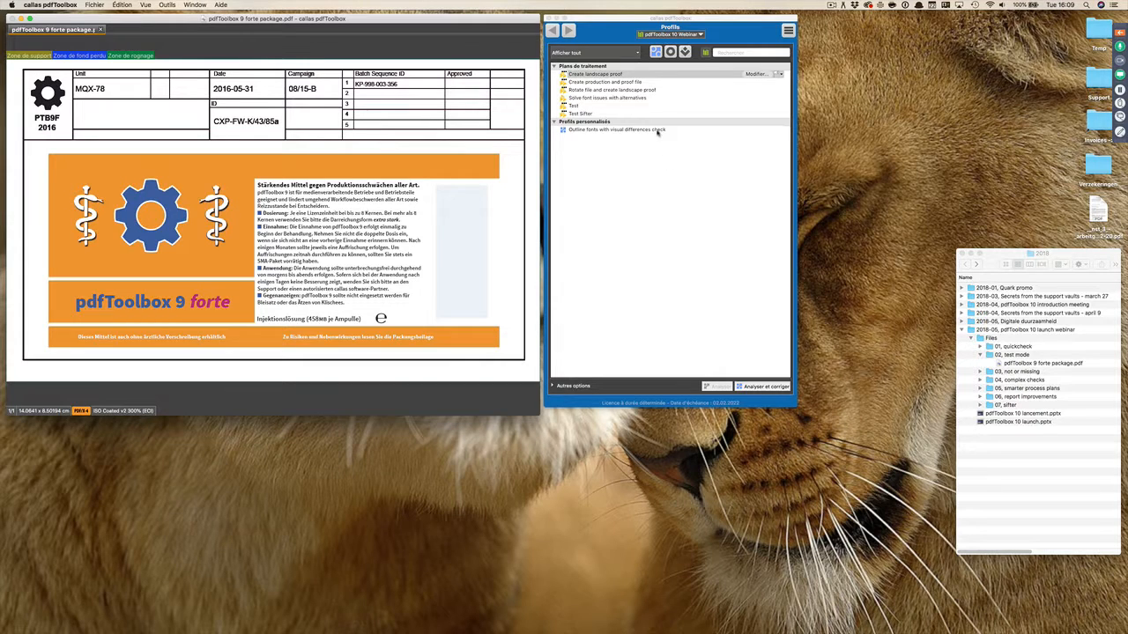
click(684, 52)
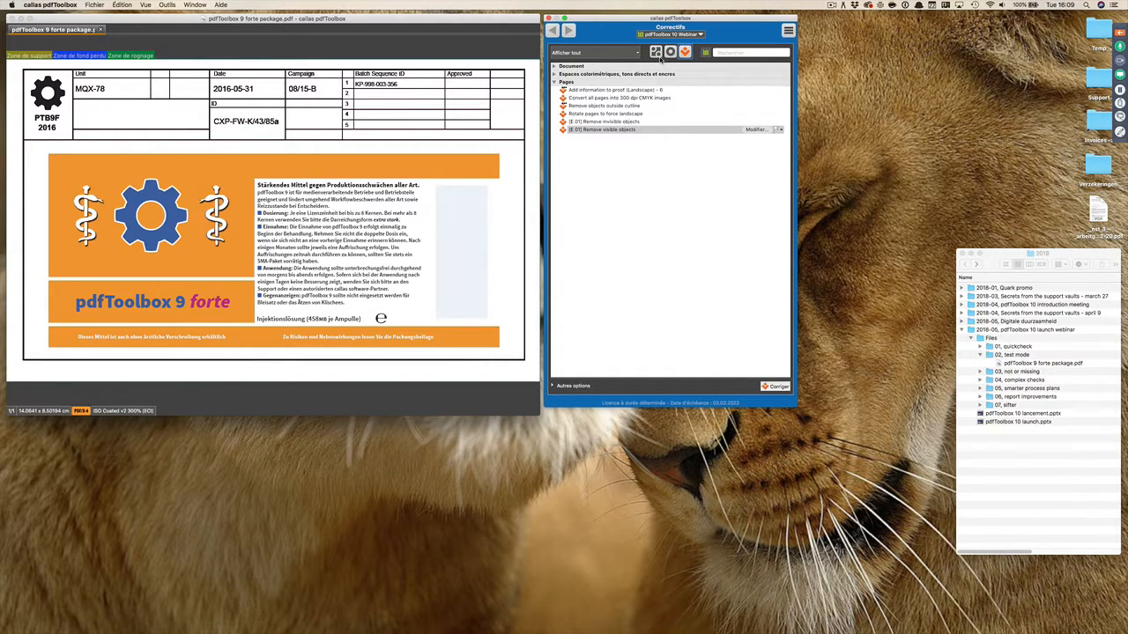
click(657, 54)
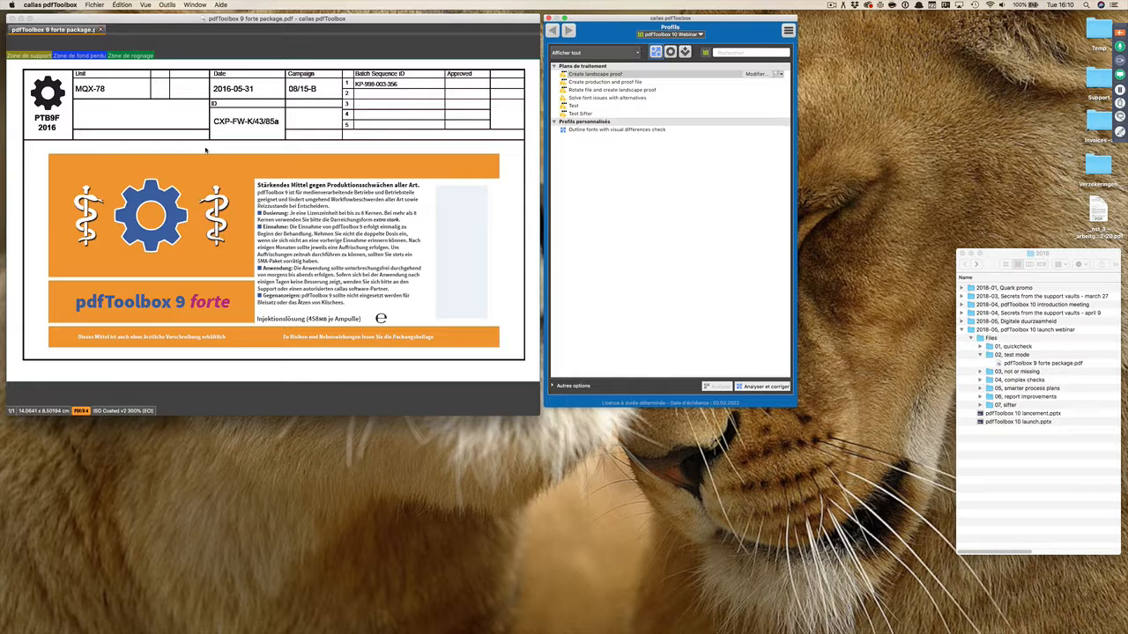
click(102, 30)
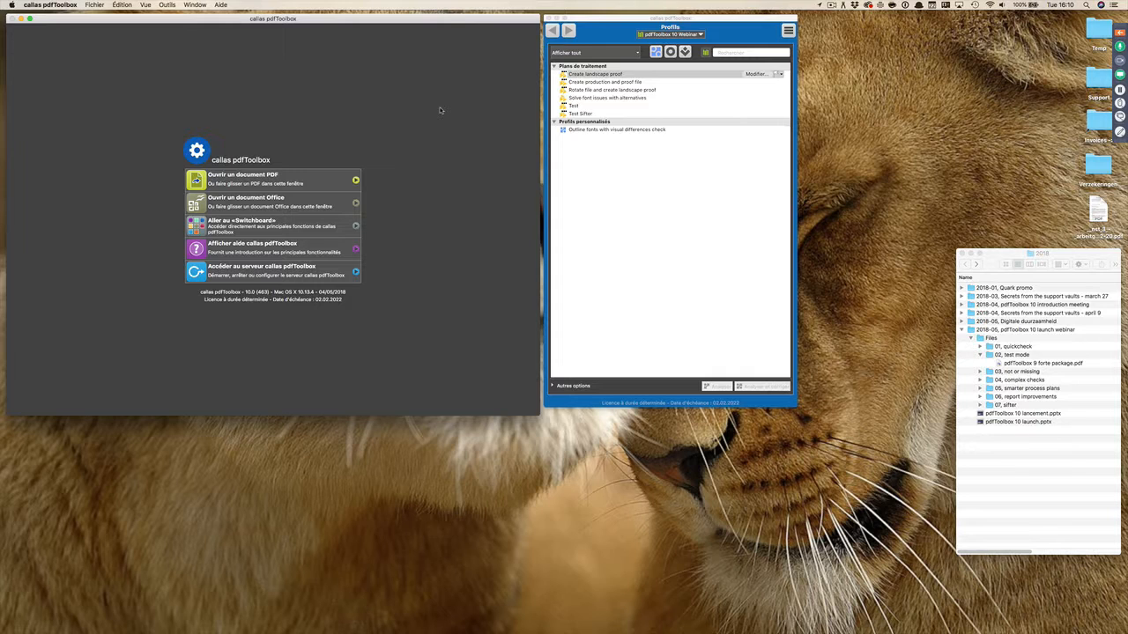
Switch to PowerPoint and present the slides from "Qu'est-ce que le mode test ?" to "Inverser les résultats de contrôle"
key(super+Tab)
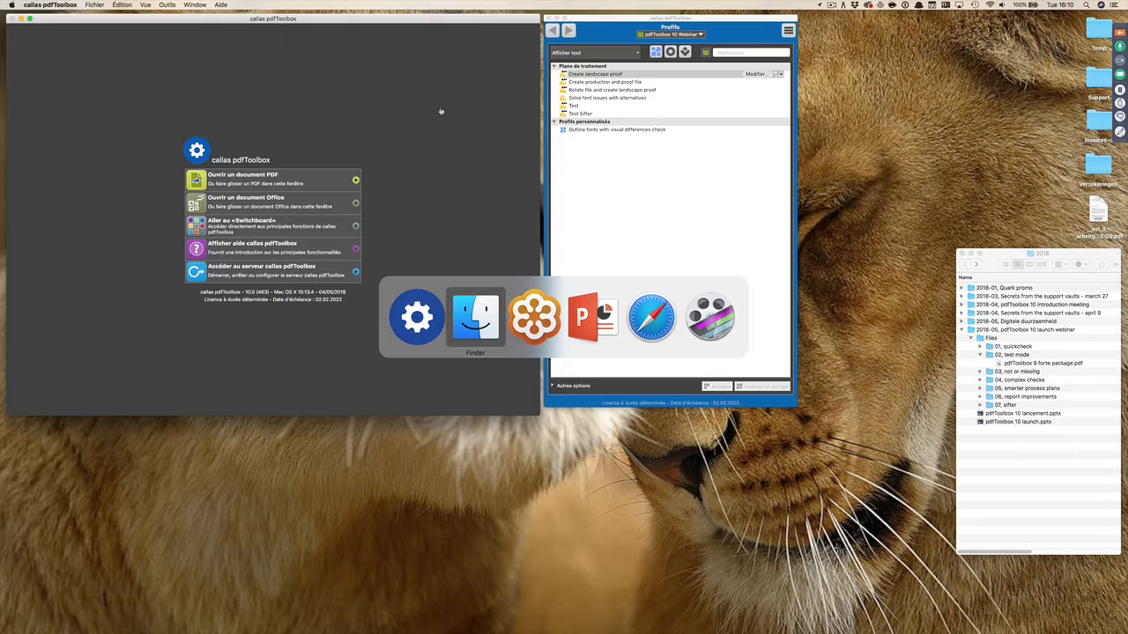
key(super+Tab)
key(super+Tab)
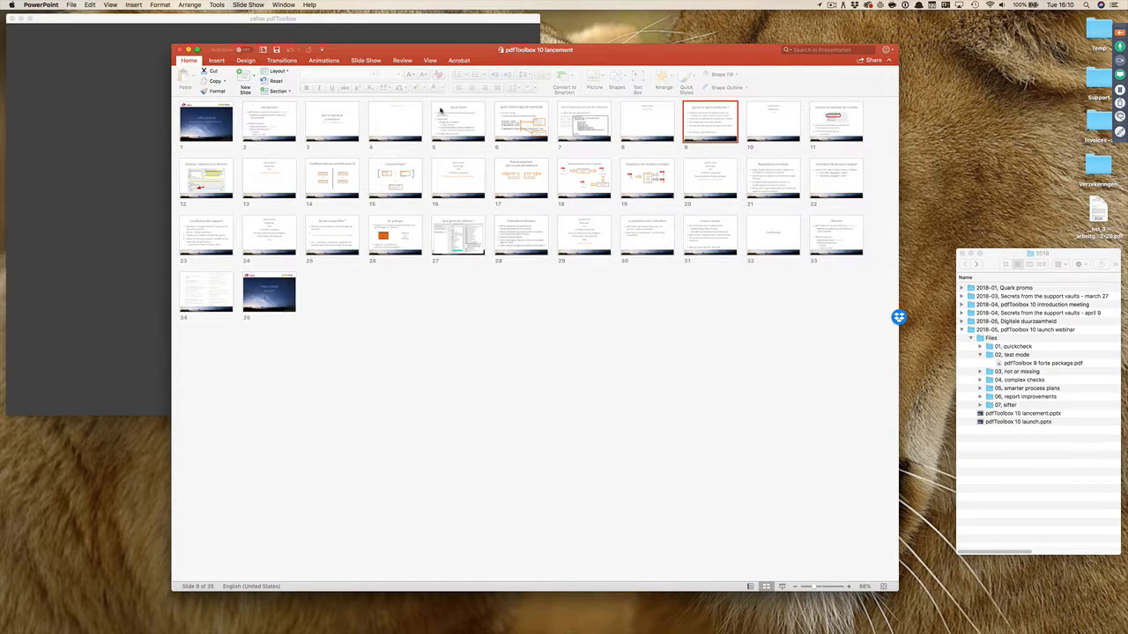
click(782, 586)
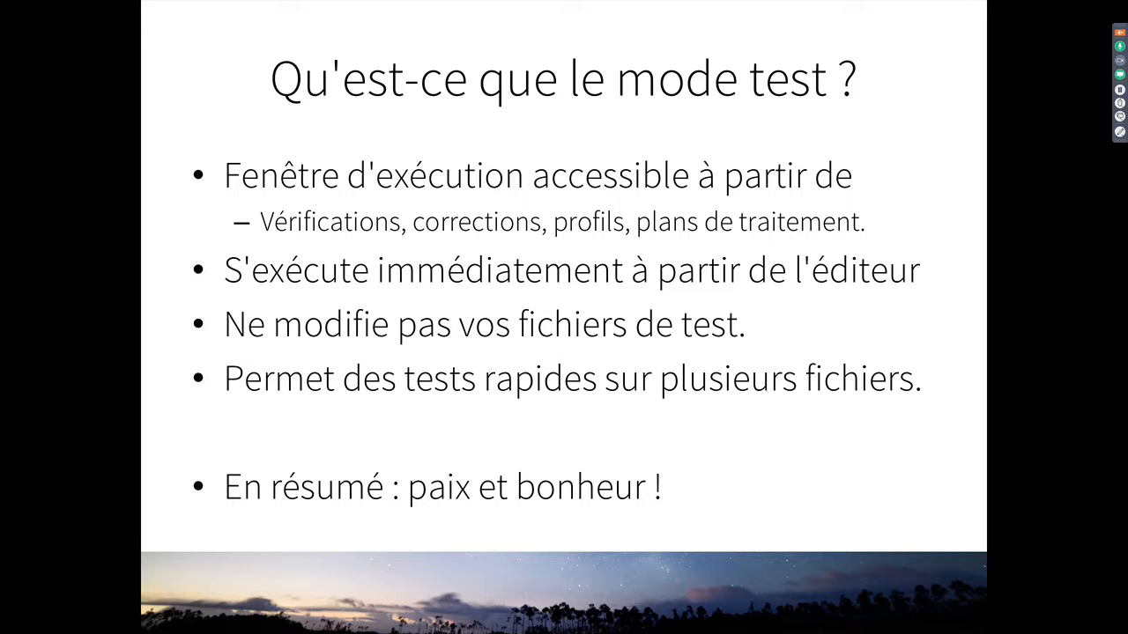
key(Right)
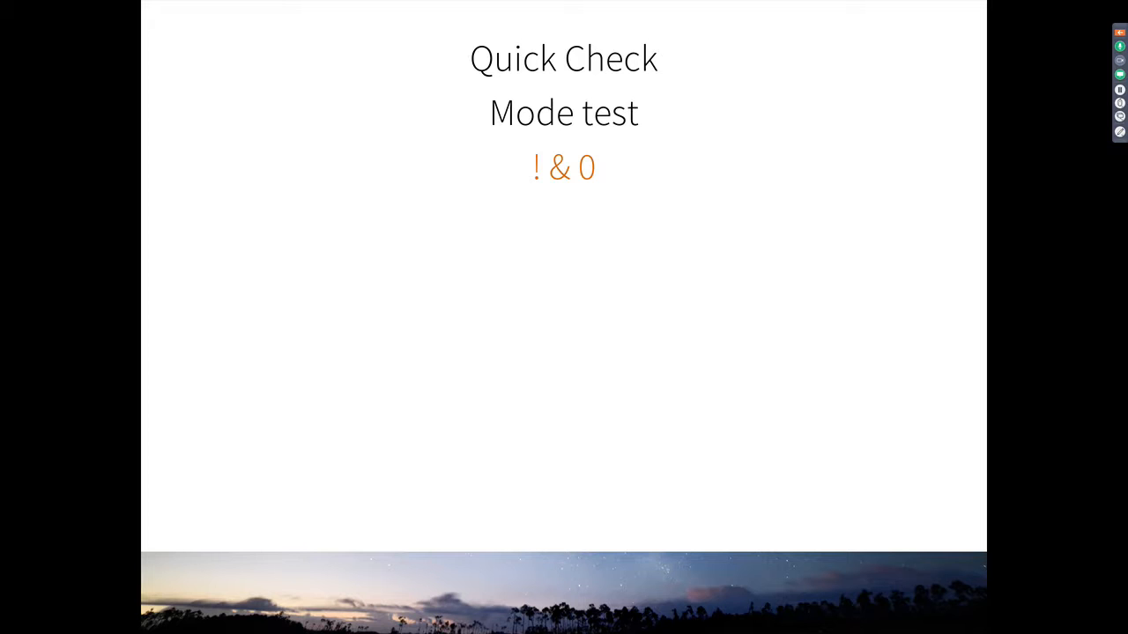
key(Right)
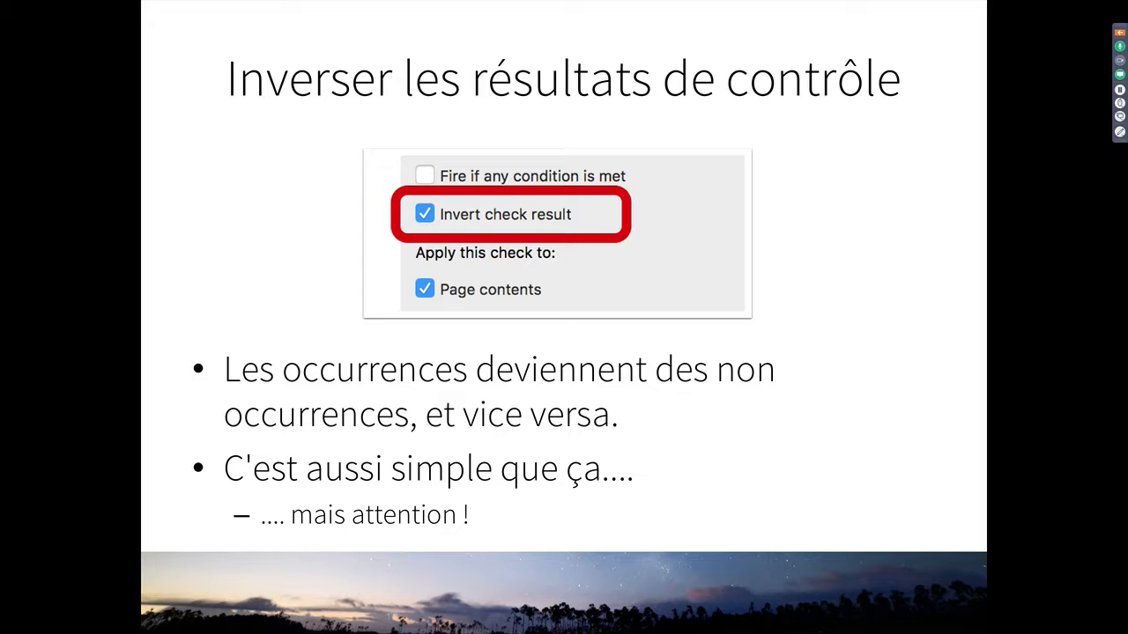
End the slide show and hide PowerPoint
key(super+Tab)
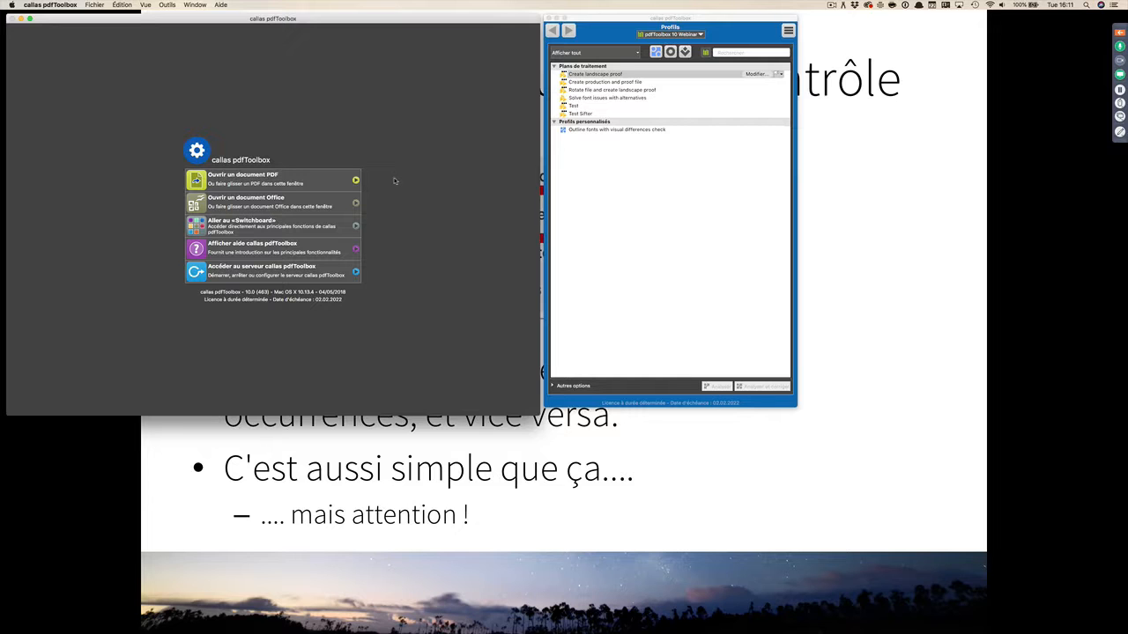
key(super+Tab)
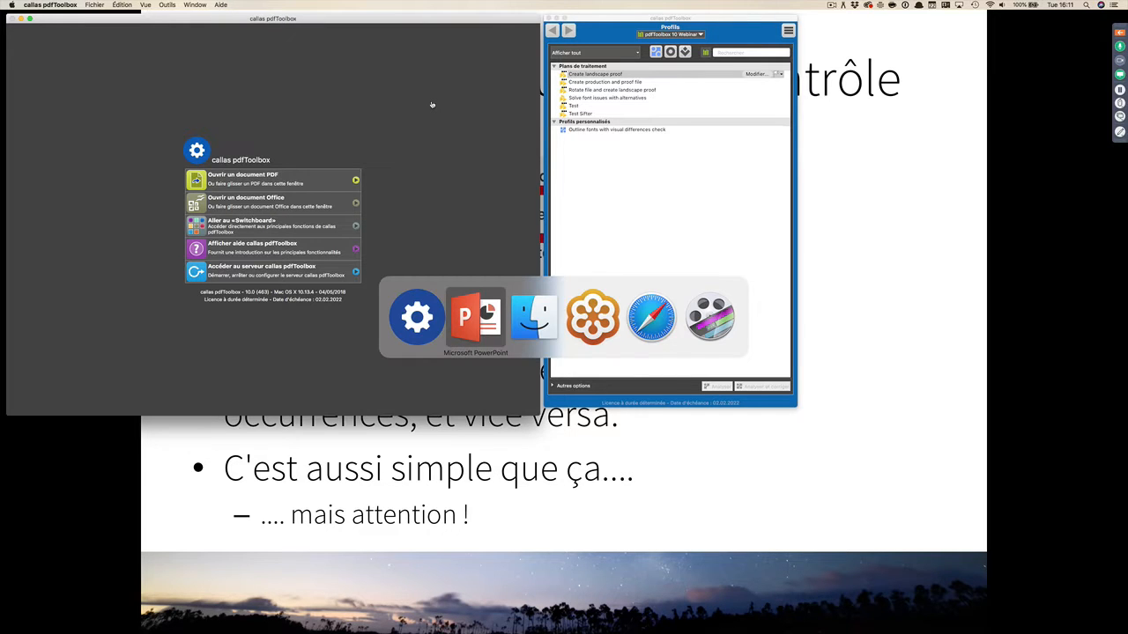
key(super+Tab)
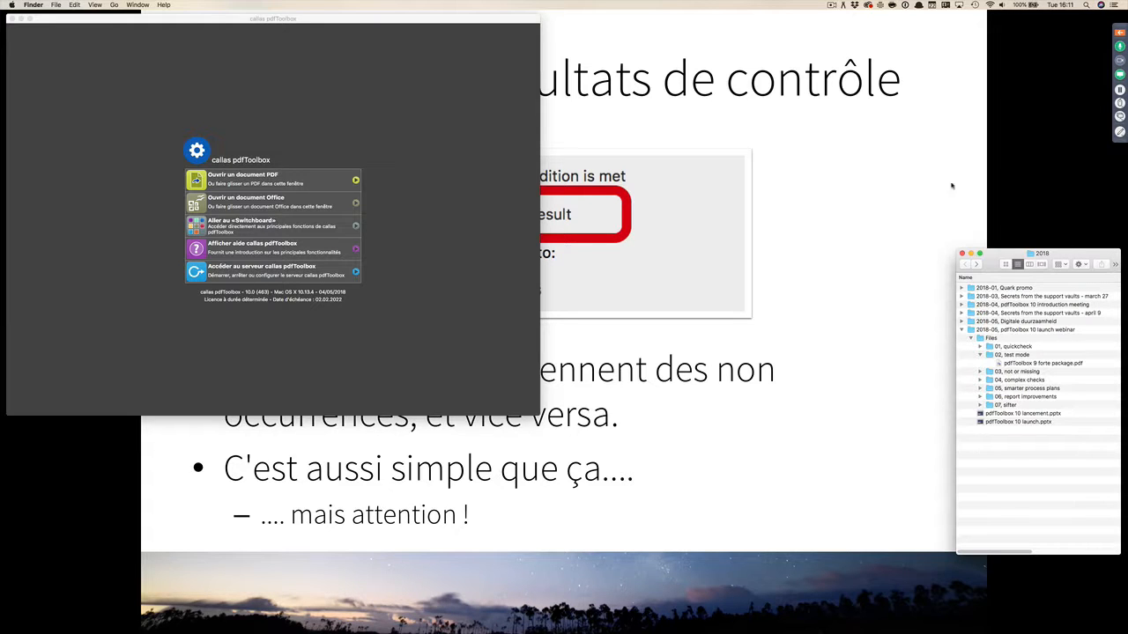
click(917, 163)
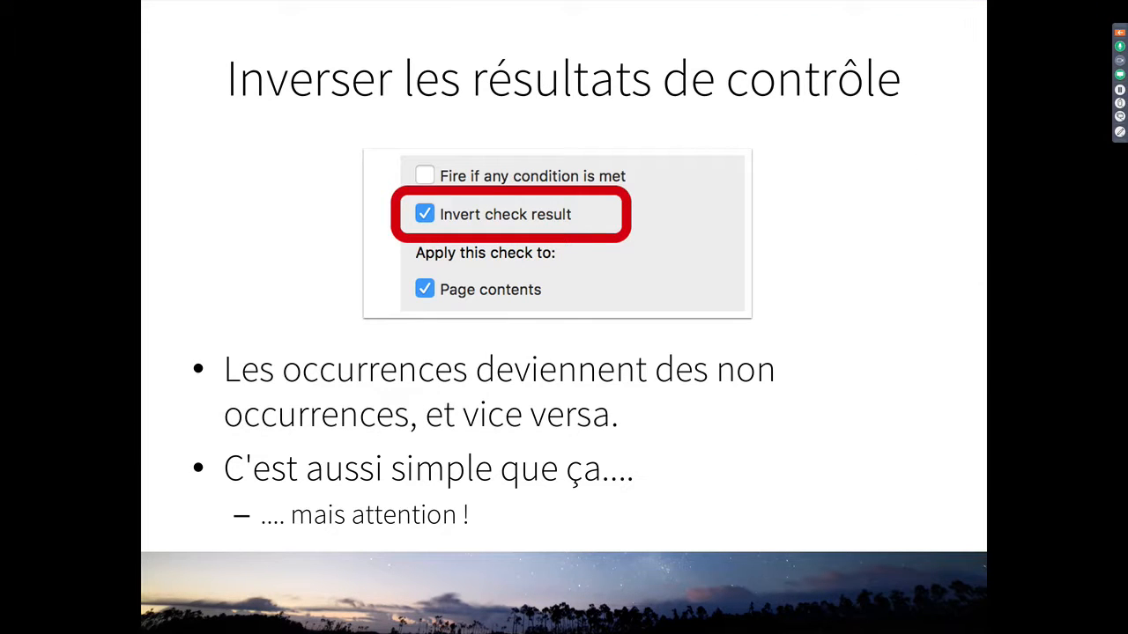
key(Escape)
key(super+h)
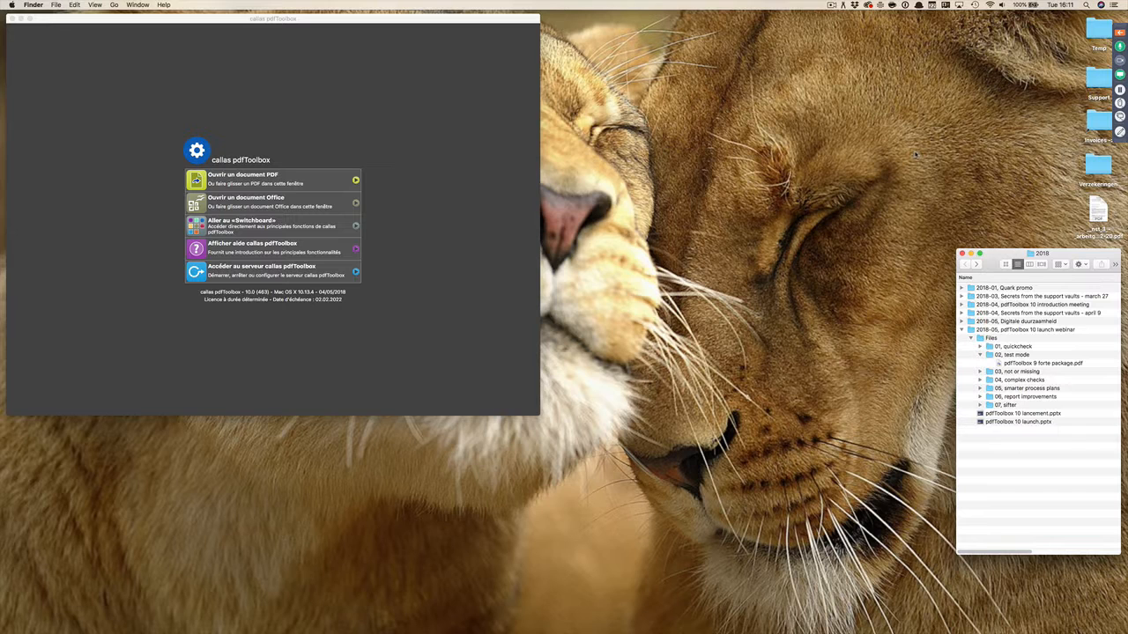
Open "Spot colors Varnish + Orange, green process color.pdf" from the "03, not or missing" folder in callas pdfToolbox
click(431, 137)
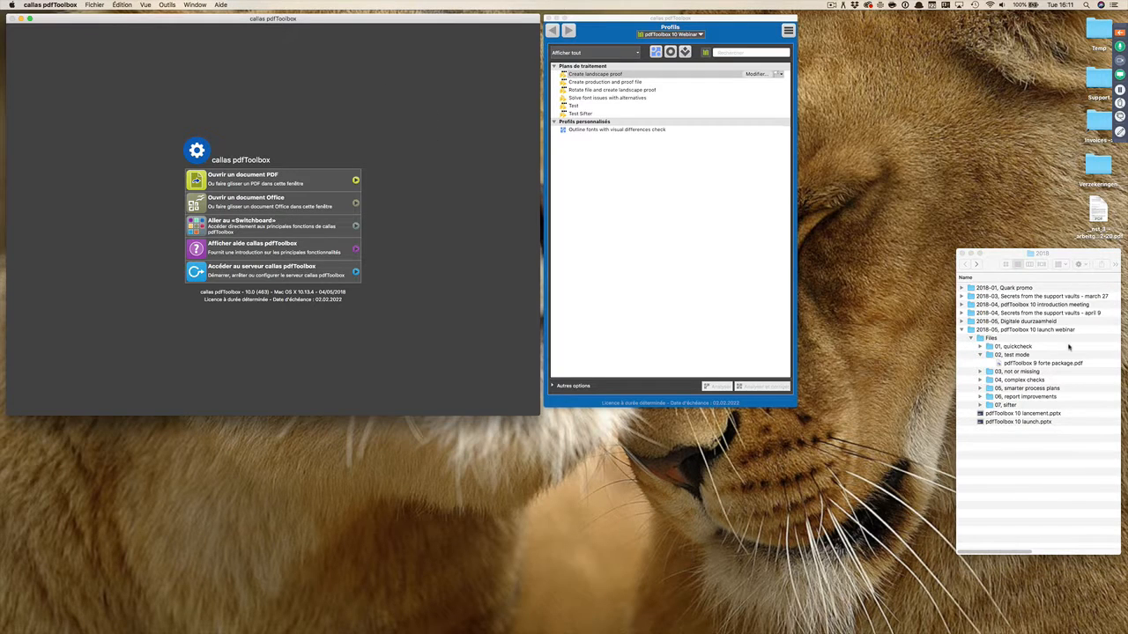
click(980, 372)
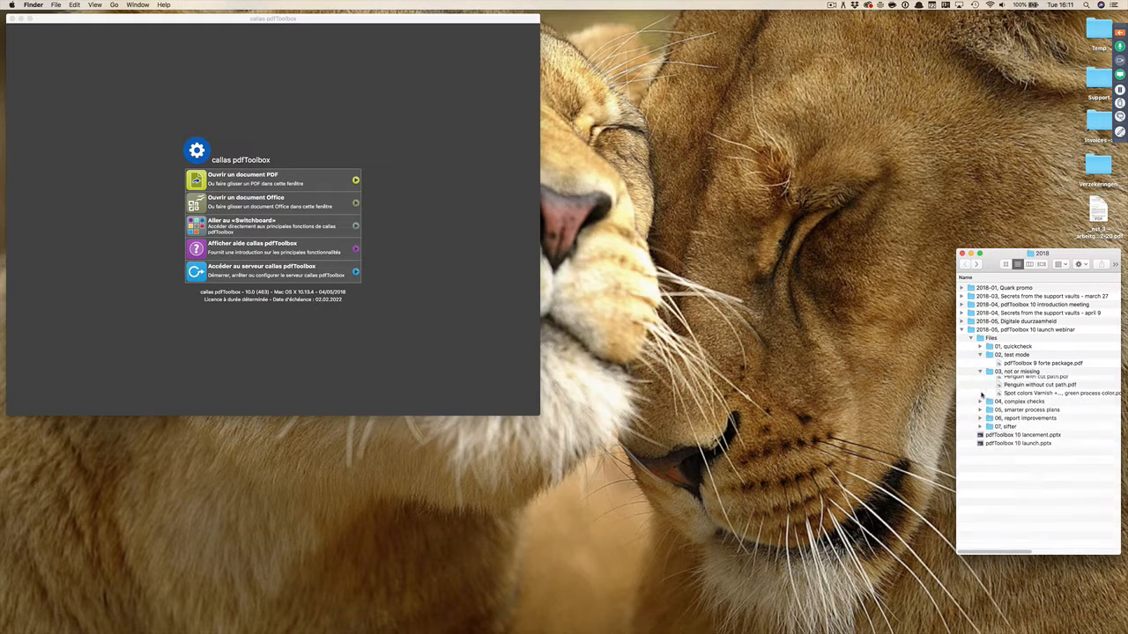
drag(1047, 398, 422, 146)
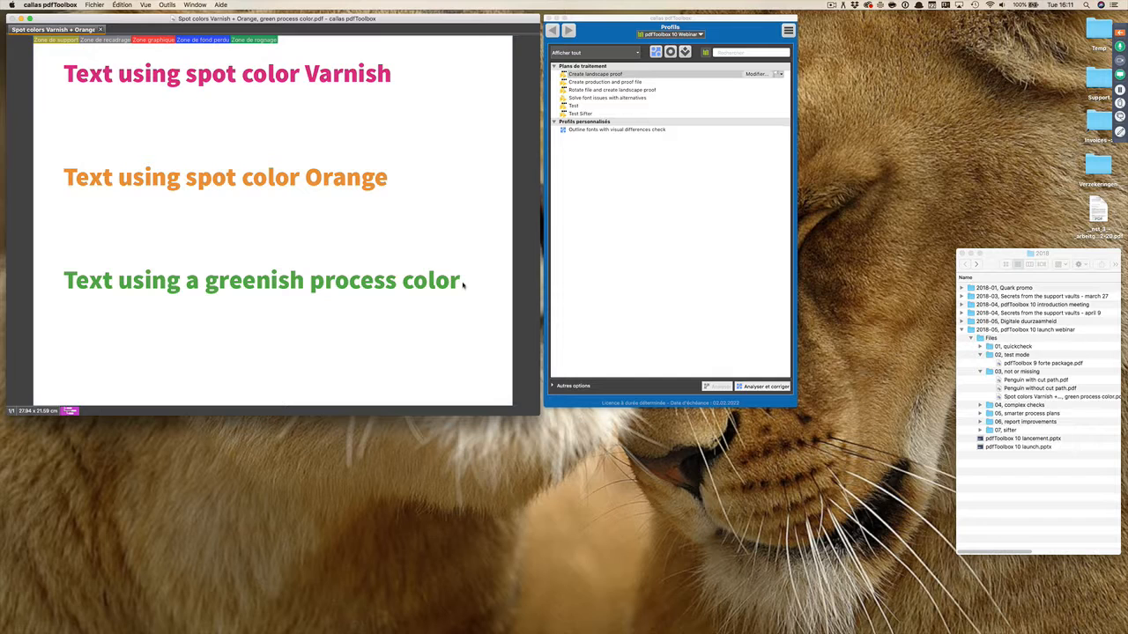
Show the checks in the Couleurs group and review the definition of "Detect spot color "Varnish"" without changing it
click(669, 52)
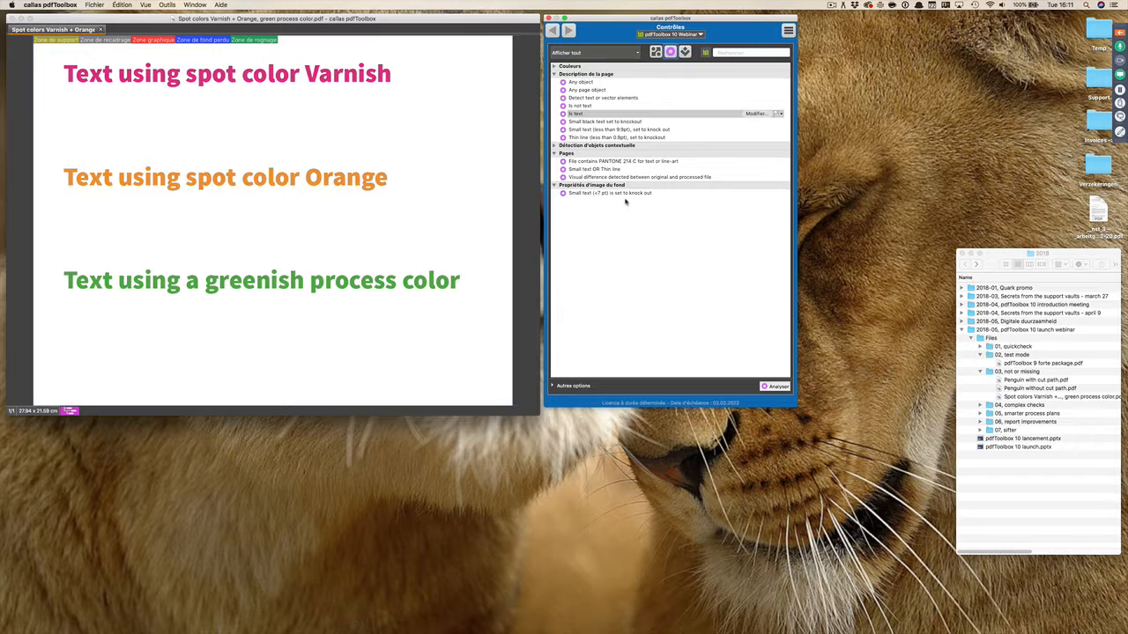
click(554, 66)
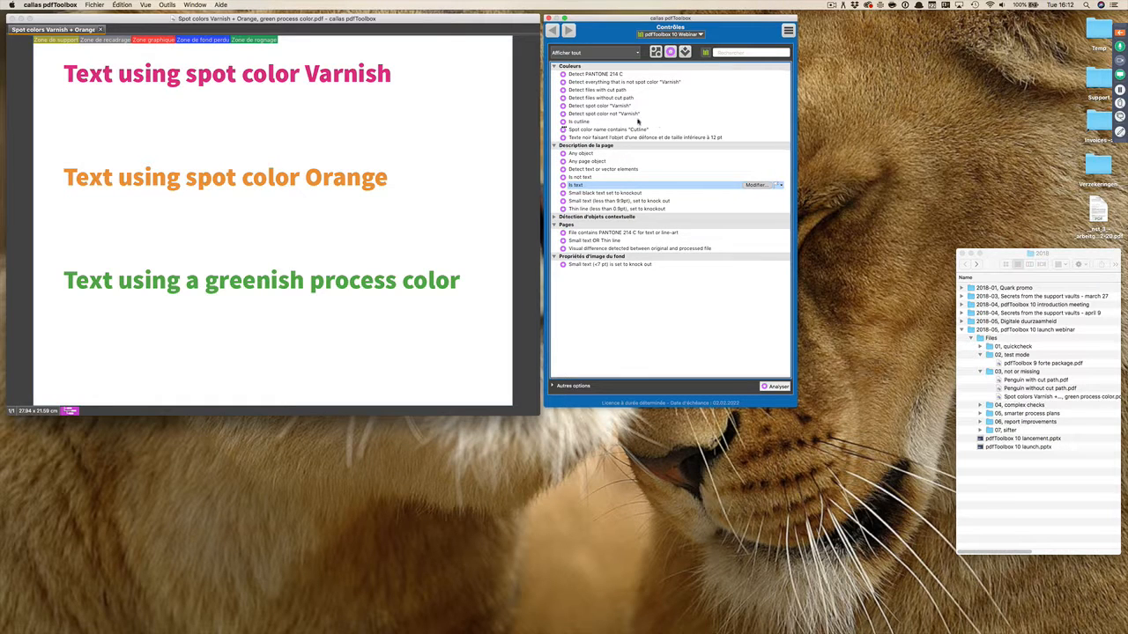
click(607, 106)
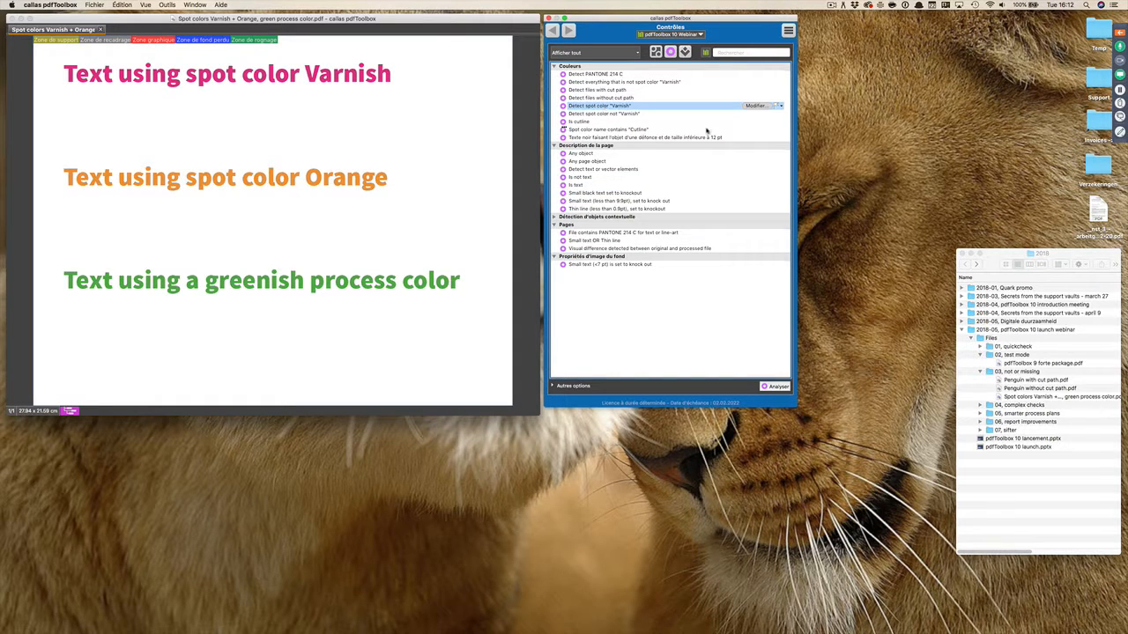
click(756, 107)
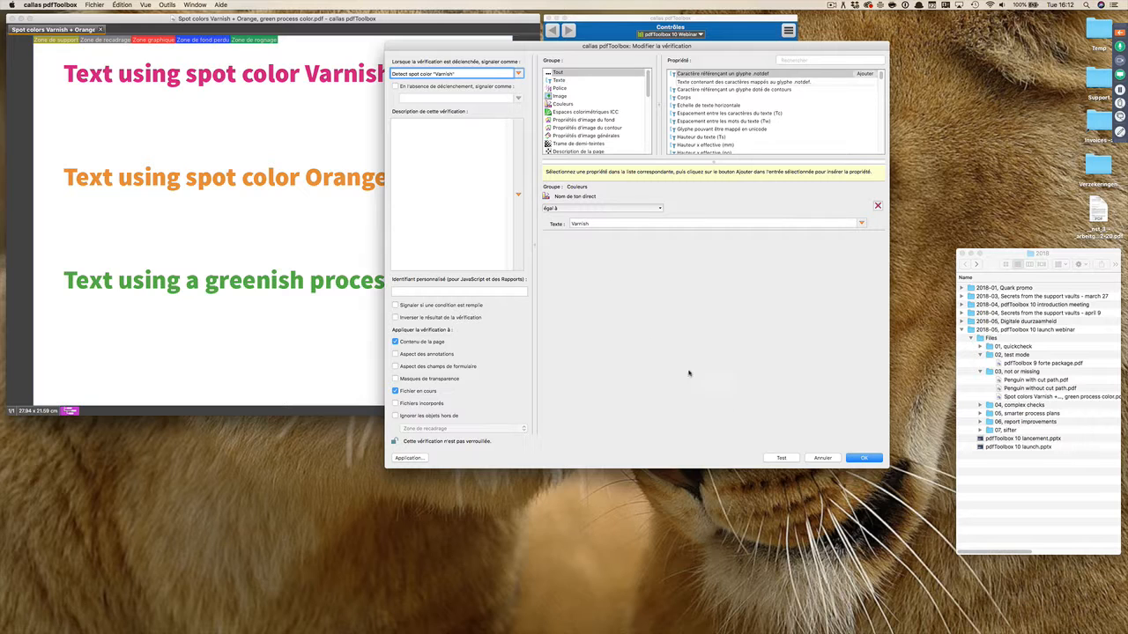
click(823, 458)
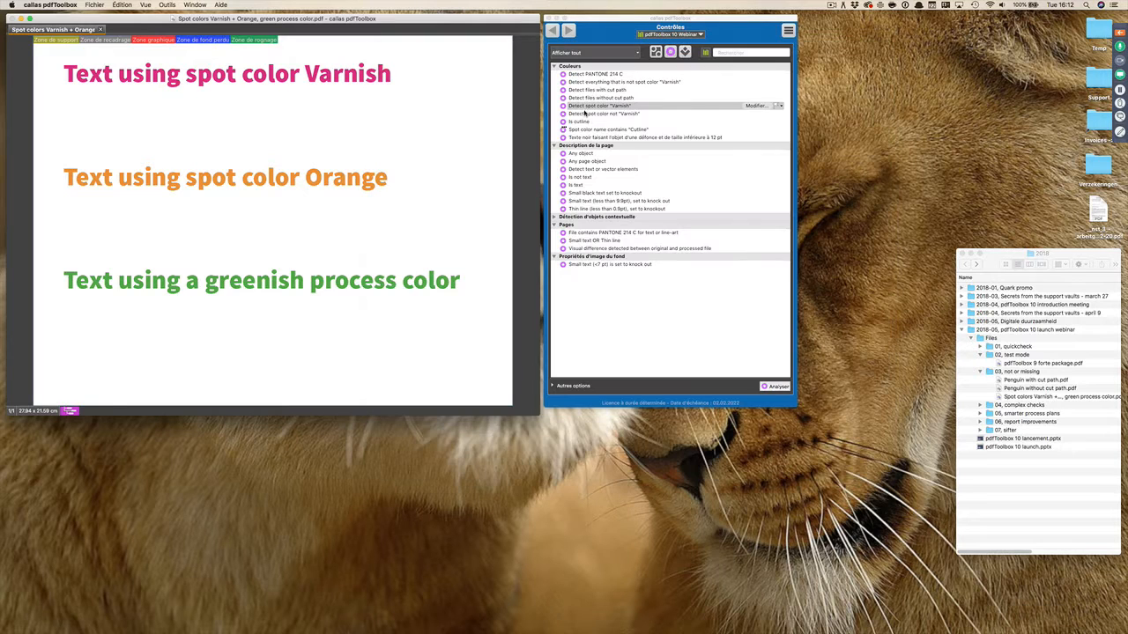
Analyse the spot-color PDF with "Detect spot color "Varnish"", highlight the hit on the page, and return to the checks list
click(775, 388)
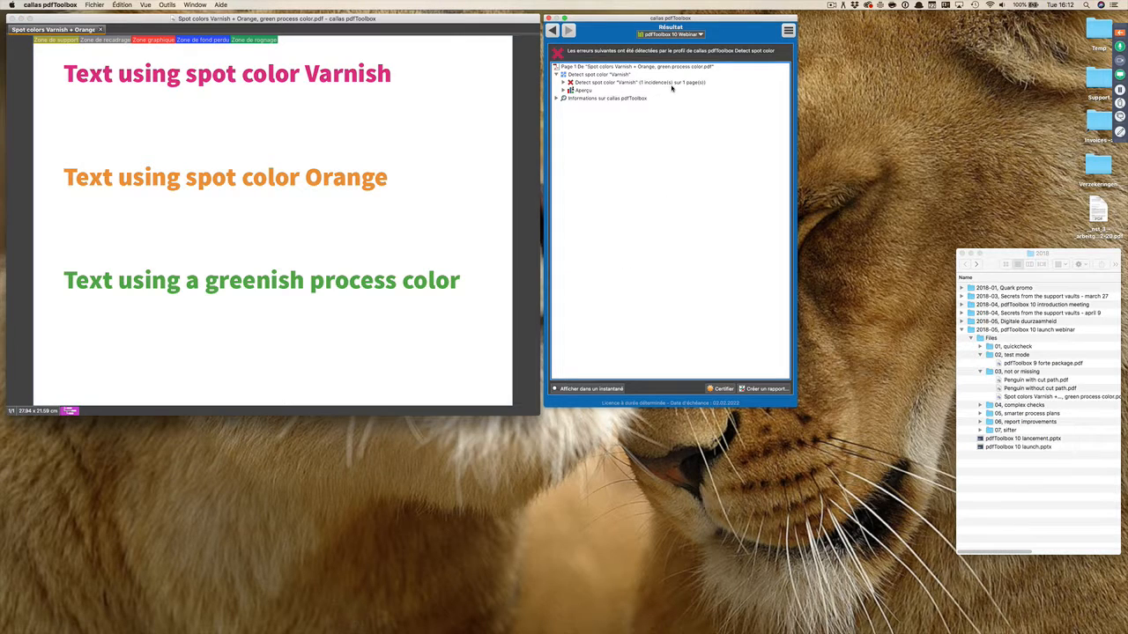
click(672, 82)
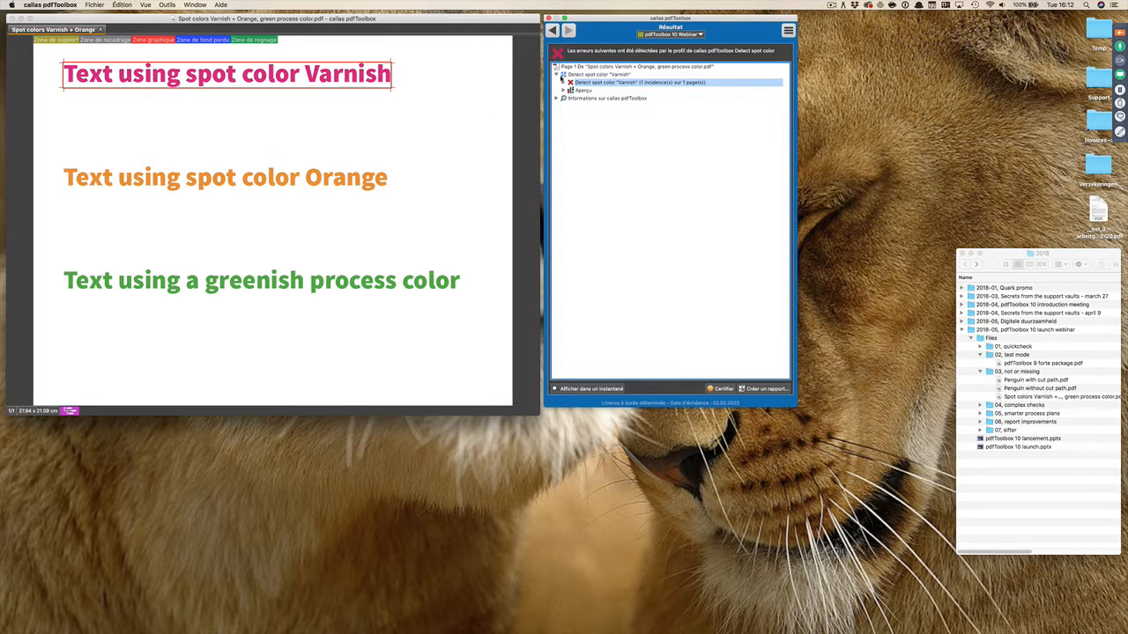
click(551, 31)
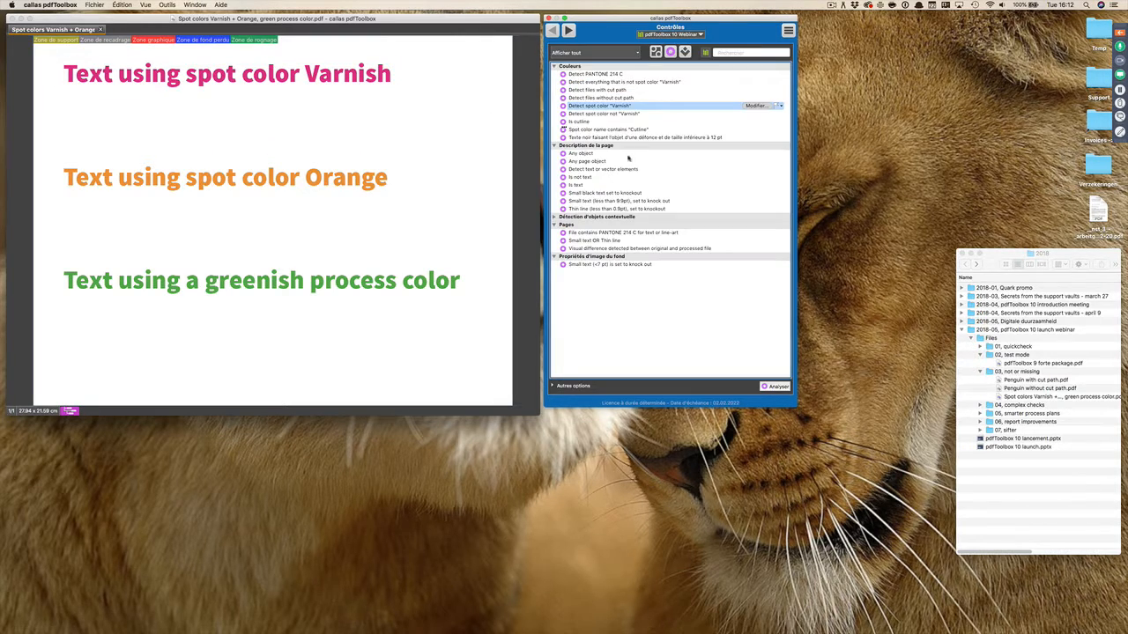
Review the inverted-result setting in "Detect everything that is not spot color "Varnish"" and cancel the editor
click(620, 82)
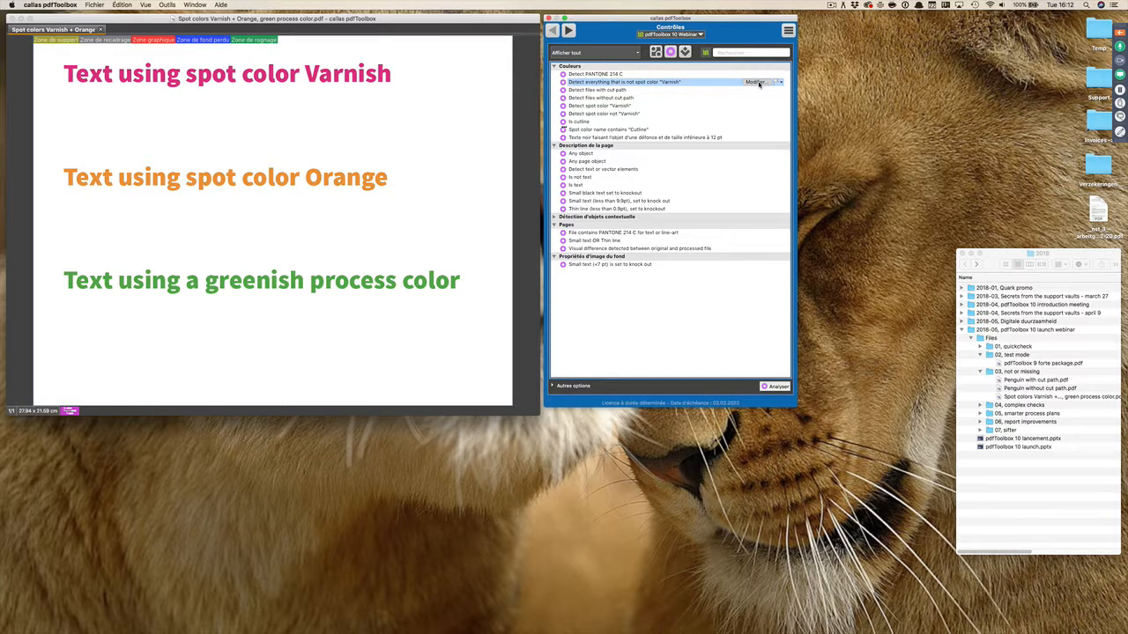
click(755, 82)
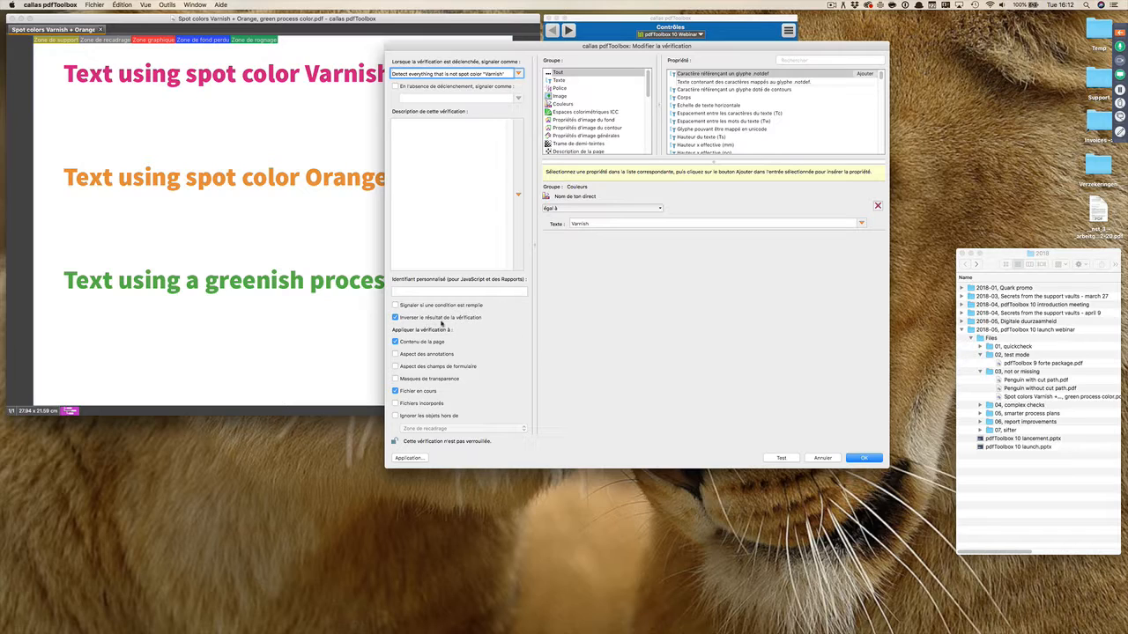
click(825, 459)
Analyse the PDF with "Detect everything that is not spot color "Varnish"", highlight the hits, and reselect "Detect spot color "Varnish"" in the checks list
double_click(631, 85)
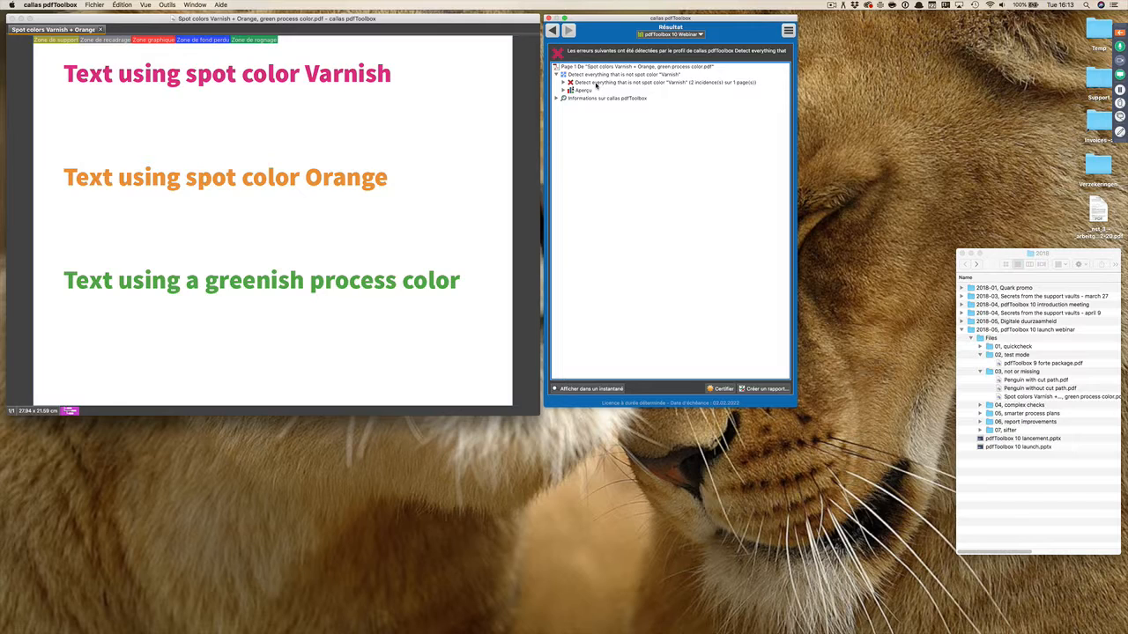
click(596, 85)
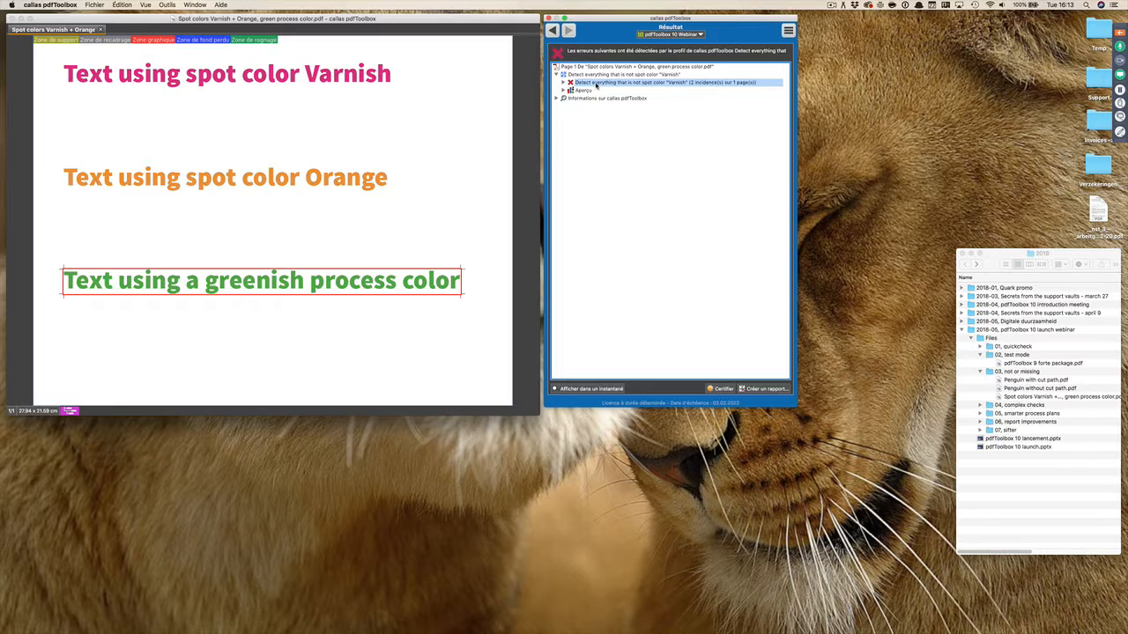
click(552, 30)
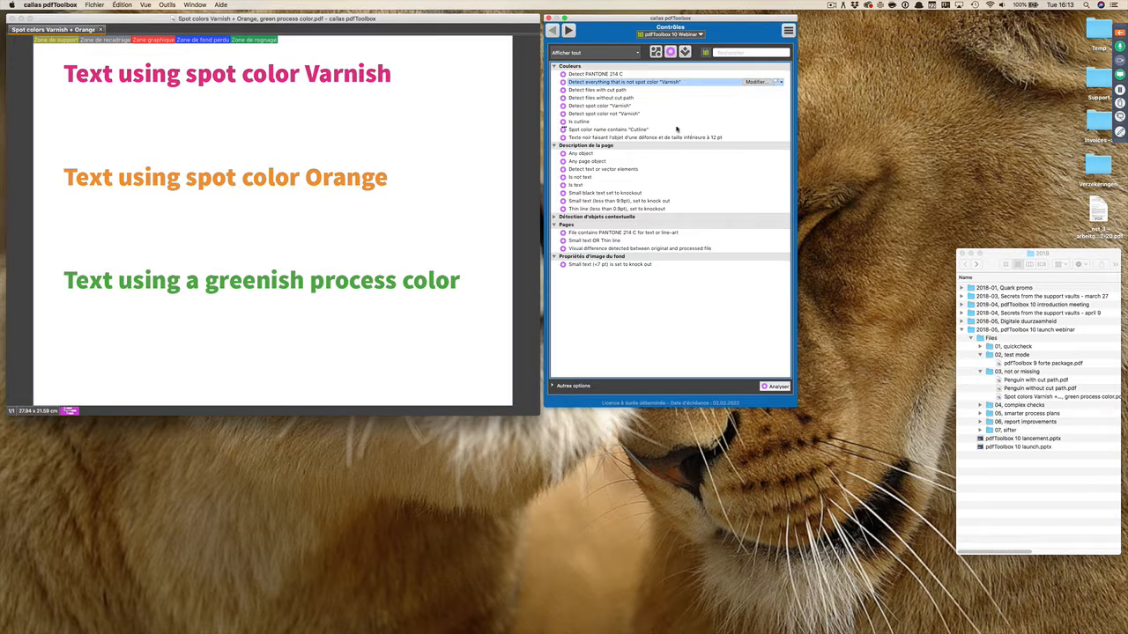
click(630, 106)
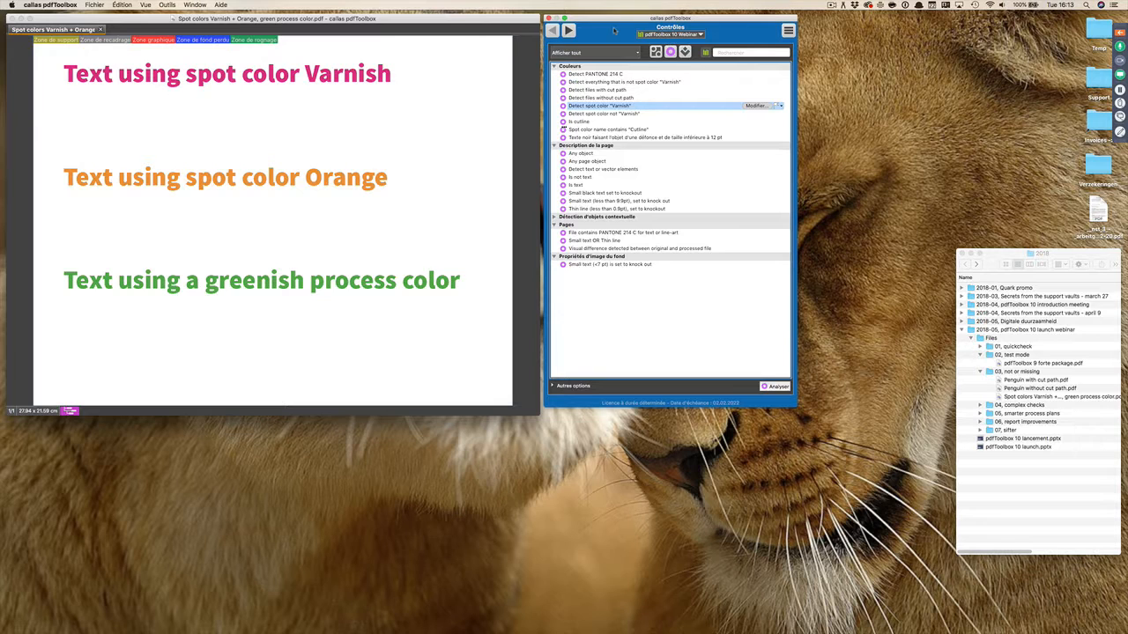
Switch to PowerPoint and present the slides from "Inverser les résultats de contrôle" onward
key(super+Tab)
key(super+Tab)
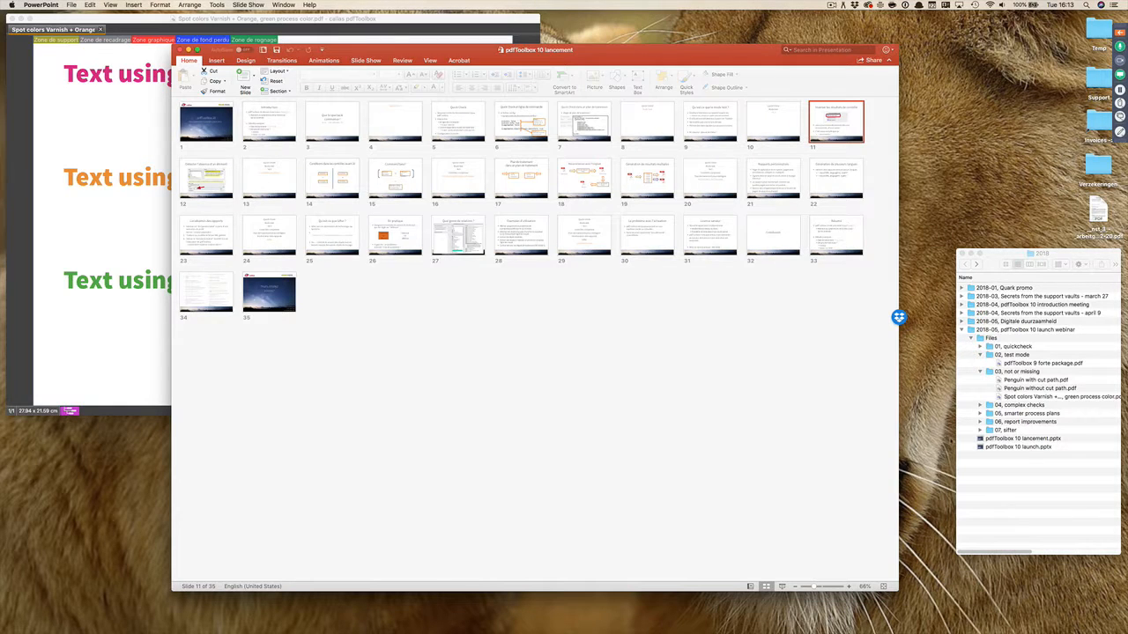
click(781, 587)
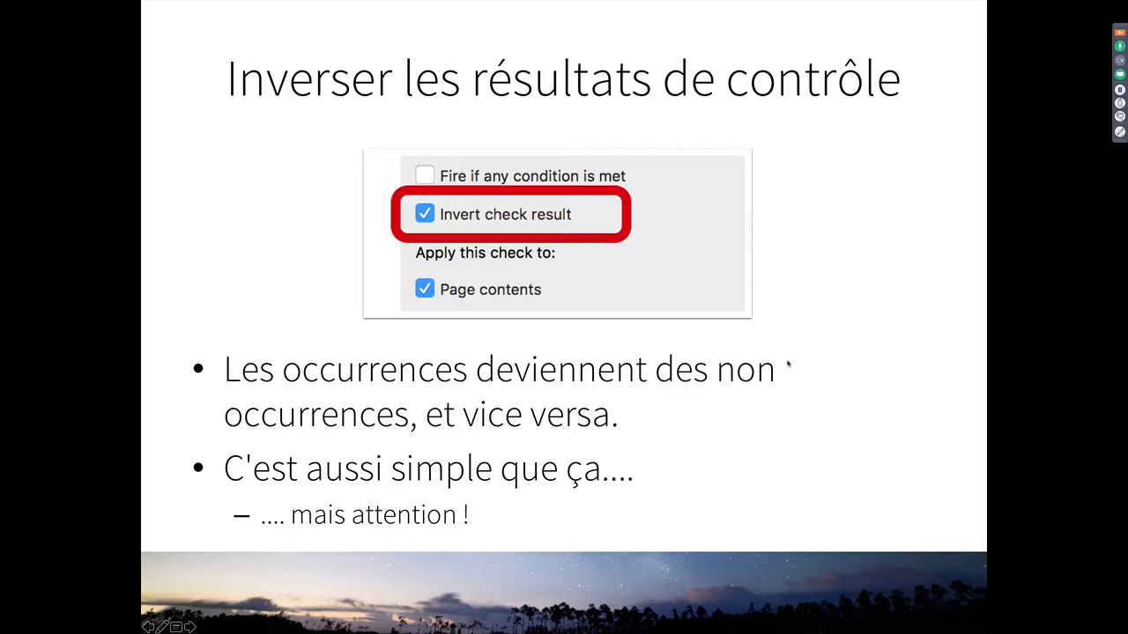
click(789, 366)
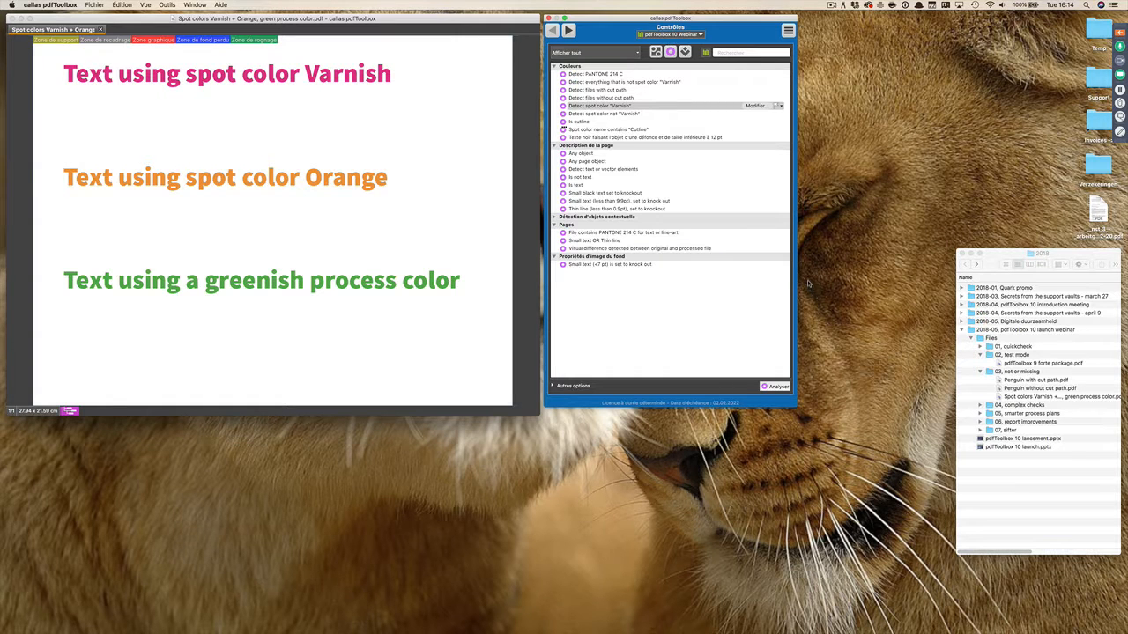
Close the spot-color PDF and open "Penguin with cut path.pdf" and "Penguin without cut path.pdf" in callas pdfToolbox
click(101, 30)
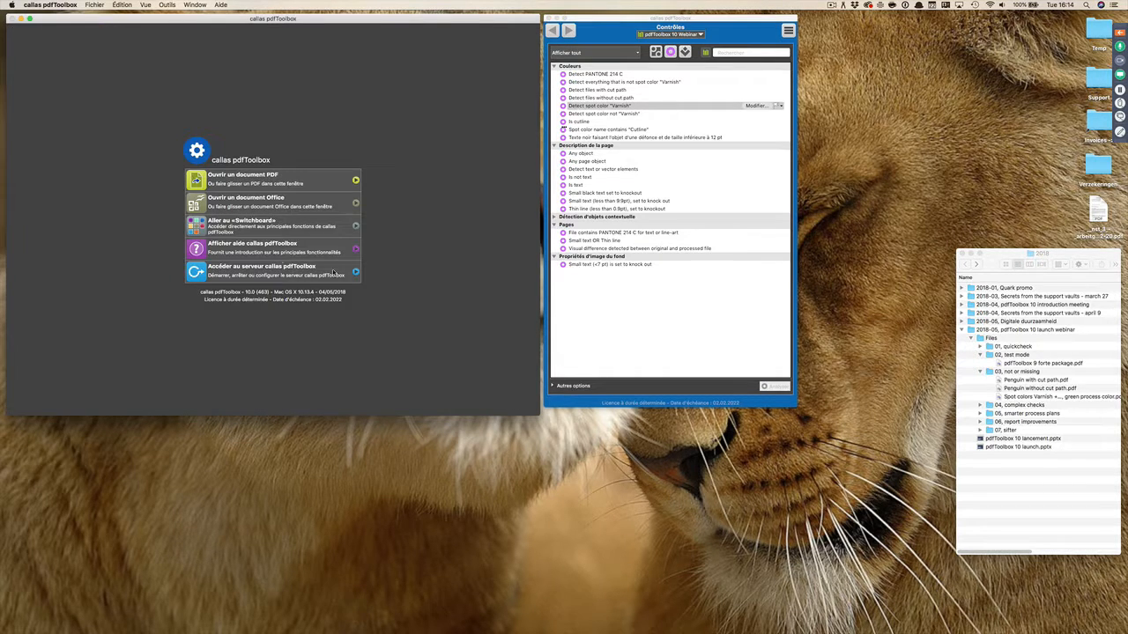
click(1082, 381)
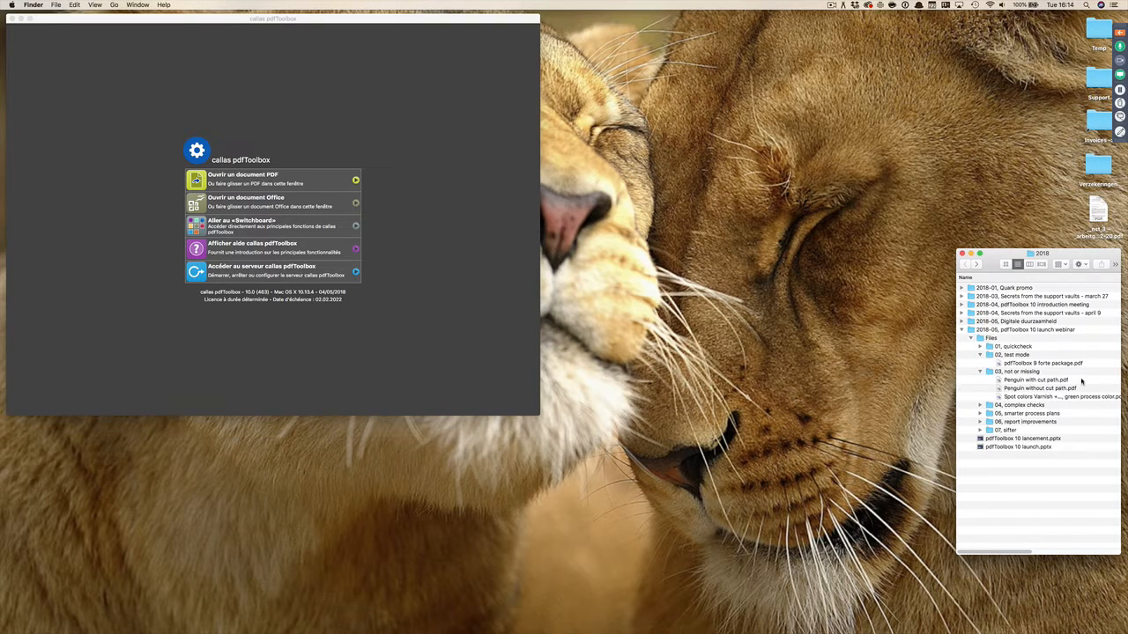
drag(1082, 381, 1082, 389)
drag(1006, 388, 467, 201)
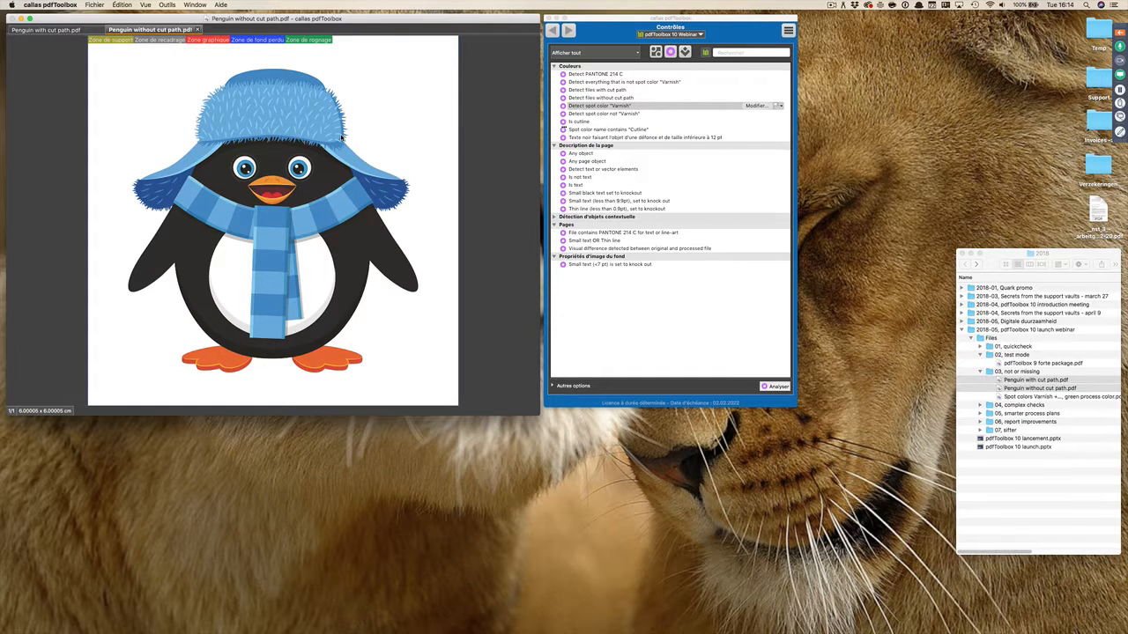
Compare the two penguin PDFs and review the definition of "Detect files with cut path" without changing it
click(88, 31)
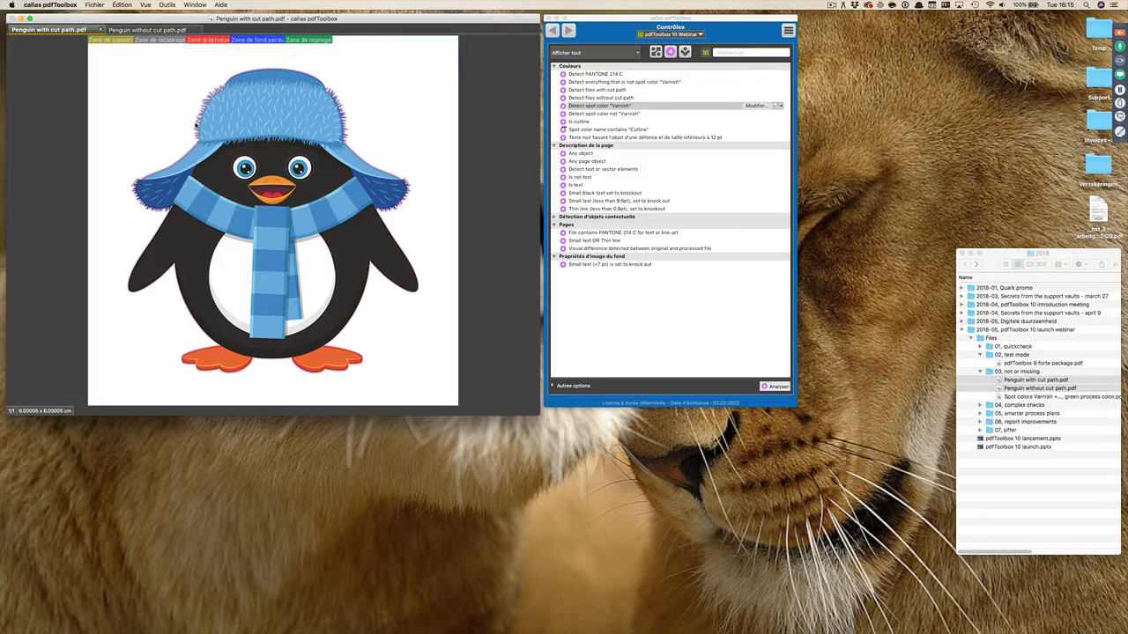
click(173, 31)
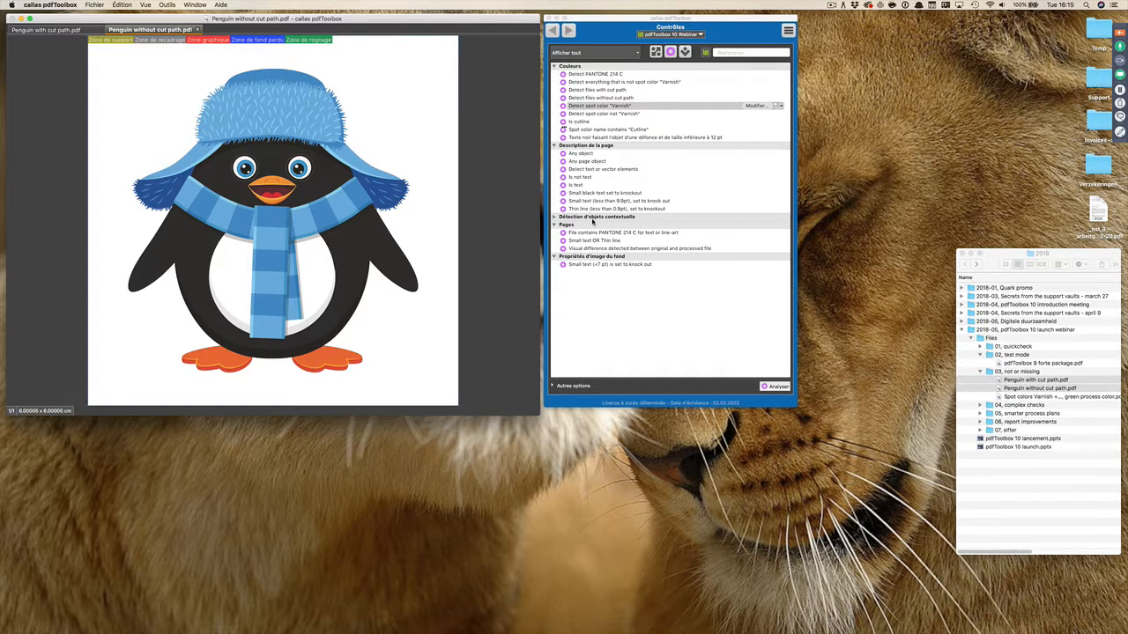
click(596, 90)
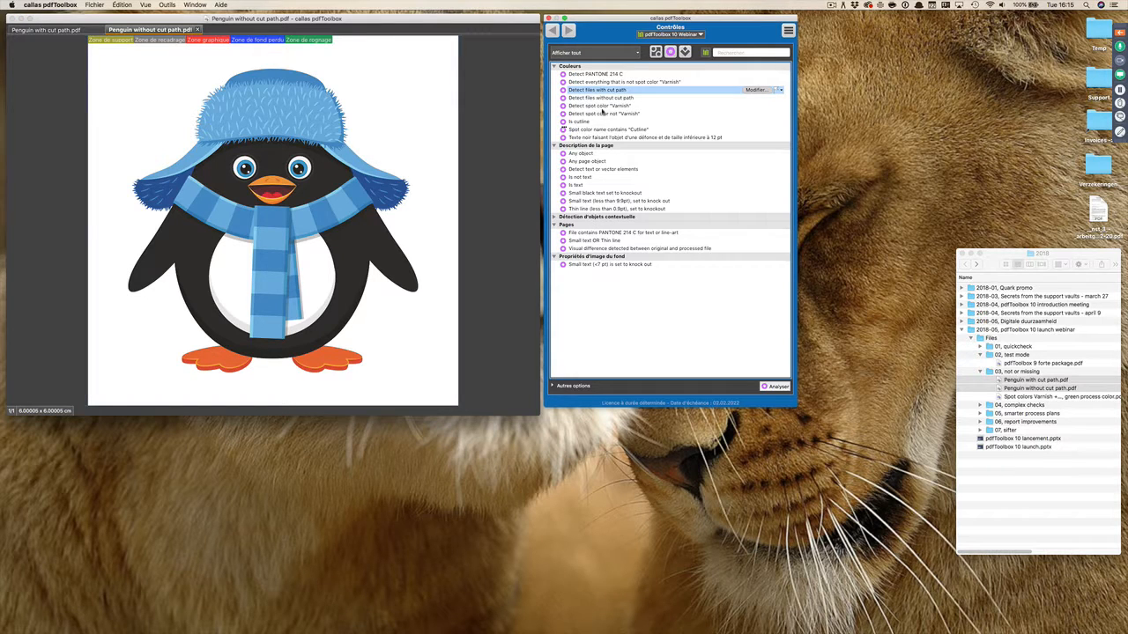
click(755, 90)
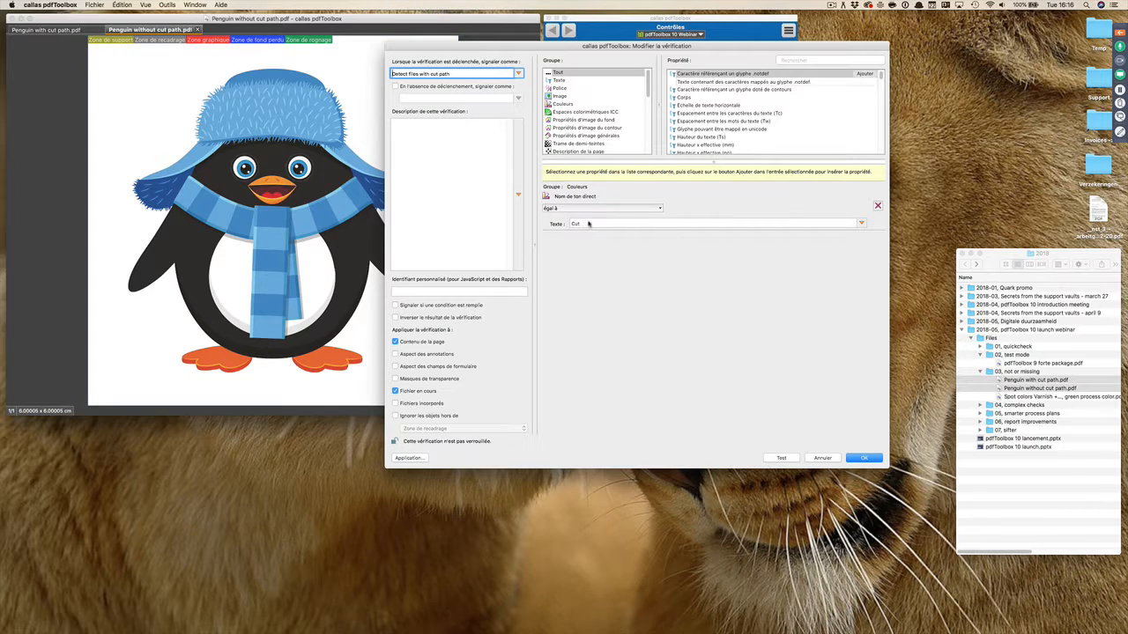
click(831, 457)
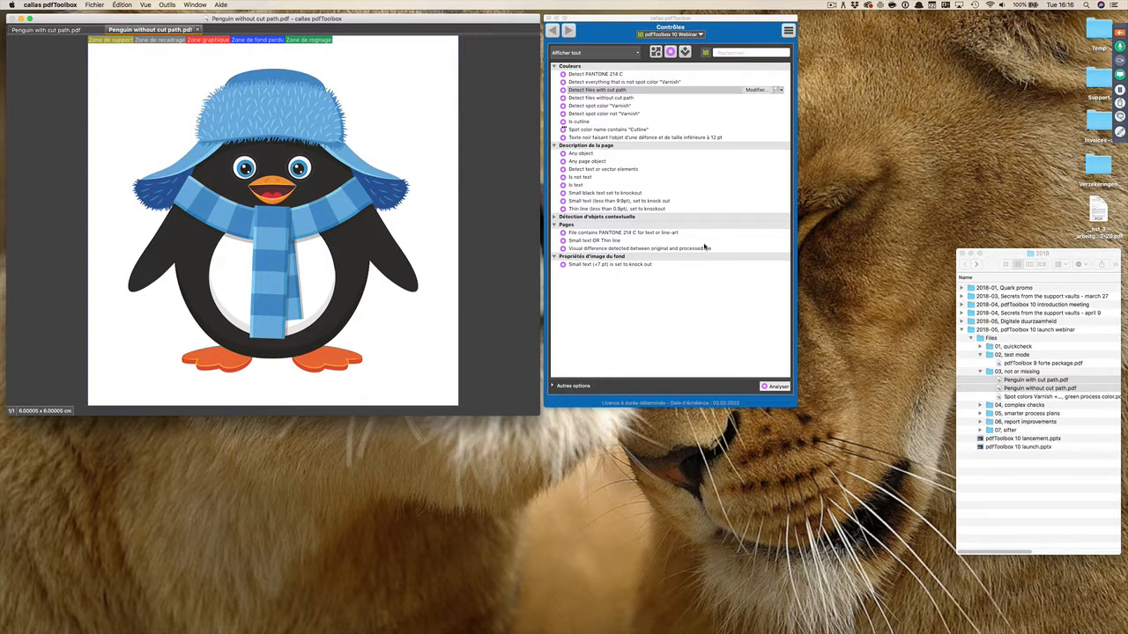
Look at both penguin PDFs again and review the conditions of "Detect files without cut path", leaving the check unmodified
click(73, 30)
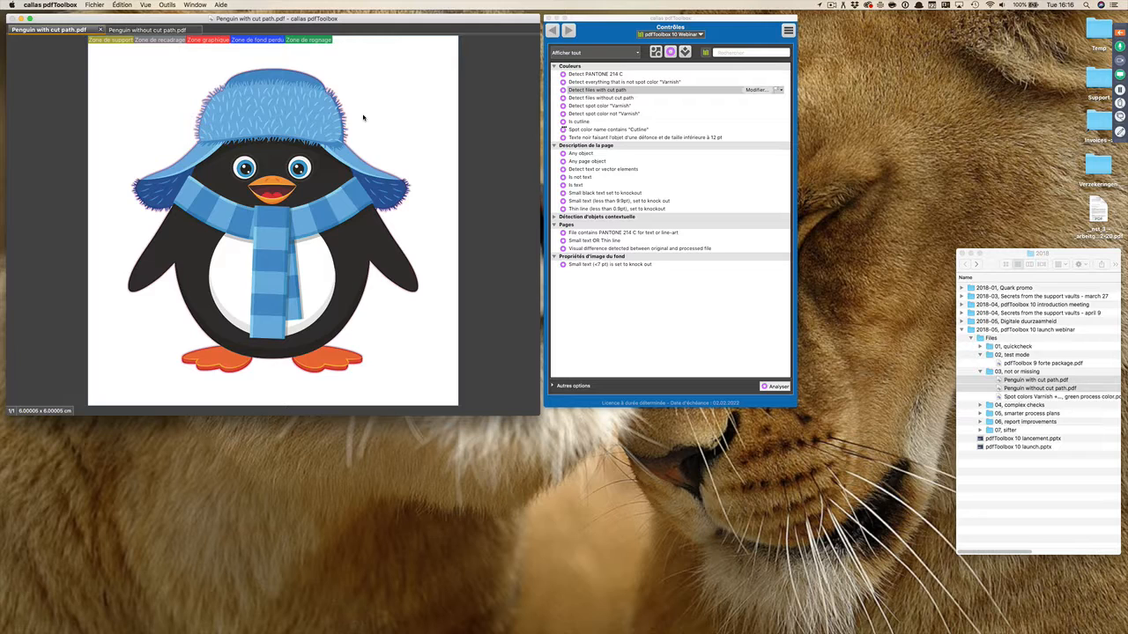
click(162, 30)
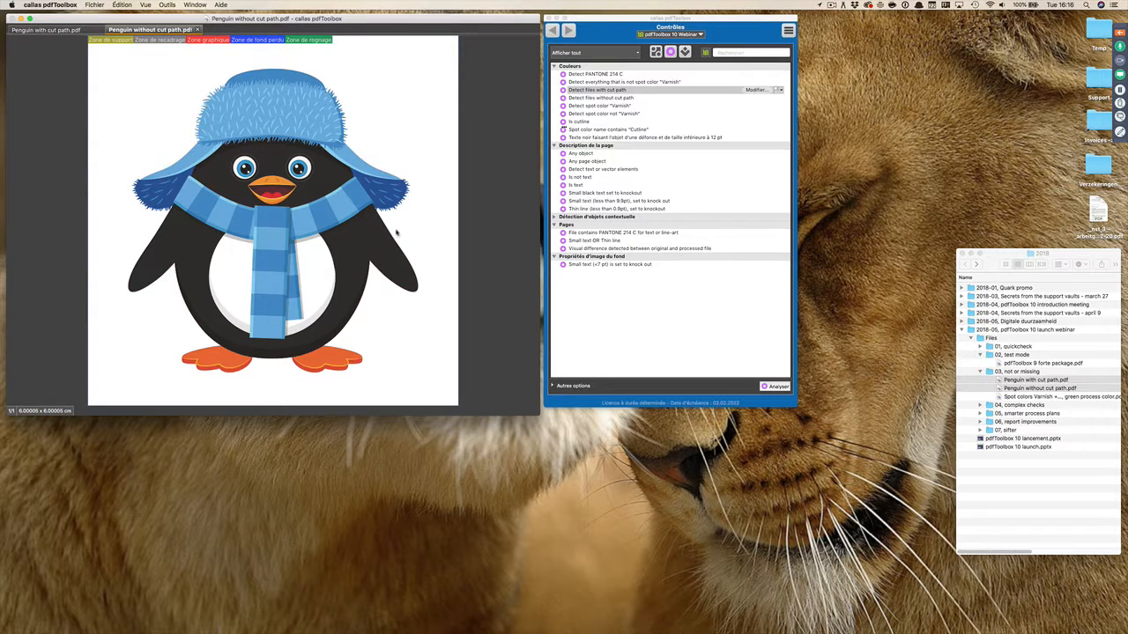
click(627, 98)
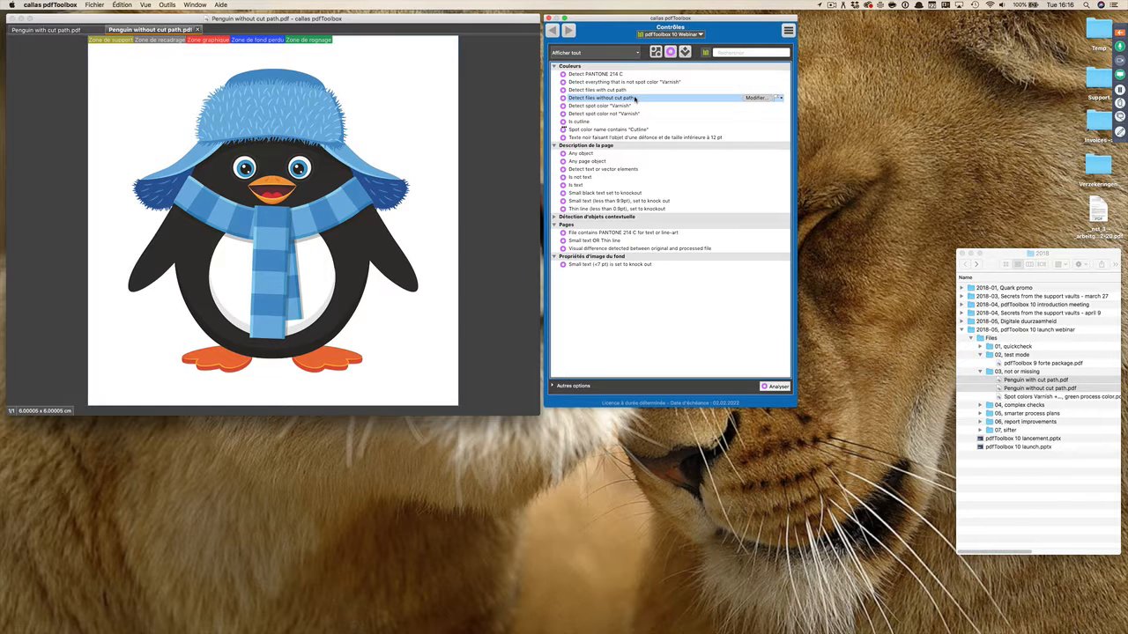
click(755, 98)
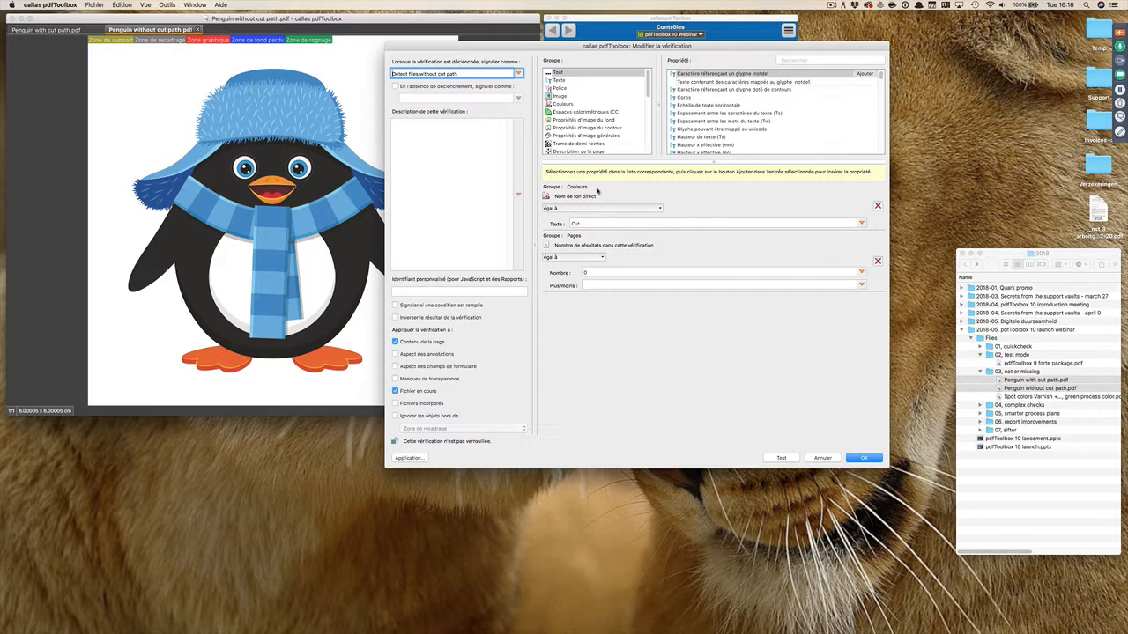
click(824, 459)
Run "Detect files without cut path" on "Penguin with cut path.pdf" and return to the checks list
click(71, 34)
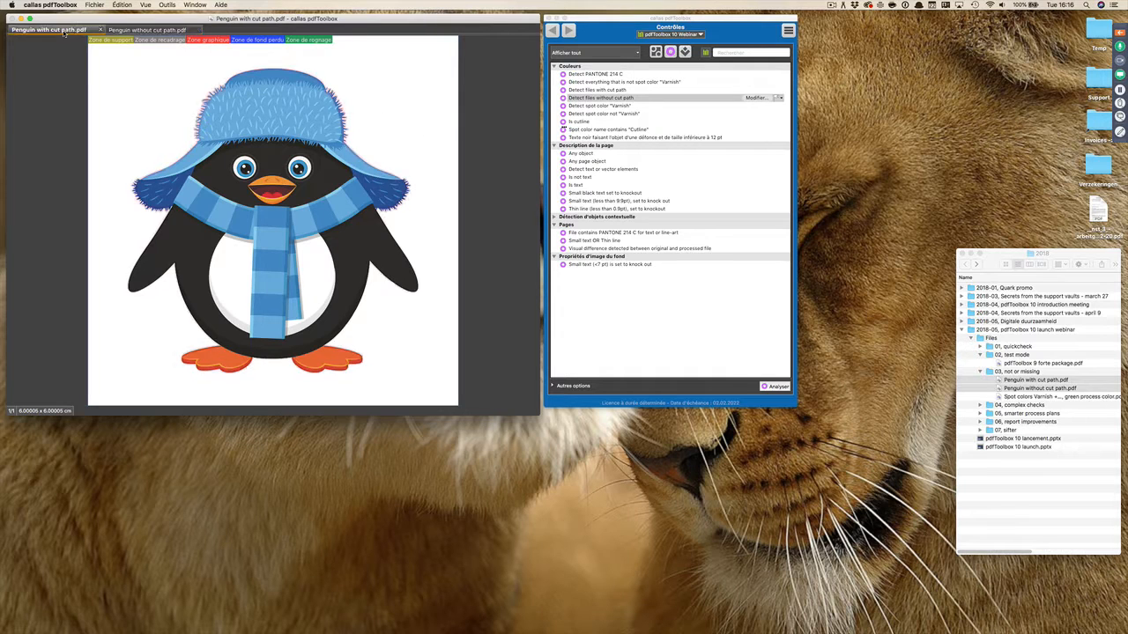
double_click(633, 99)
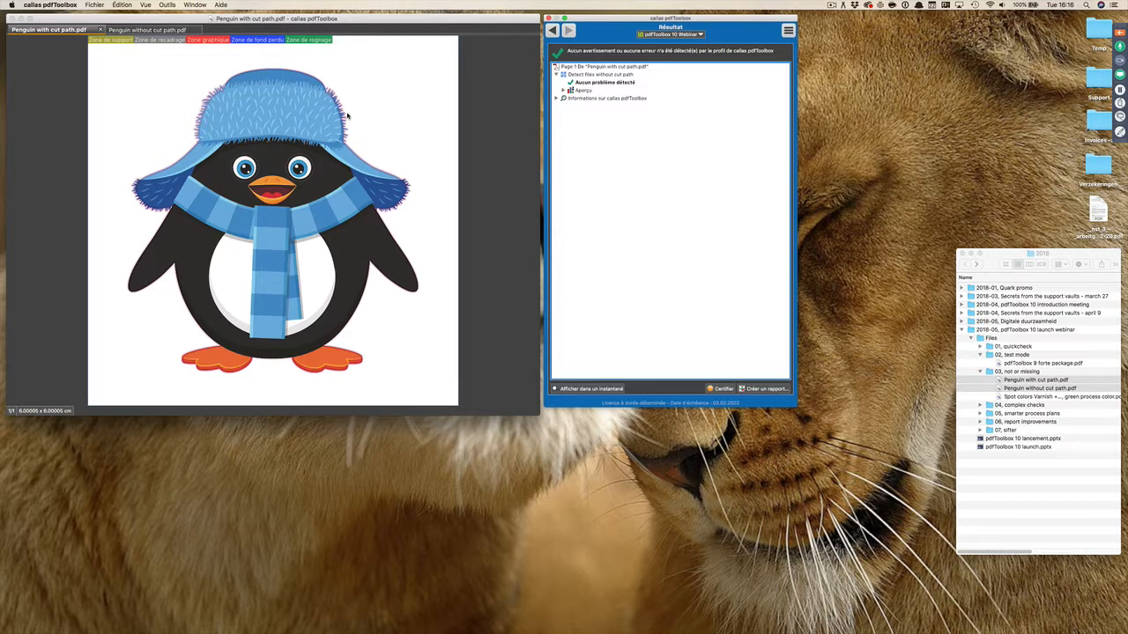
click(552, 31)
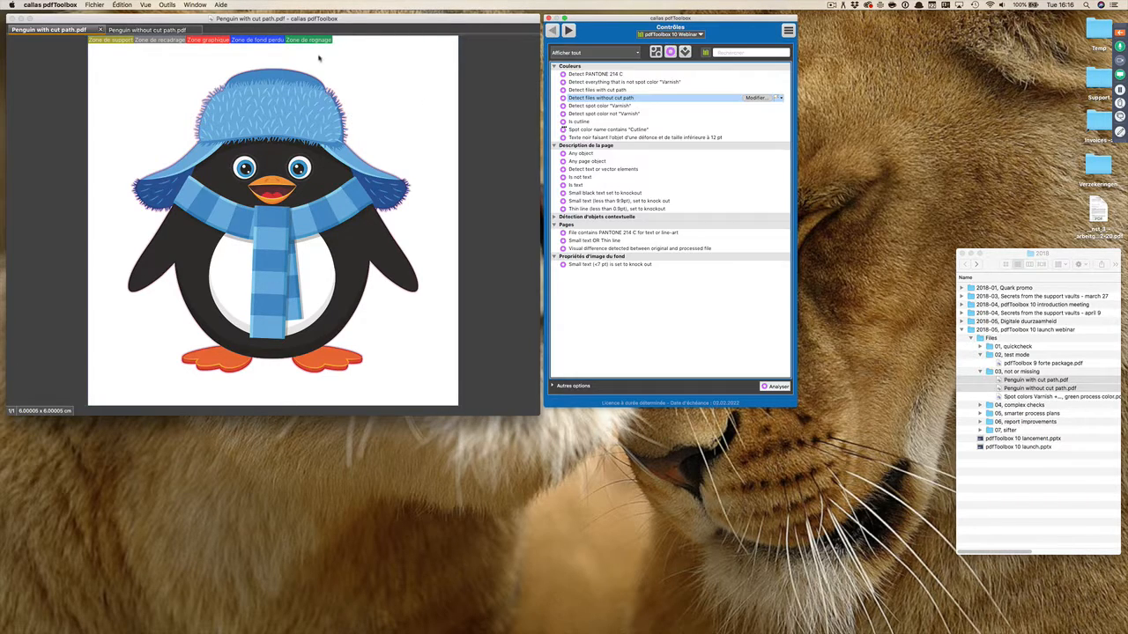
Run "Detect files without cut path" on "Penguin without cut path.pdf" and select the reported hit
click(150, 29)
double_click(619, 99)
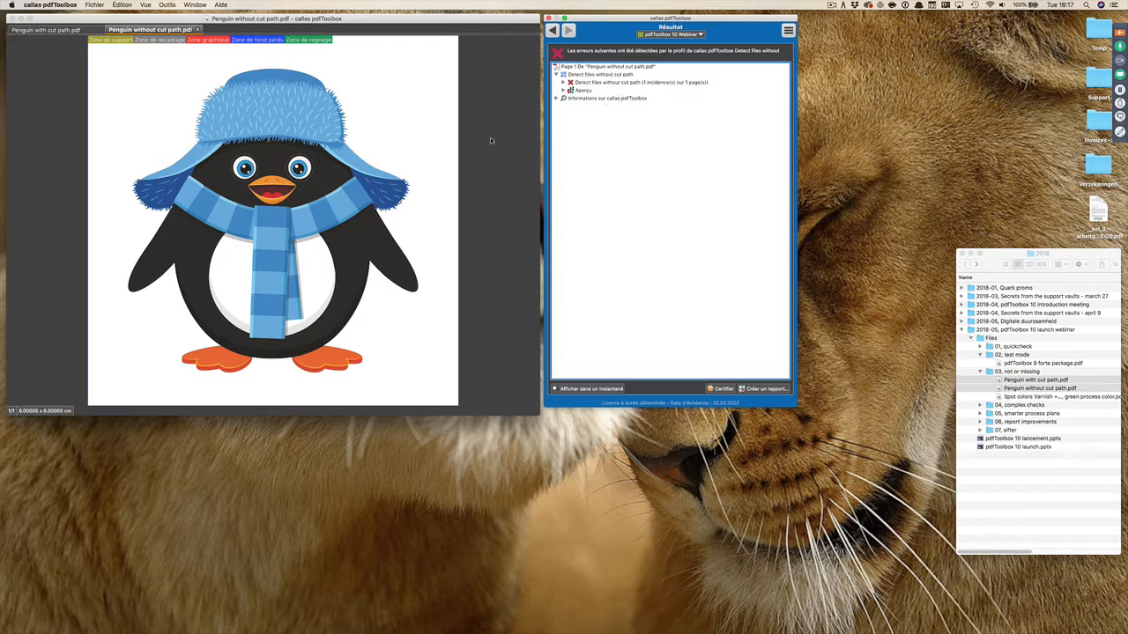
click(624, 83)
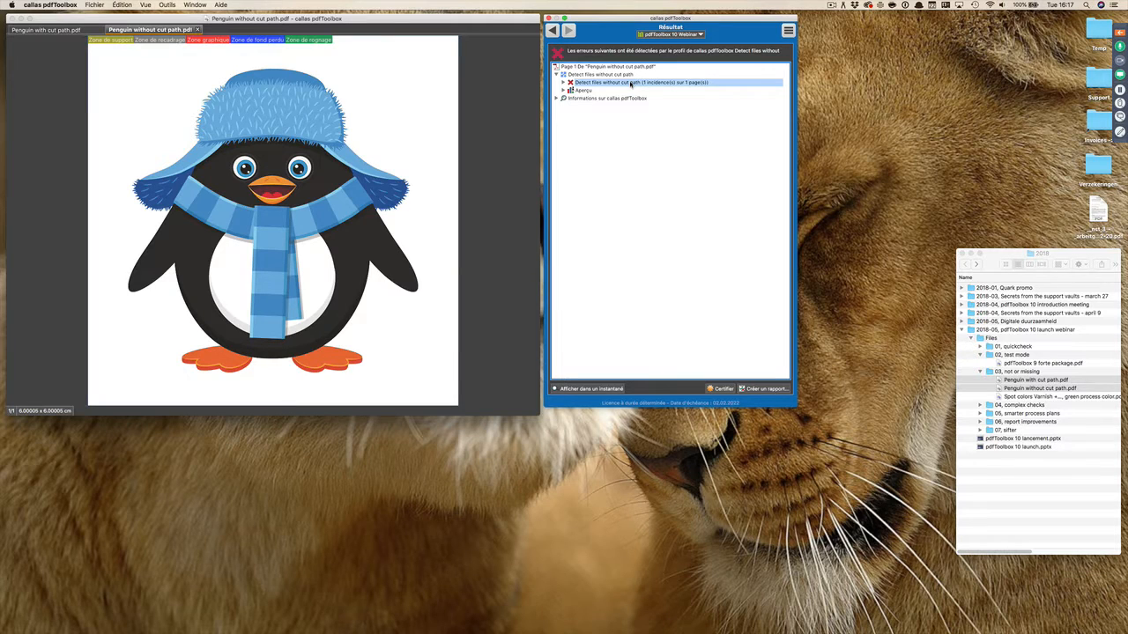
Switch to the PowerPoint slideshow and advance to the slide "Conditions dans les contrôles avant 10"
key(super+Tab)
key(super+Tab)
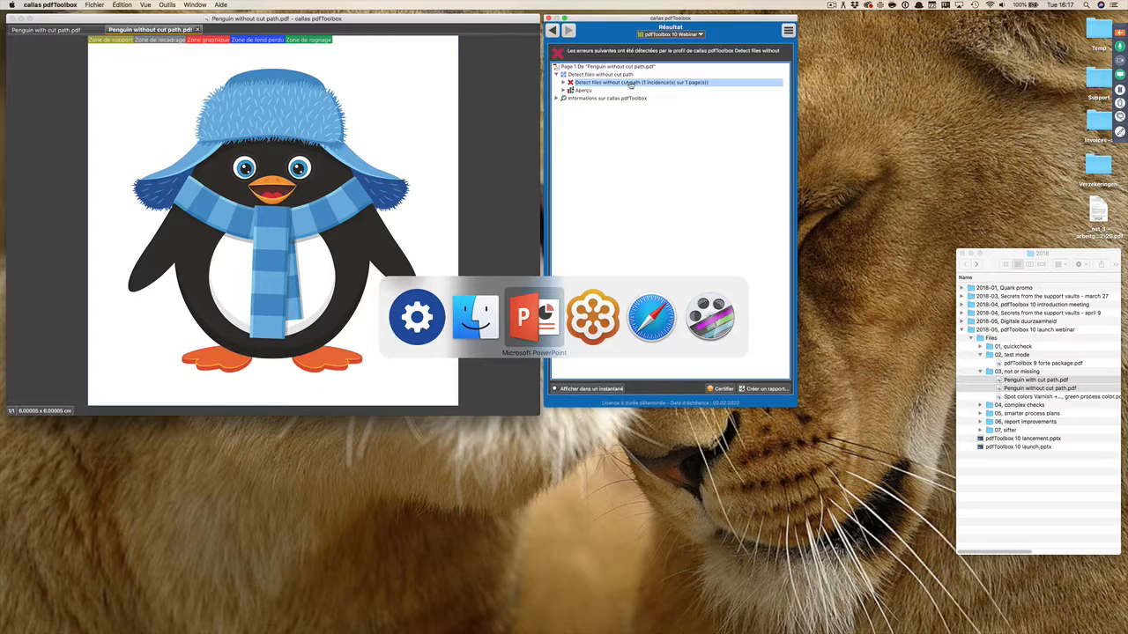
key(Right)
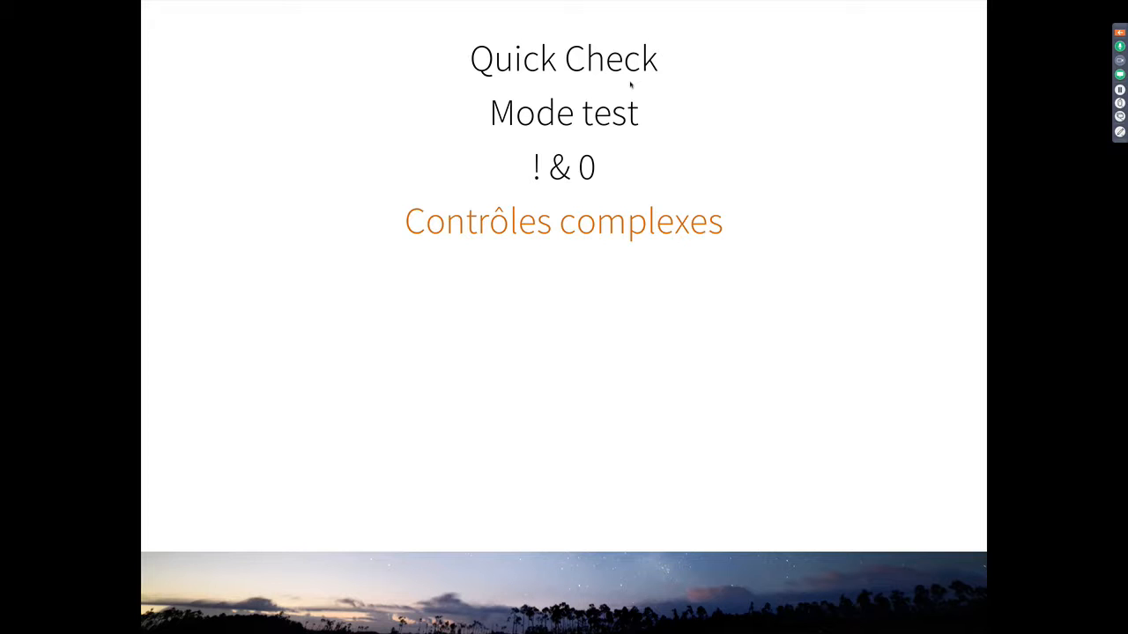
key(Right)
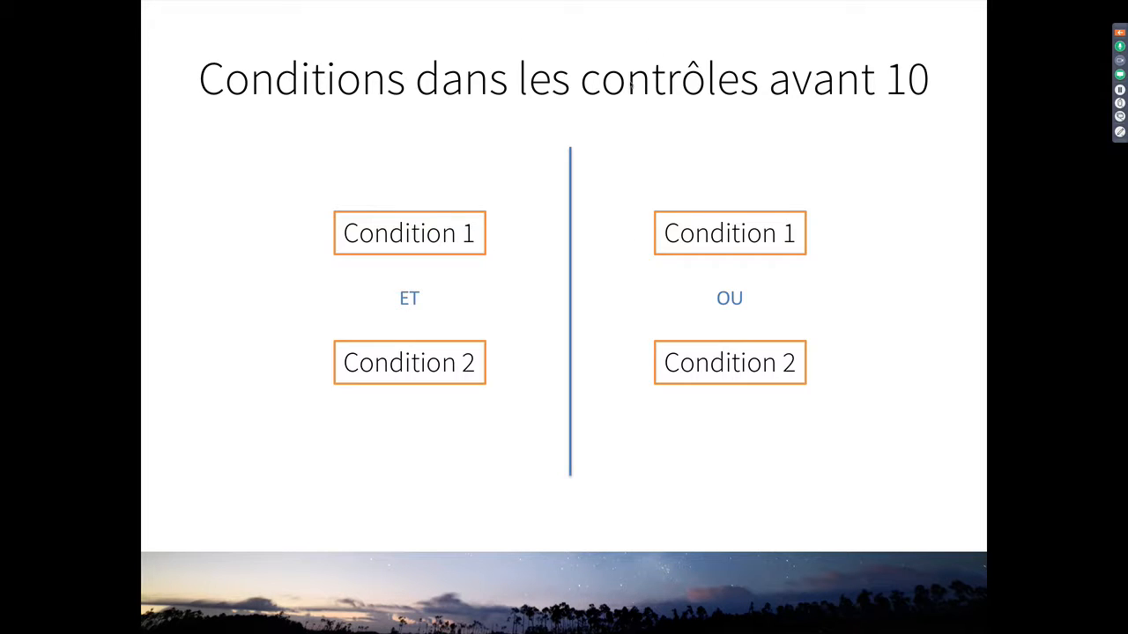
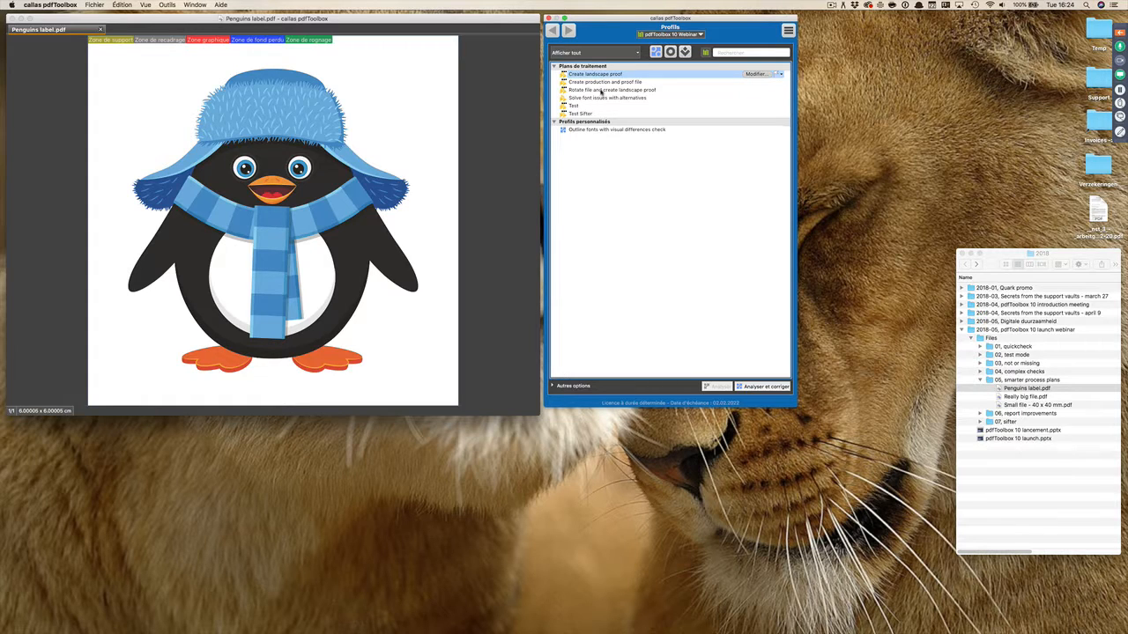
Open the "Rotate file and create landscape proof" process plan for editing and test it on "Penguins label.pdf" with the default variable values
click(601, 92)
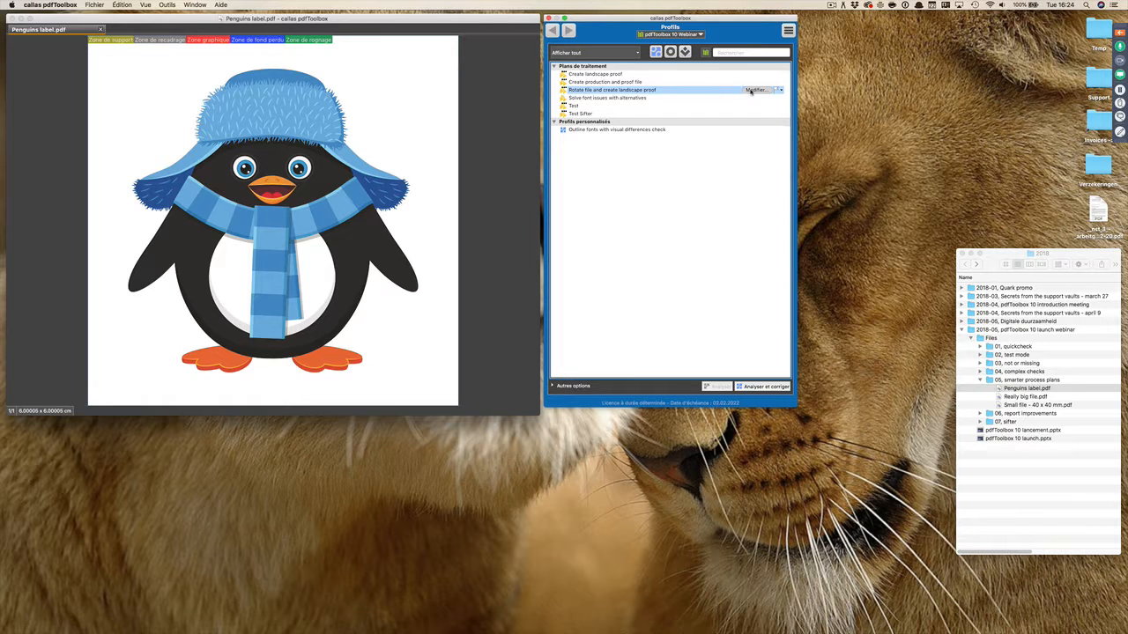
click(753, 90)
drag(584, 22, 564, 38)
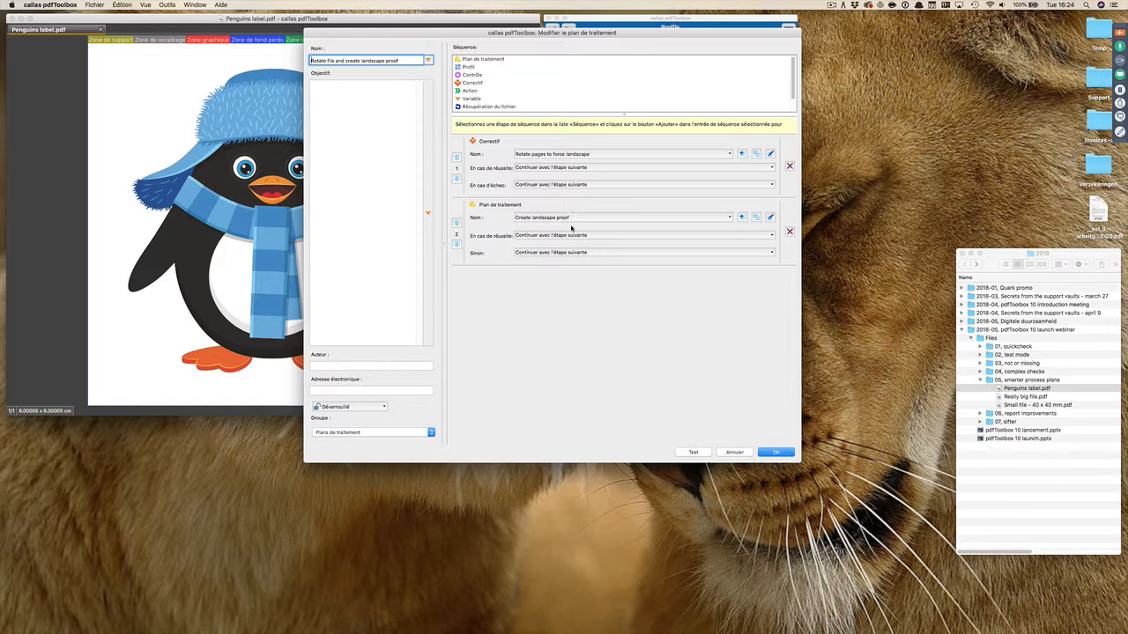
click(693, 451)
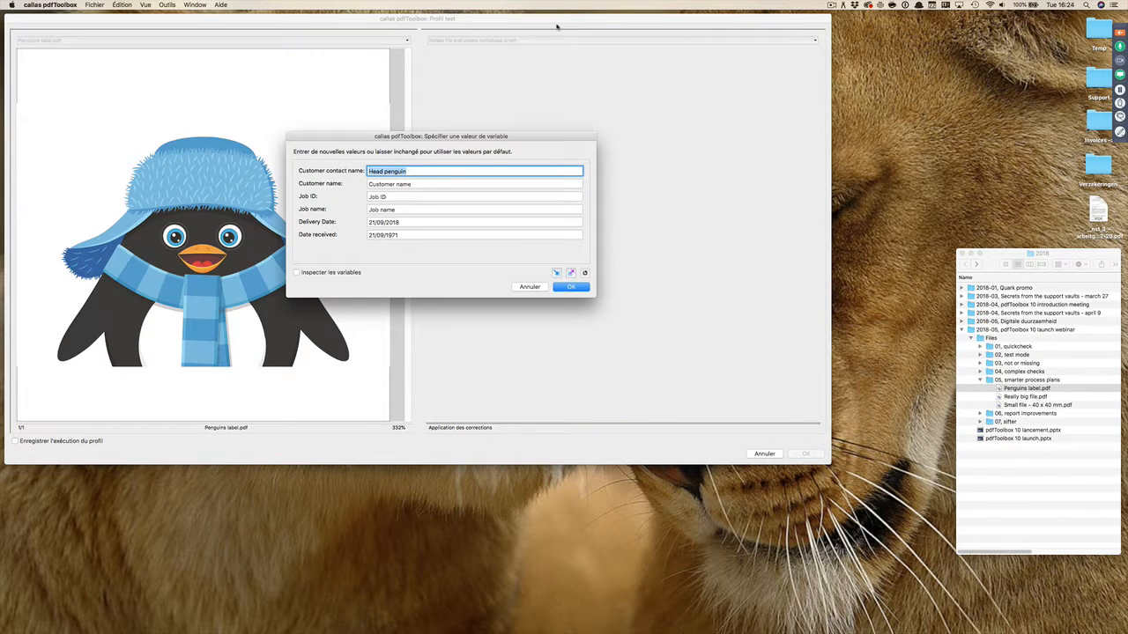
key(Return)
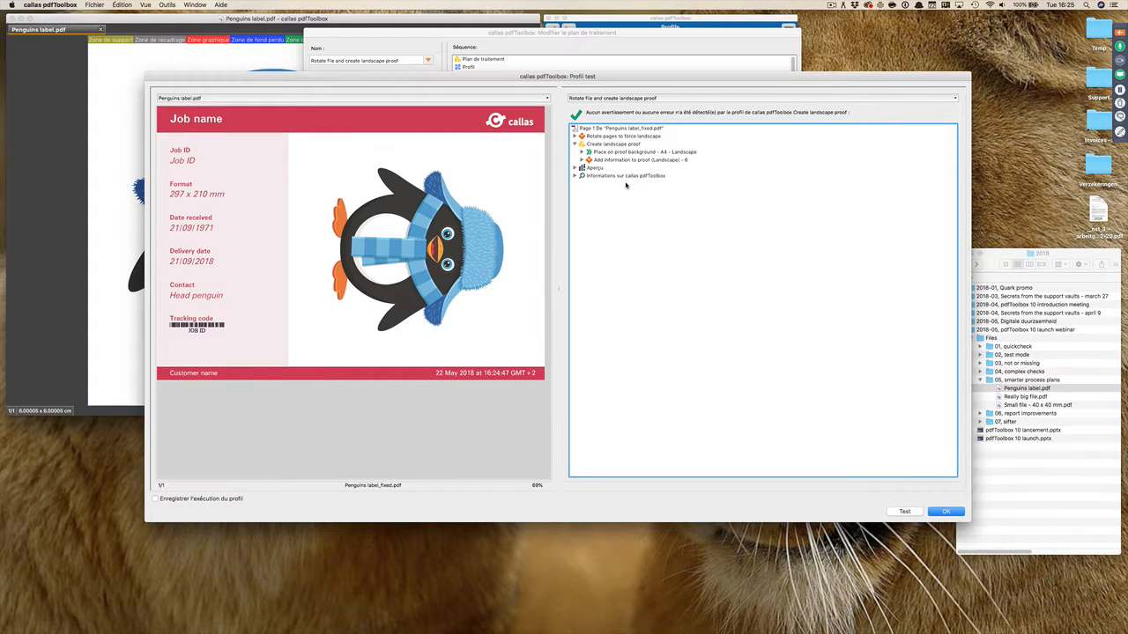
Go through the test results of the rotation and landscape proof steps, then close the test and leave the process plan unmodified
click(592, 139)
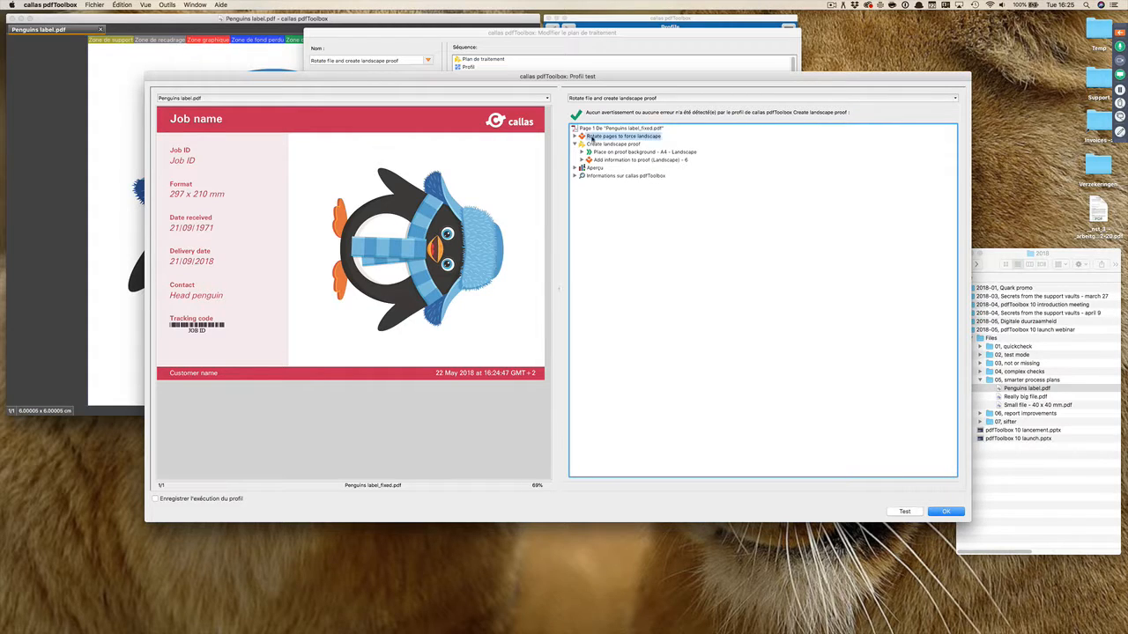
click(650, 145)
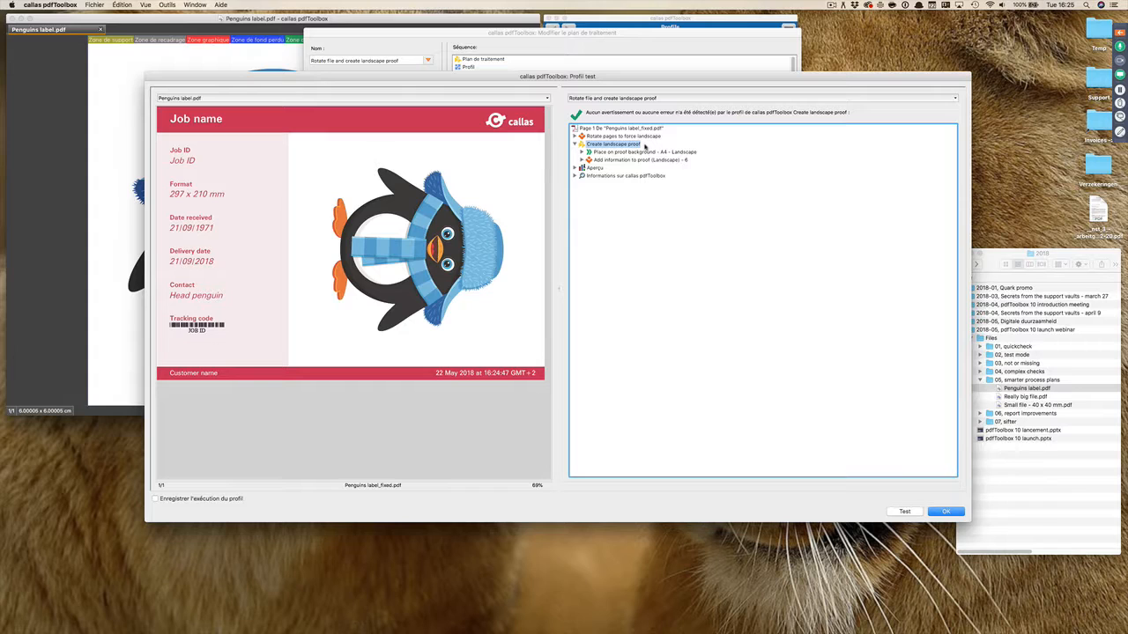
click(631, 153)
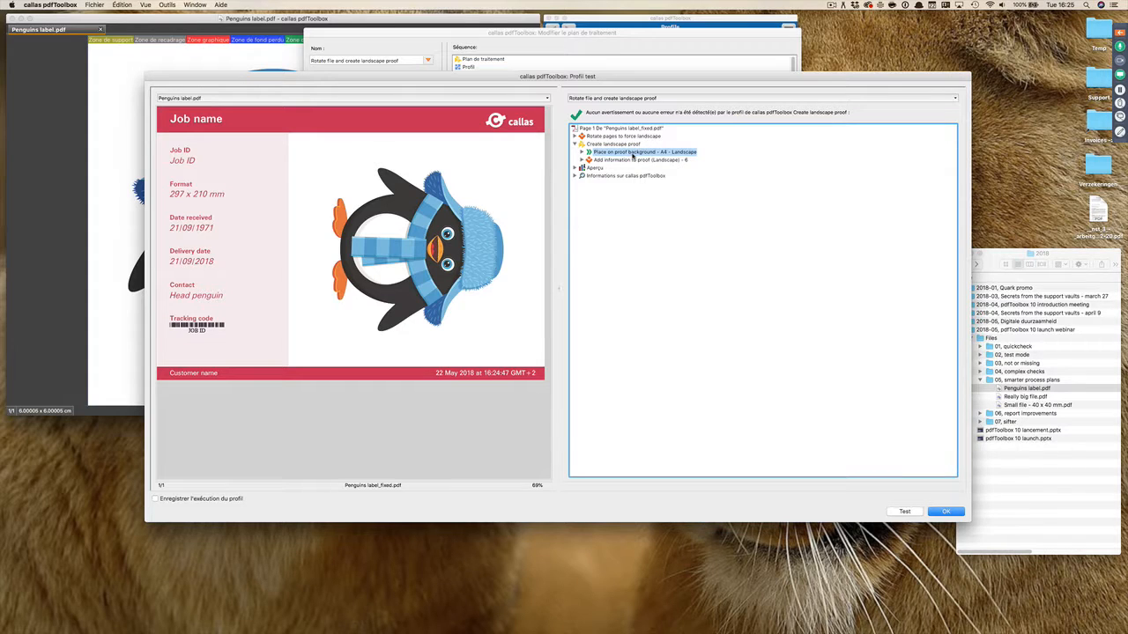
click(632, 160)
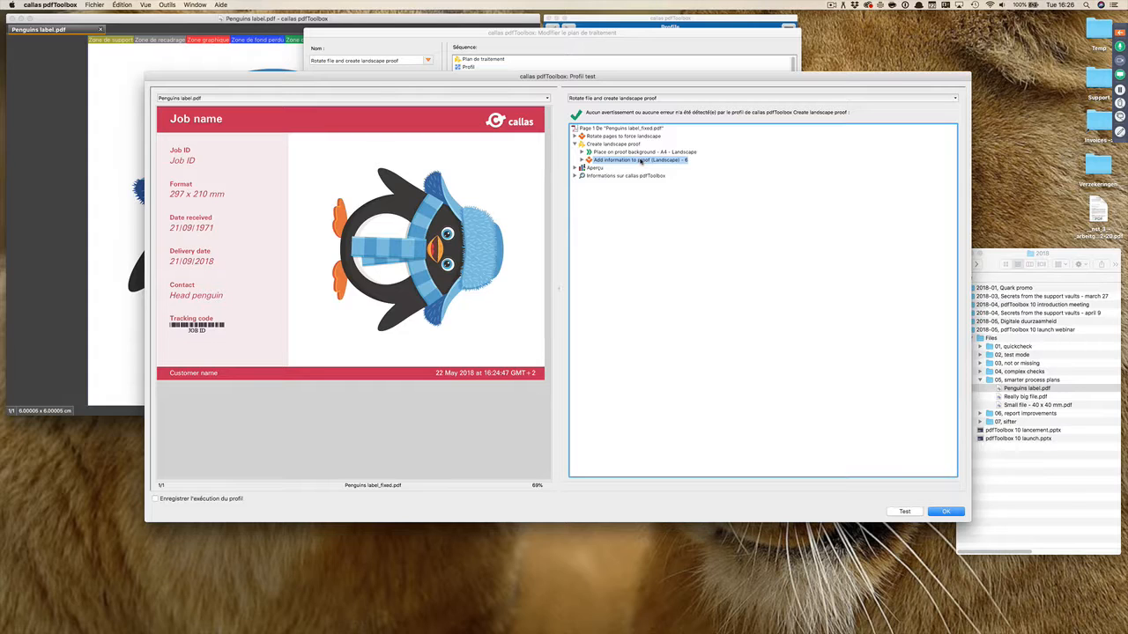
click(945, 512)
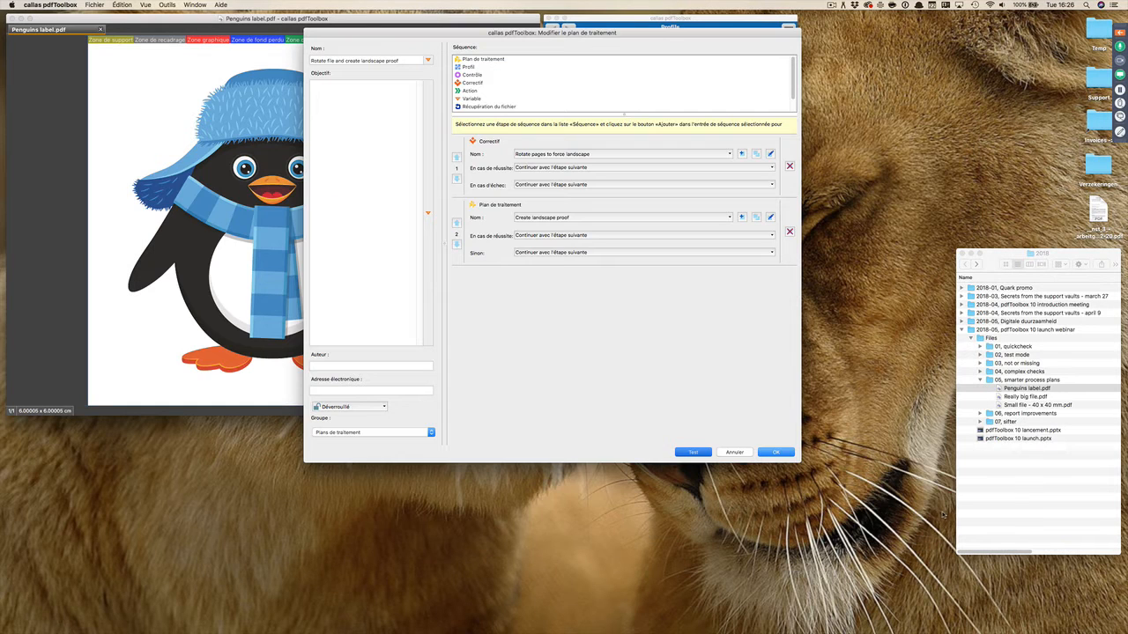
click(747, 452)
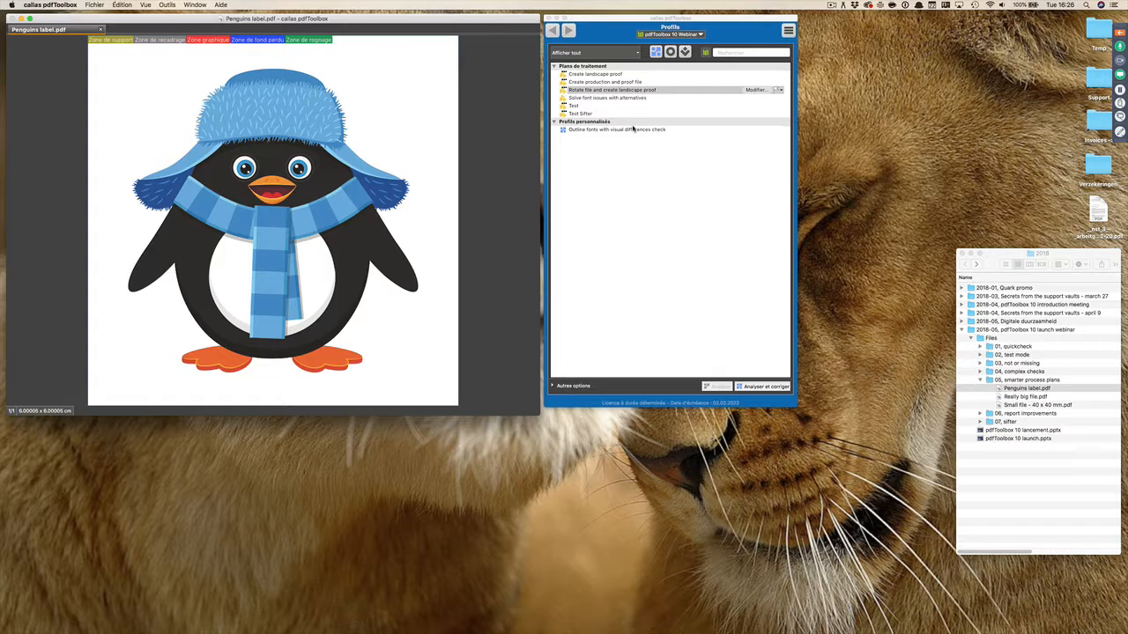
Review the sequence of the "Create production and proof file" process plan, including its PDF copy settings, without changing it
click(626, 82)
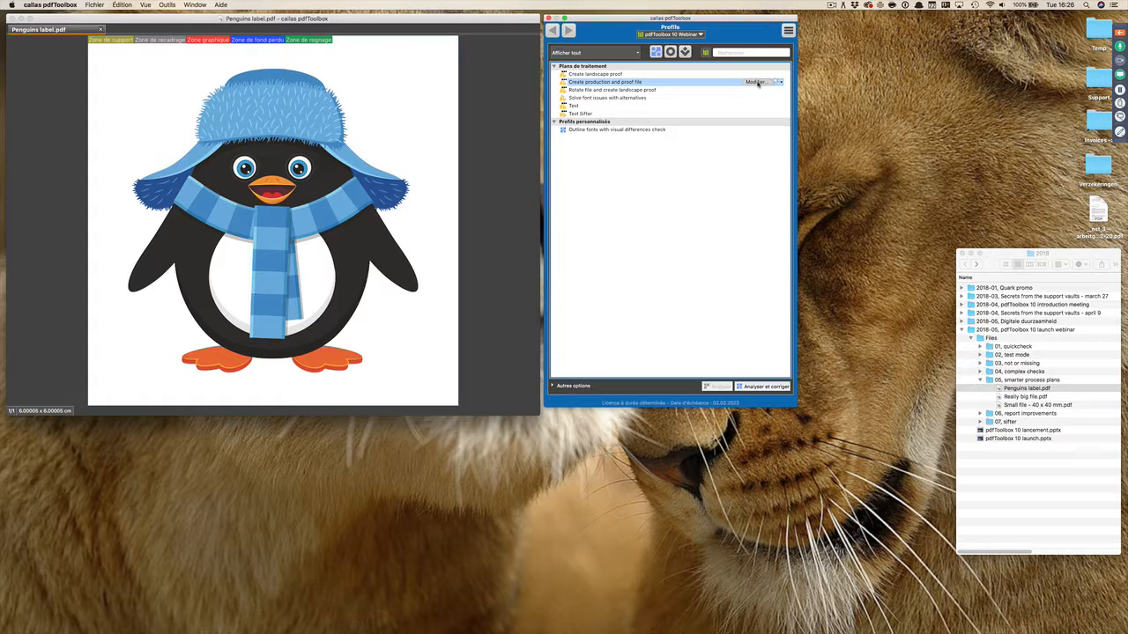
click(756, 82)
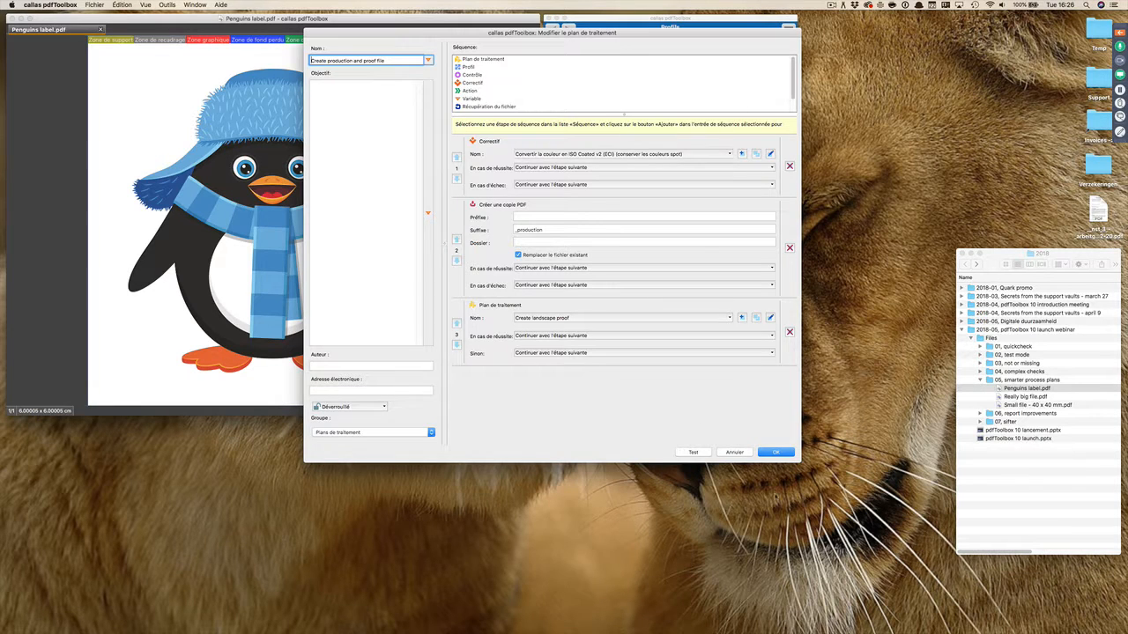
drag(800, 463, 878, 486)
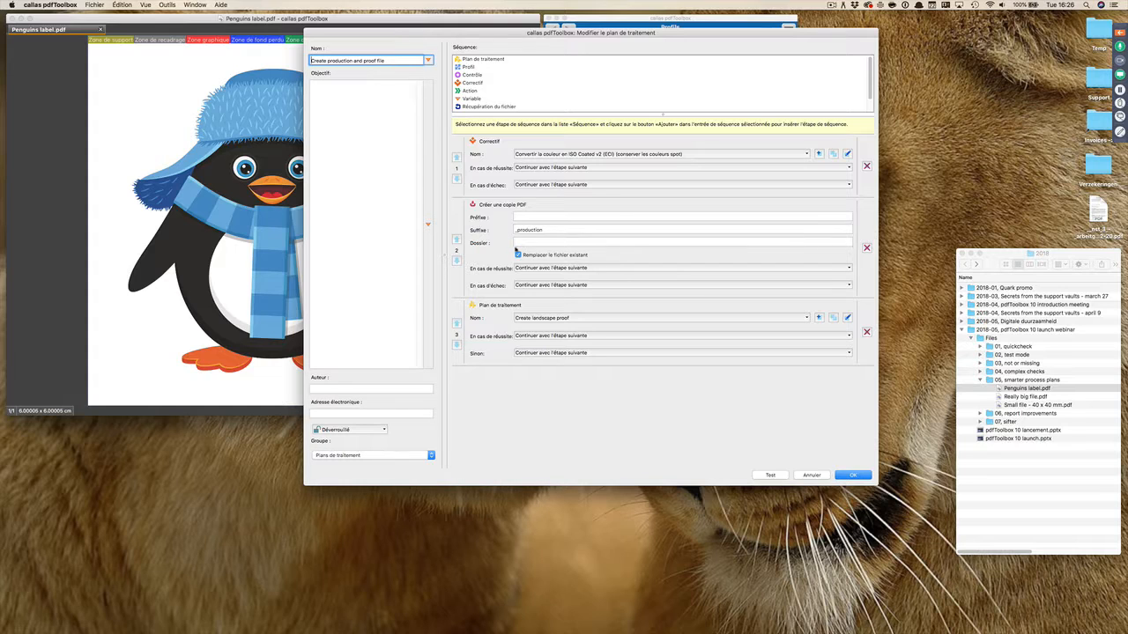
click(528, 243)
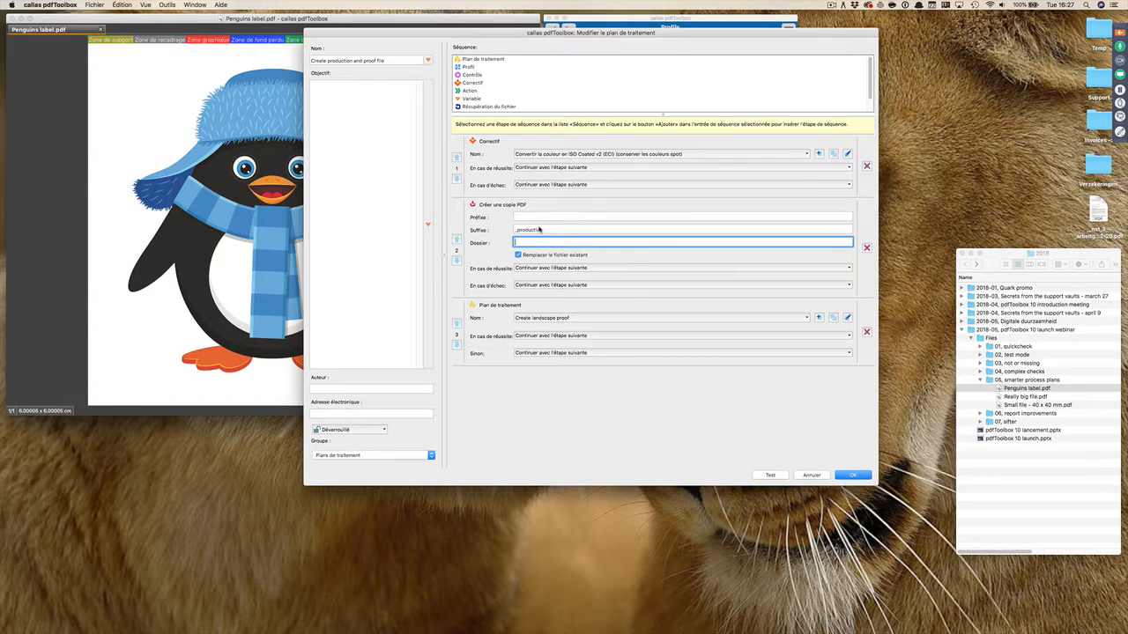
click(811, 475)
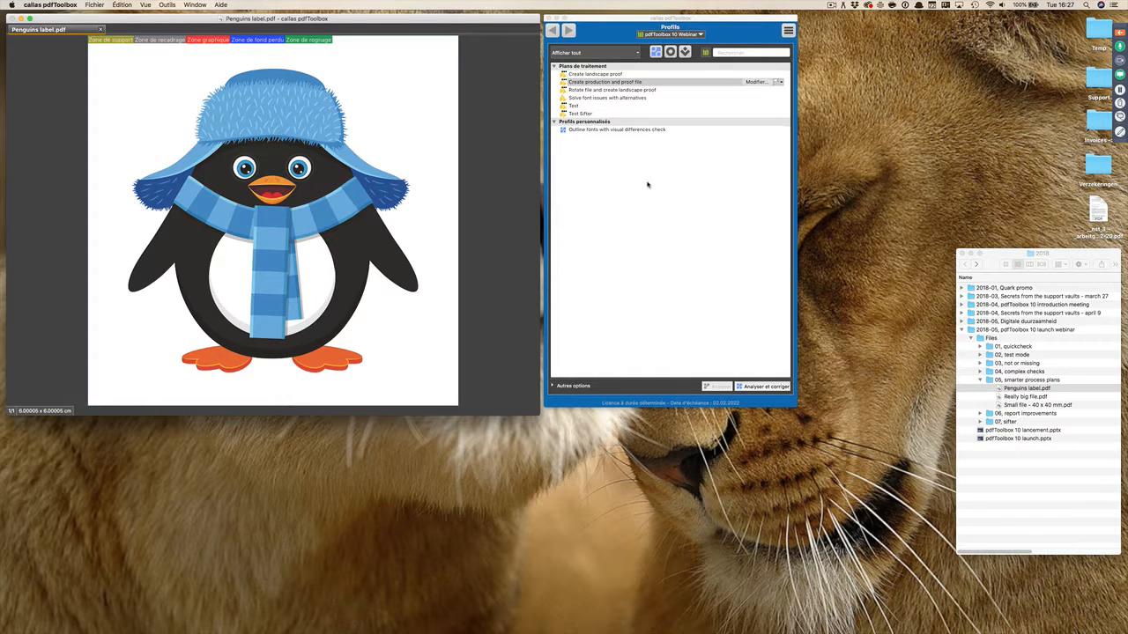
Review the "Solve font issues with alternatives" process plan and the source options of its file recovery step, leaving the plan unmodified
click(622, 99)
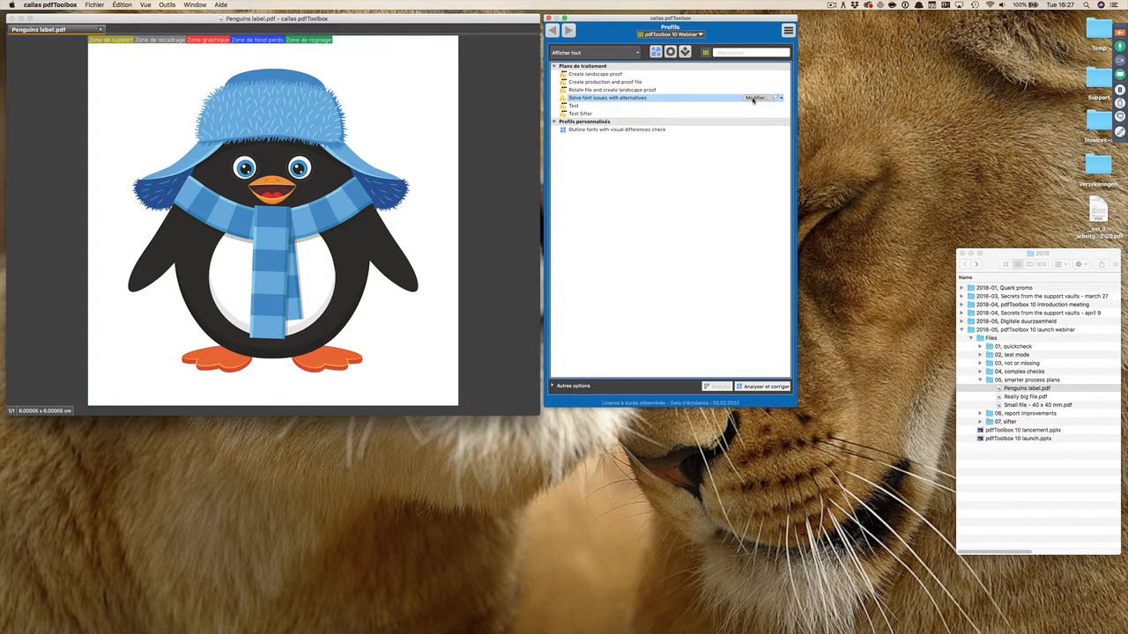
click(753, 98)
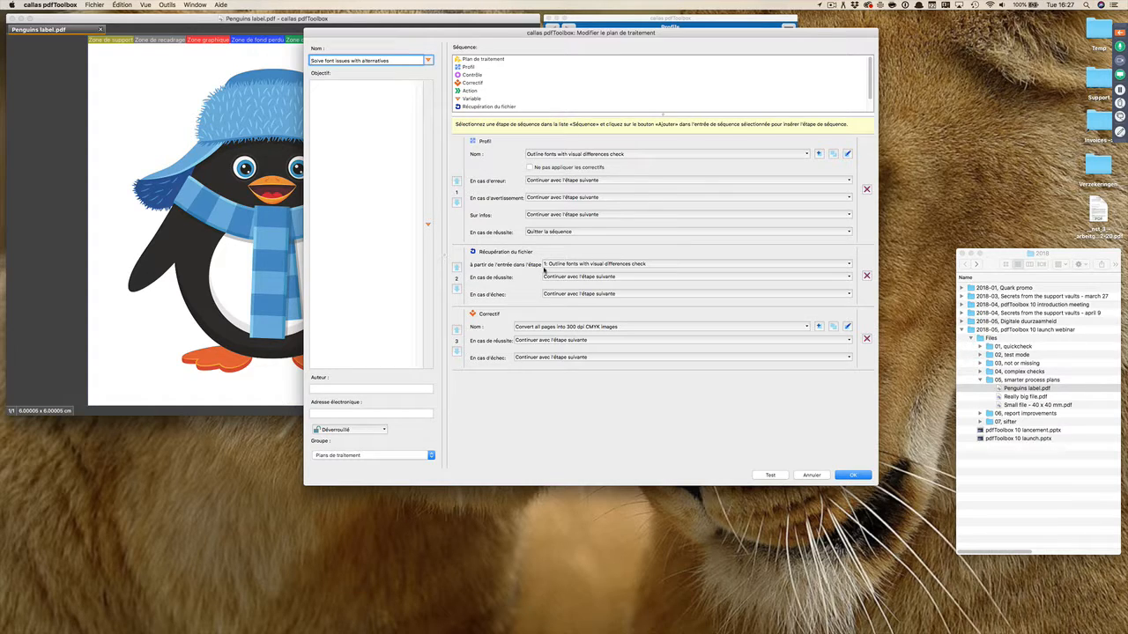
click(559, 268)
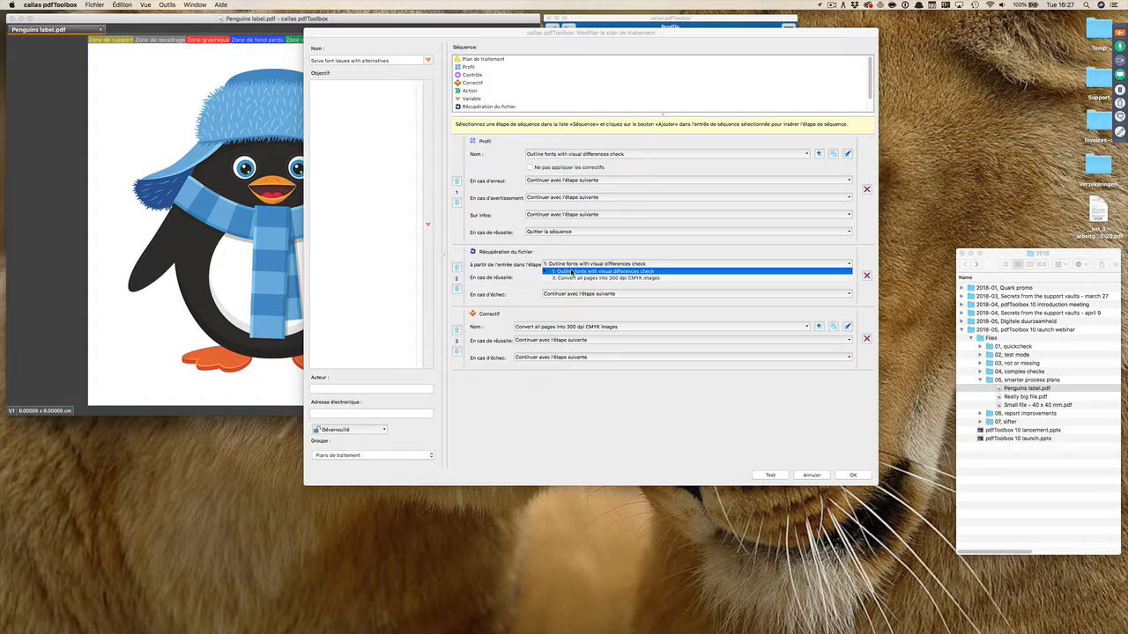
click(572, 272)
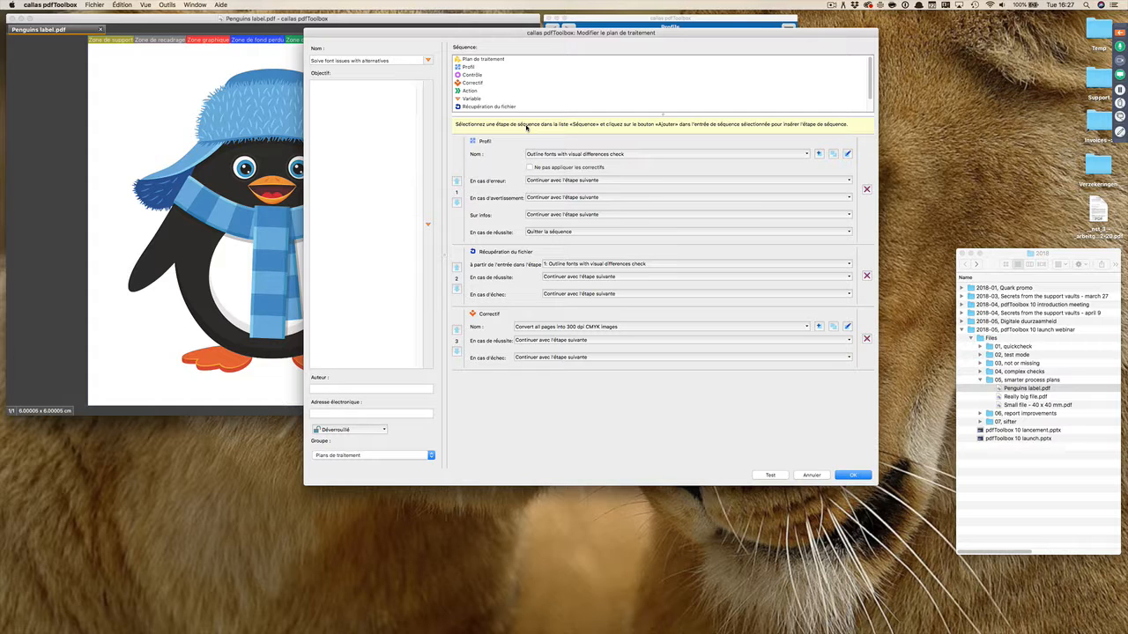
click(813, 474)
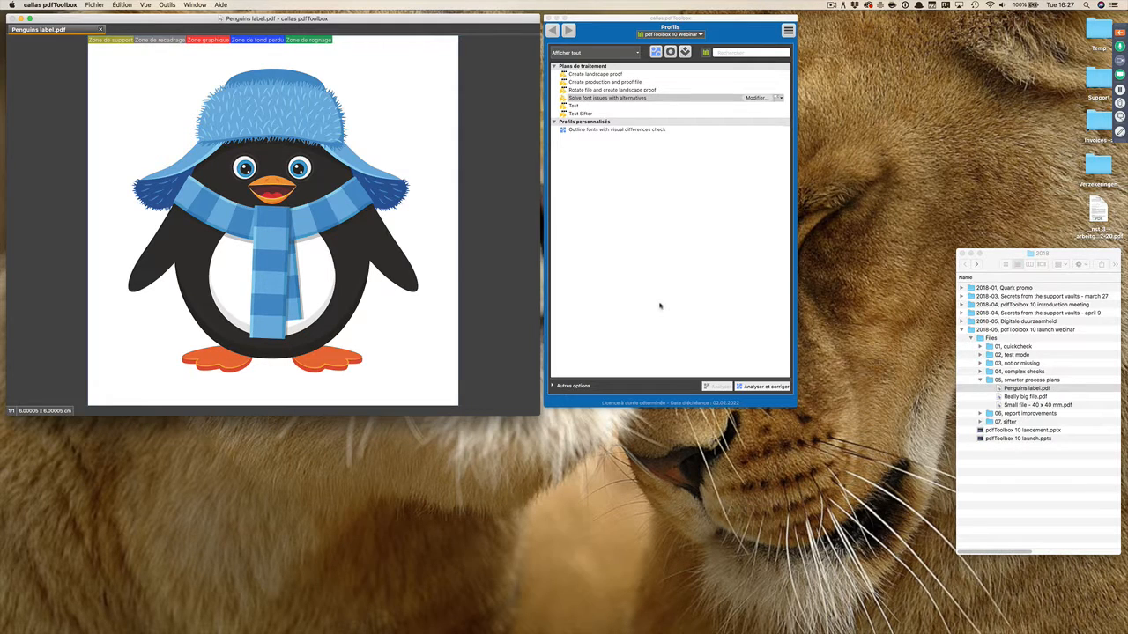
Switch to the PowerPoint slideshow and advance to the agenda slide highlighting "Amélioration des rapports"
key(super+Tab)
key(super+Tab)
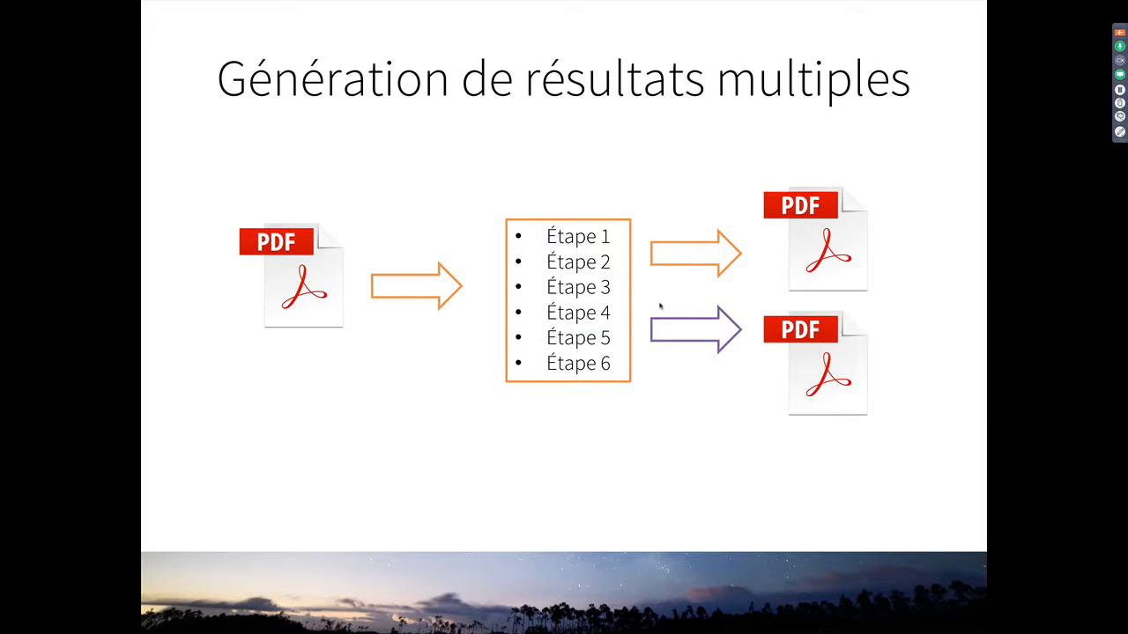
key(Right)
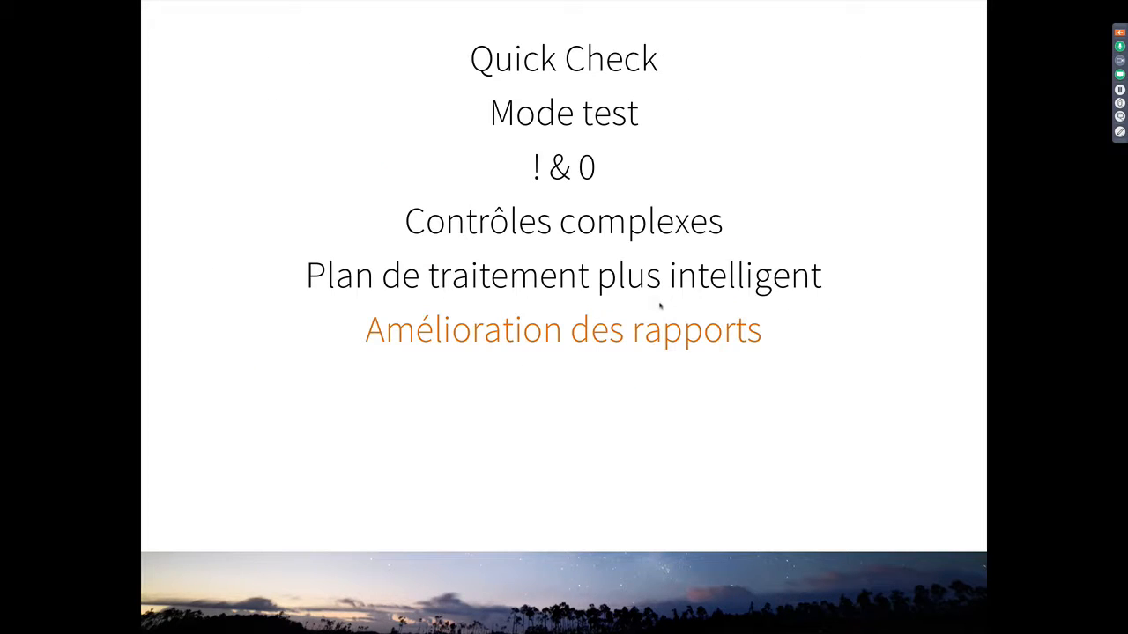
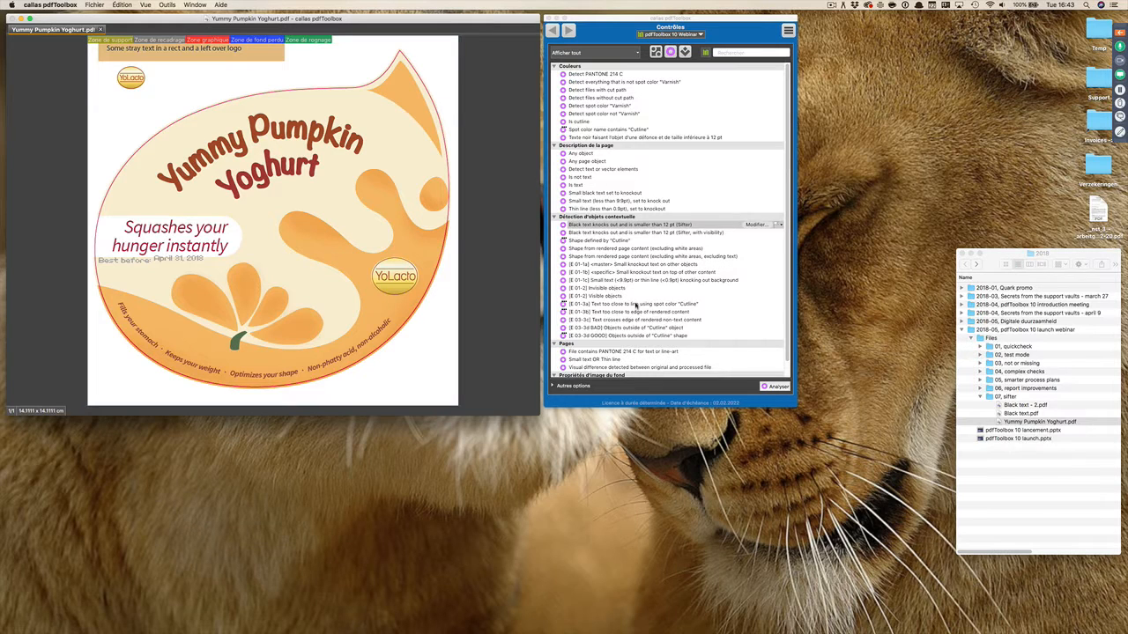
Run "[E 01-3a] Text too close to line using spot color "Cutline"" on "Yummy Pumpkin Yoghurt.pdf" with a 3 mm minimal distance and select the reported hit
click(636, 304)
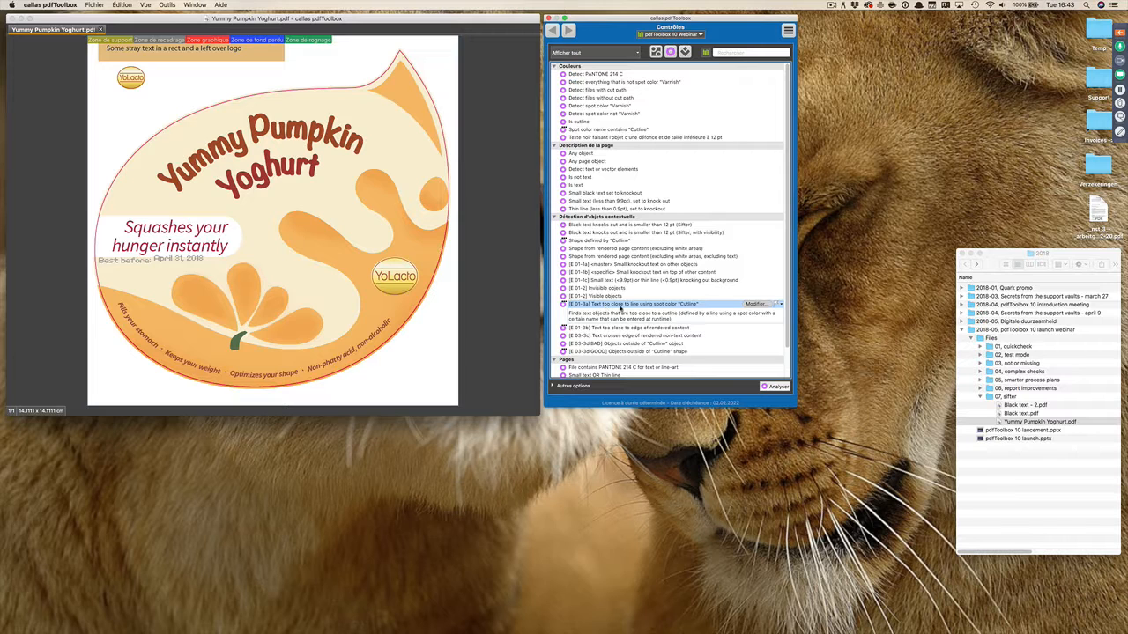
double_click(623, 306)
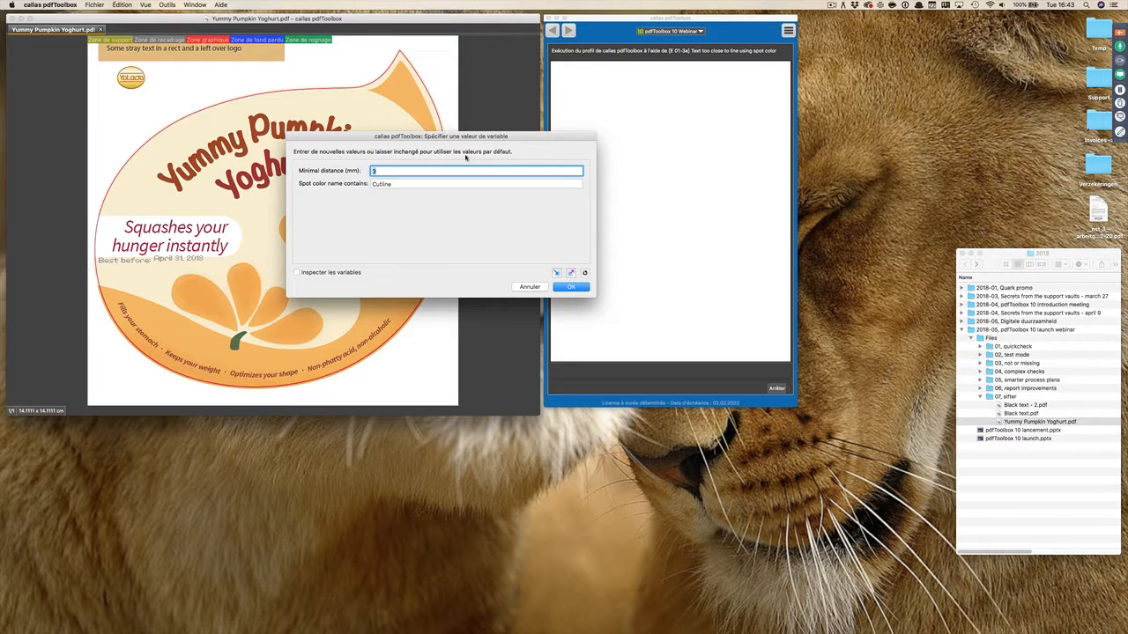
drag(461, 131, 533, 173)
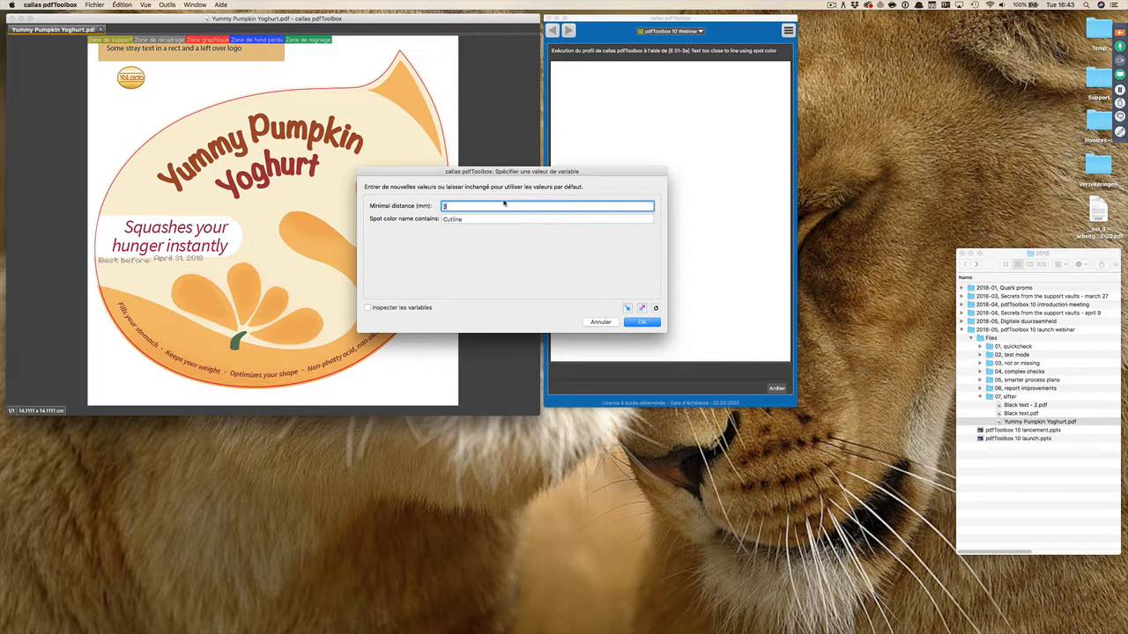
double_click(445, 205)
click(641, 323)
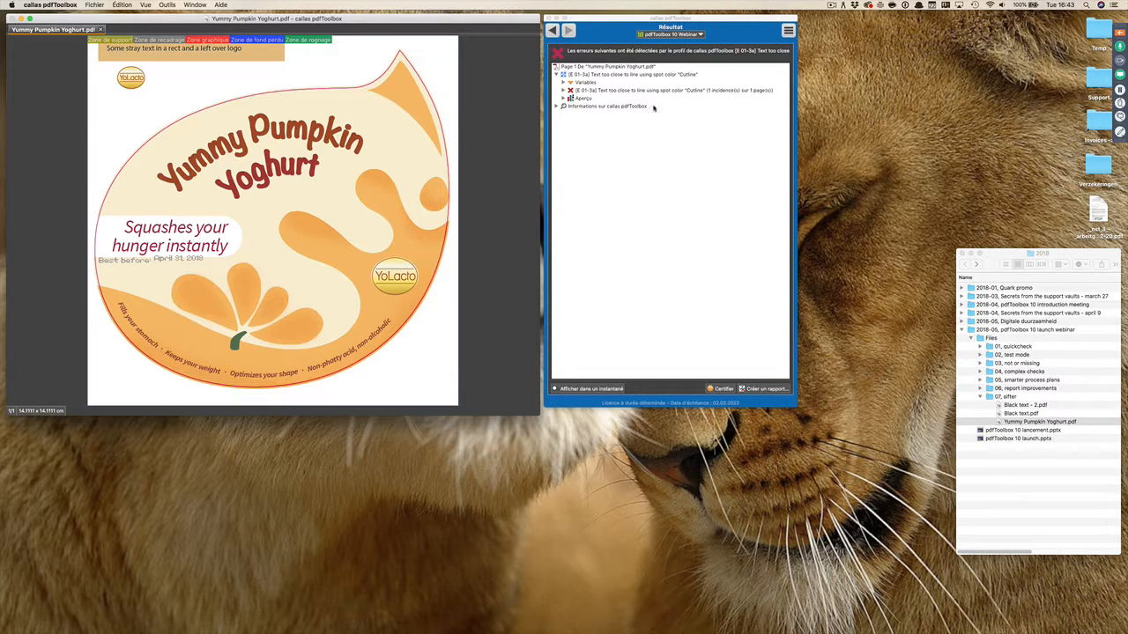
click(701, 93)
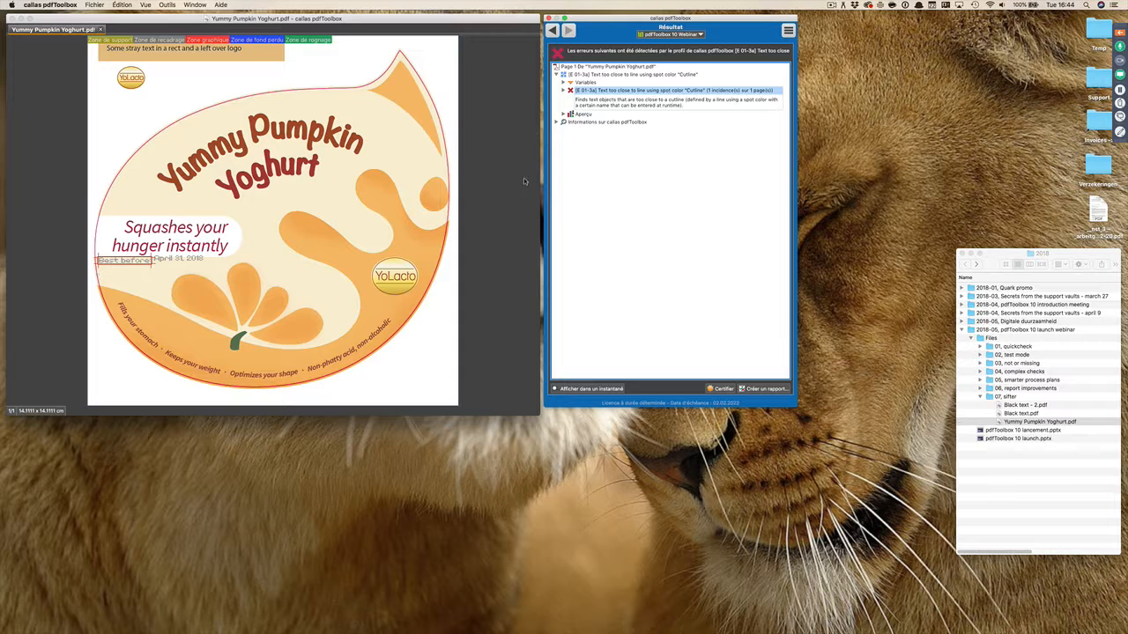
Return to the checks and rerun "[E 01-3a] Text too close to line using spot color "Cutline"" with the minimal distance at 3 mm
click(553, 32)
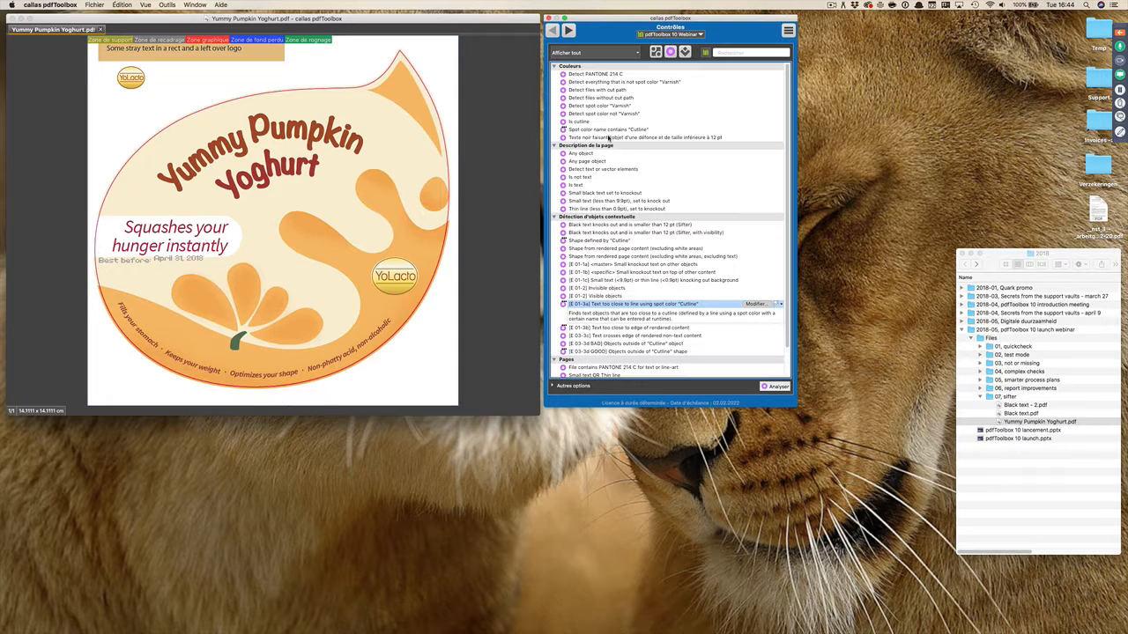
double_click(655, 305)
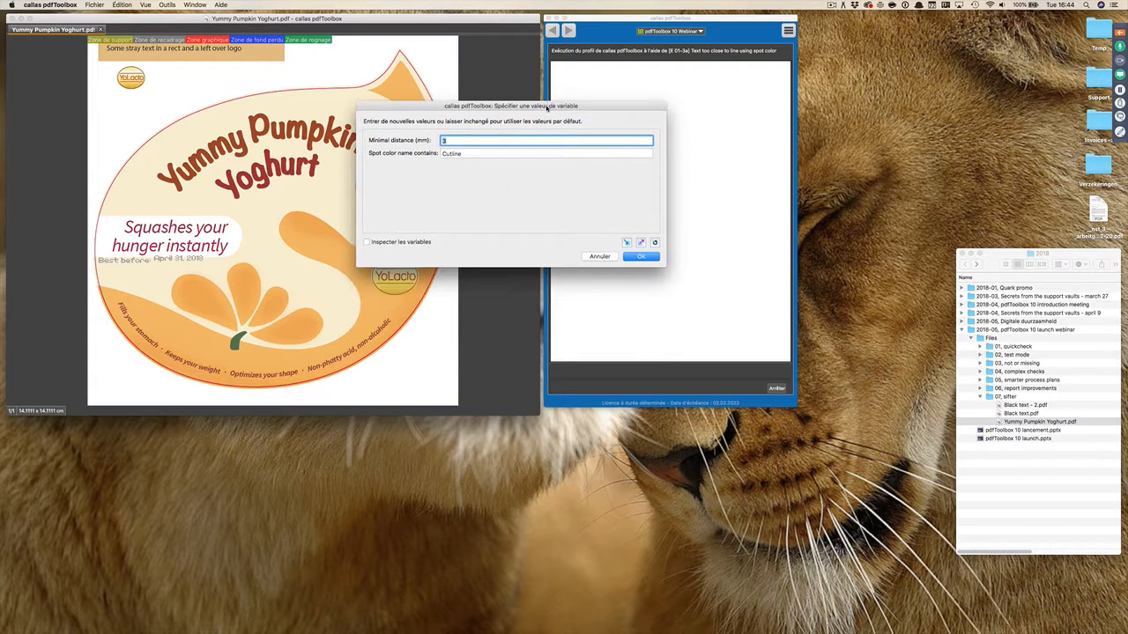
text(3)
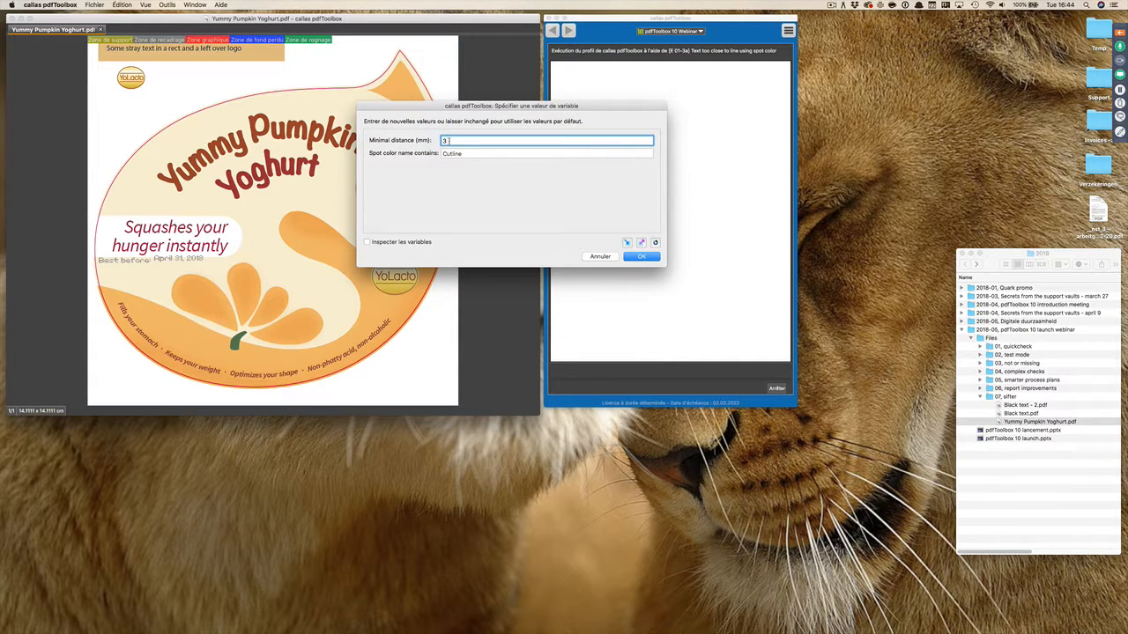
click(649, 258)
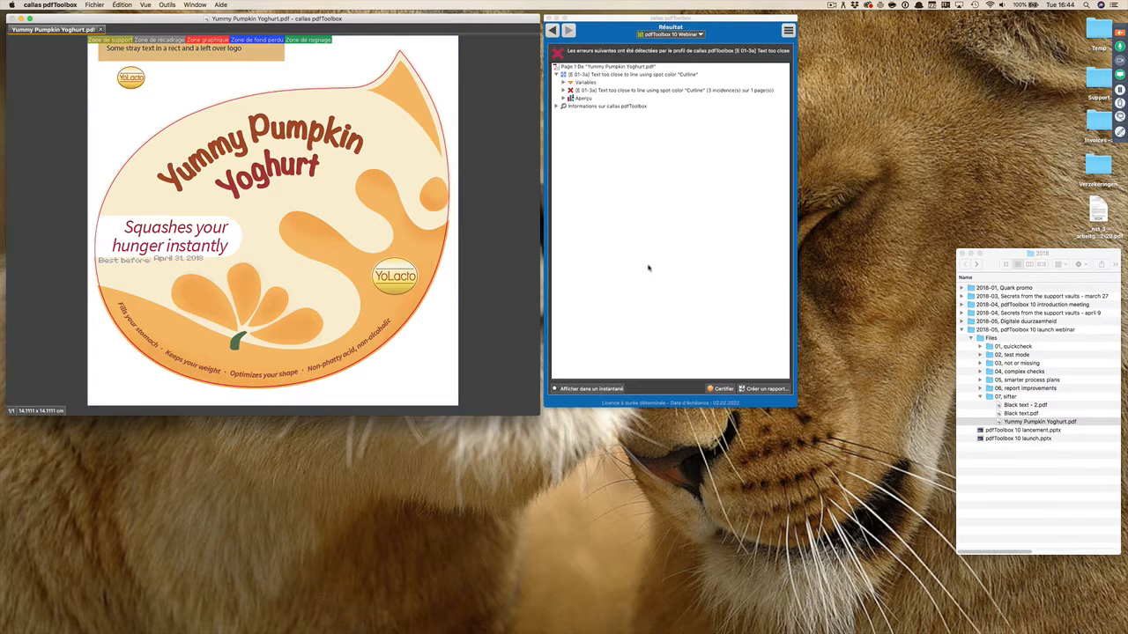
Expand the check's error entry and locate each reported text object on the label page in turn
click(564, 91)
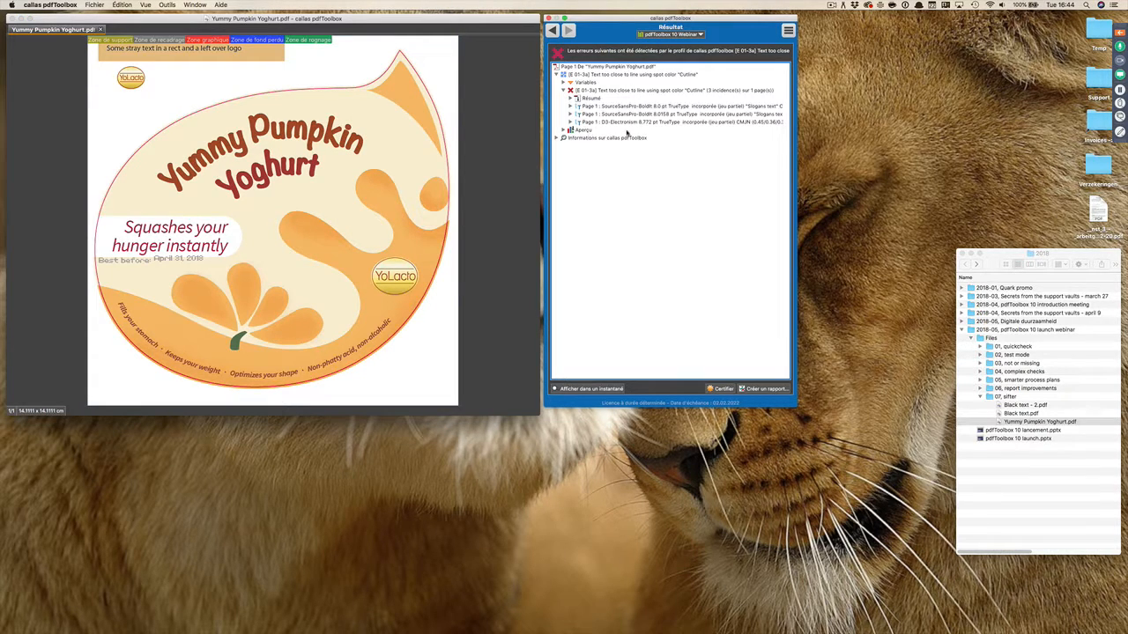
click(644, 106)
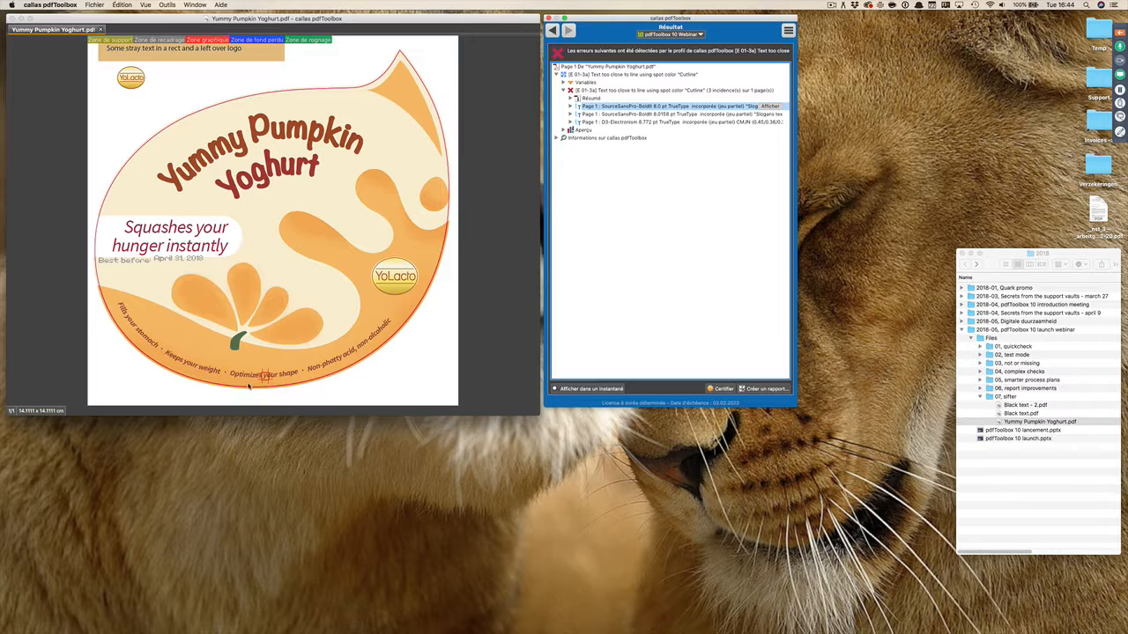
click(642, 113)
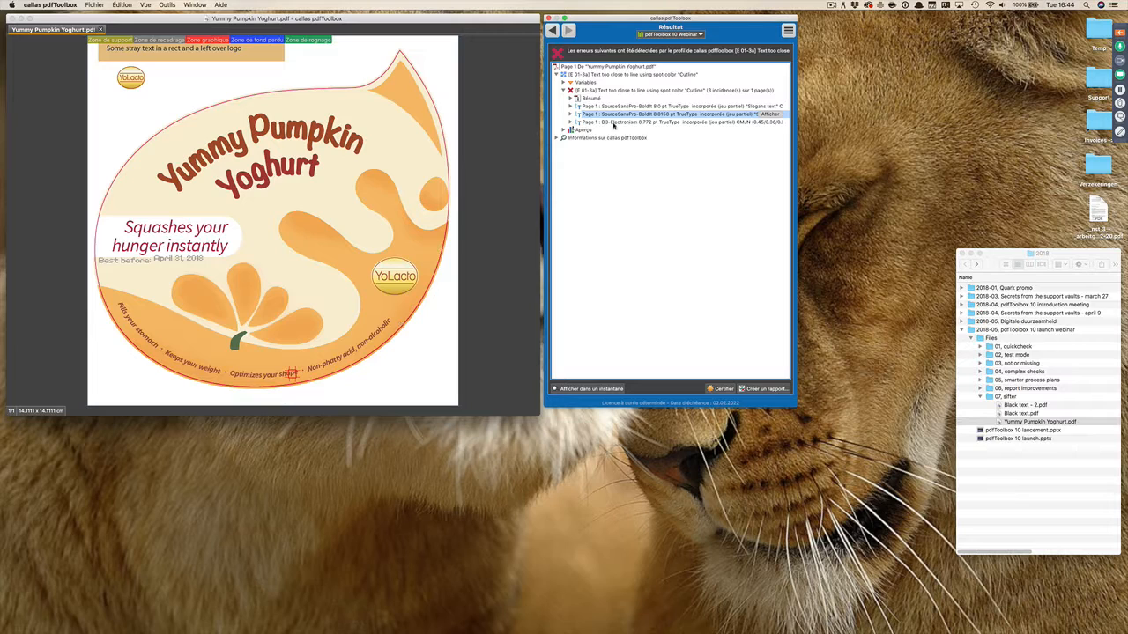
click(607, 123)
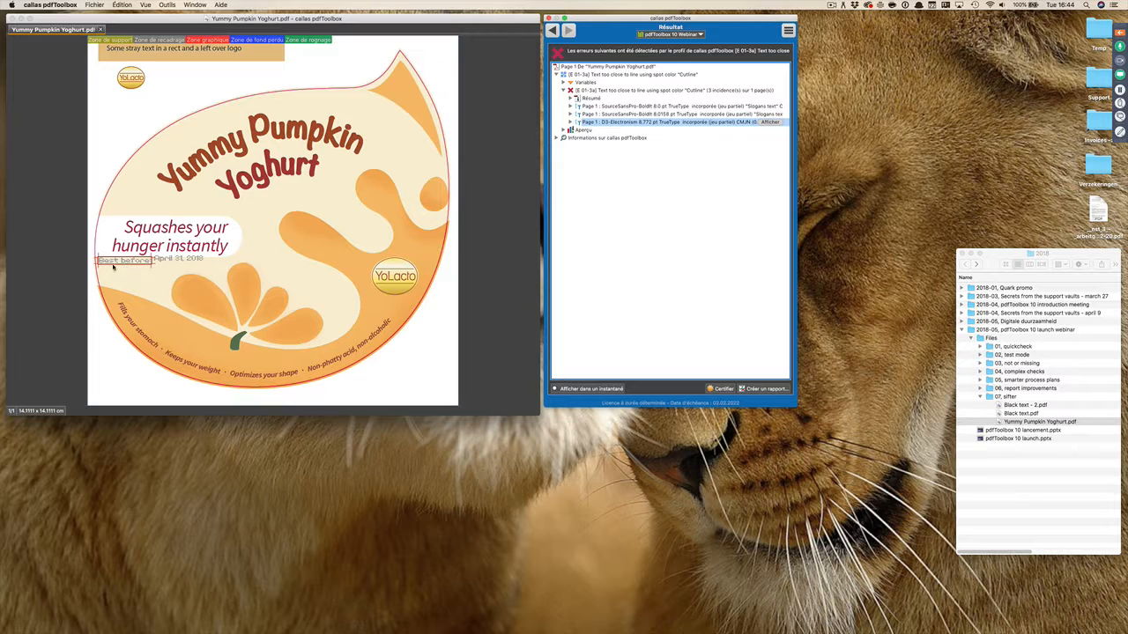
Run the "[E 01-2] Invisible objects" check on the yoghurt label and highlight its reported objects on the page
click(552, 32)
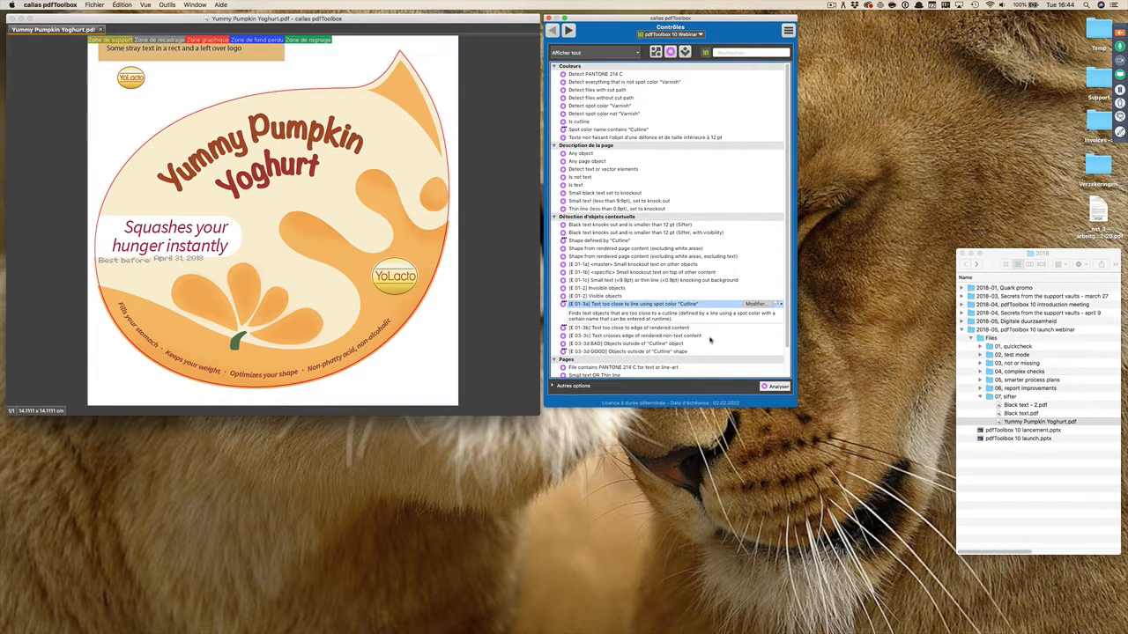
scroll(710, 339, down, 2)
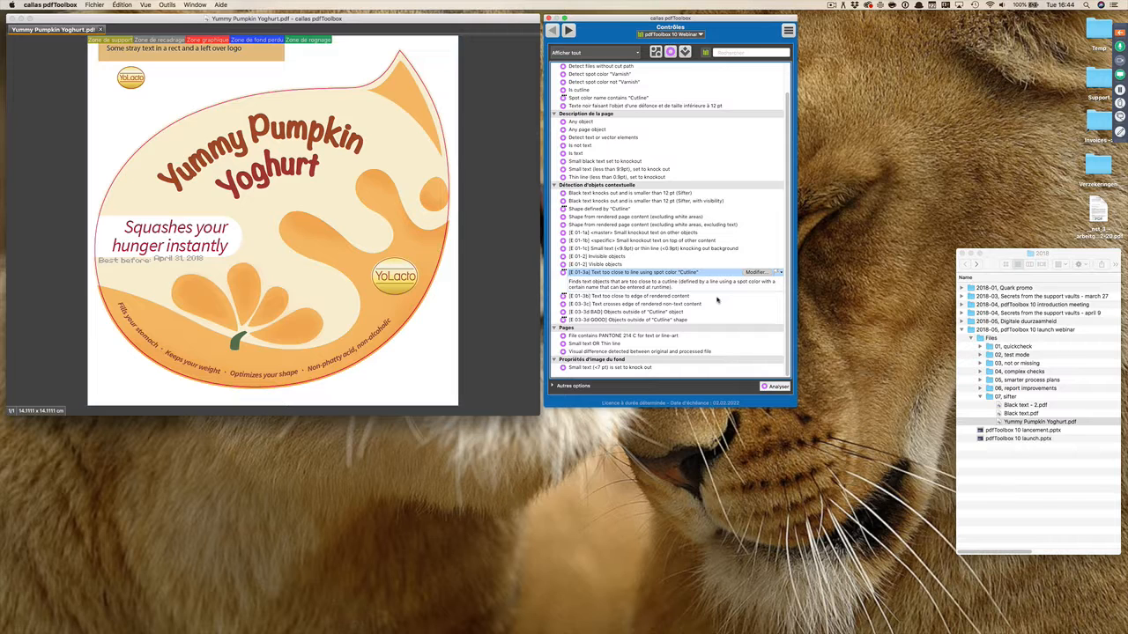
click(611, 256)
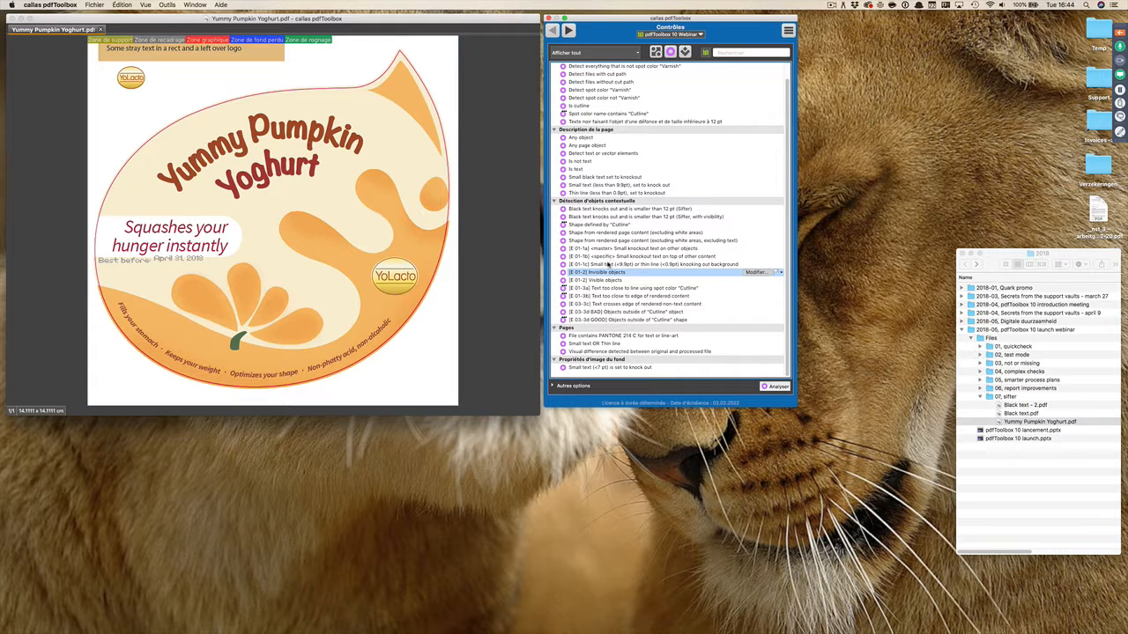
double_click(619, 274)
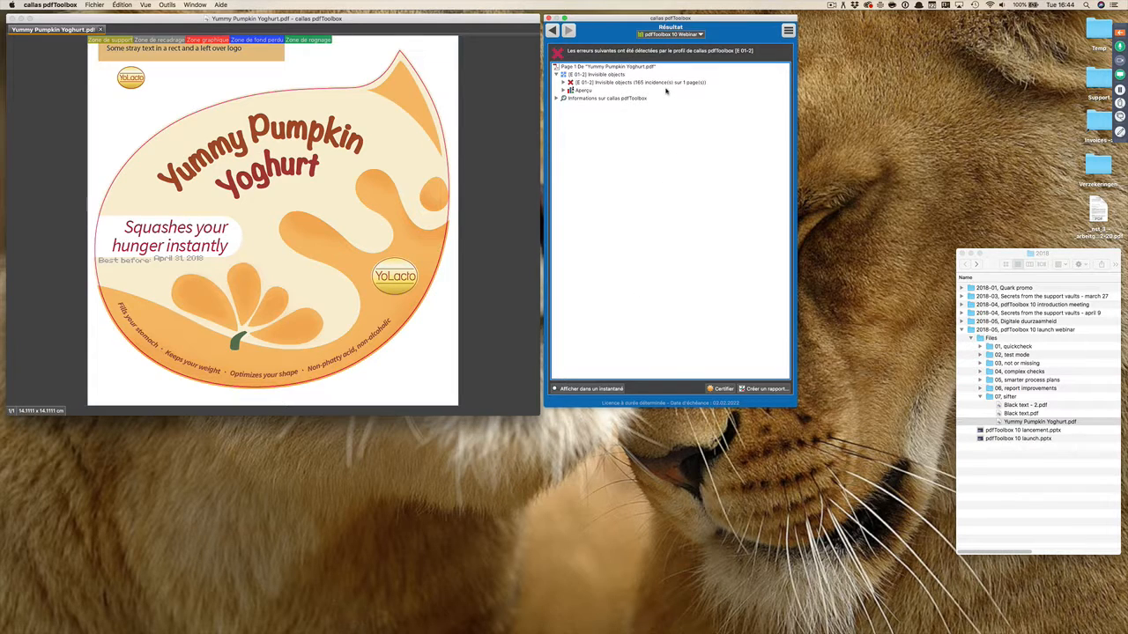
click(659, 83)
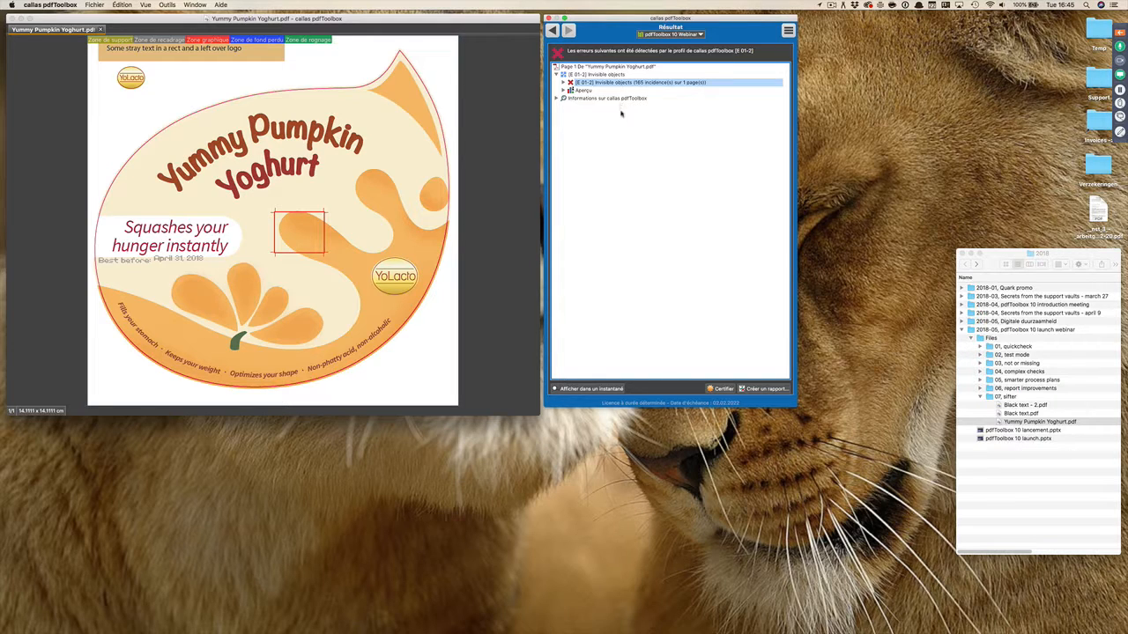
Examine the invisible objects in the snapshot preview window, placed clear of the label, and close the preview
click(598, 390)
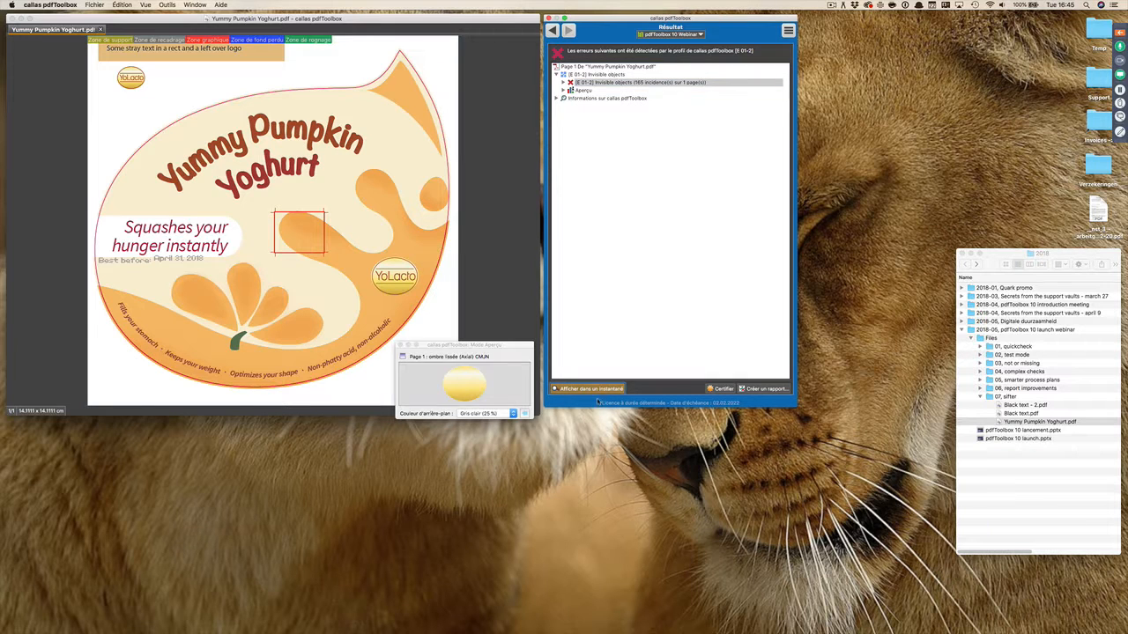
drag(506, 346, 654, 416)
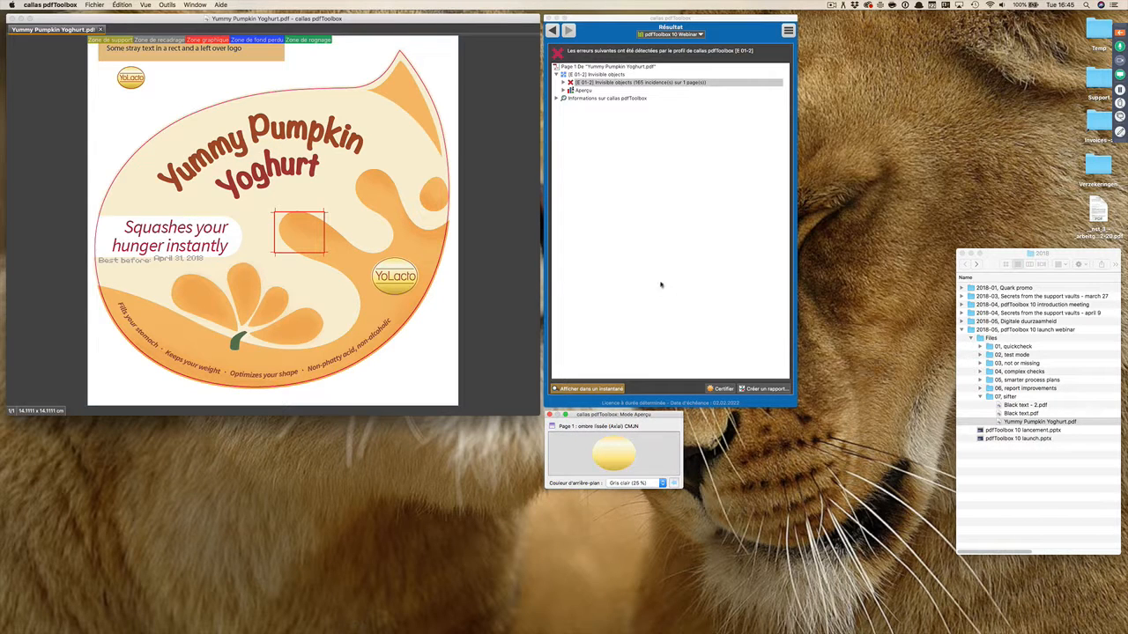
click(619, 82)
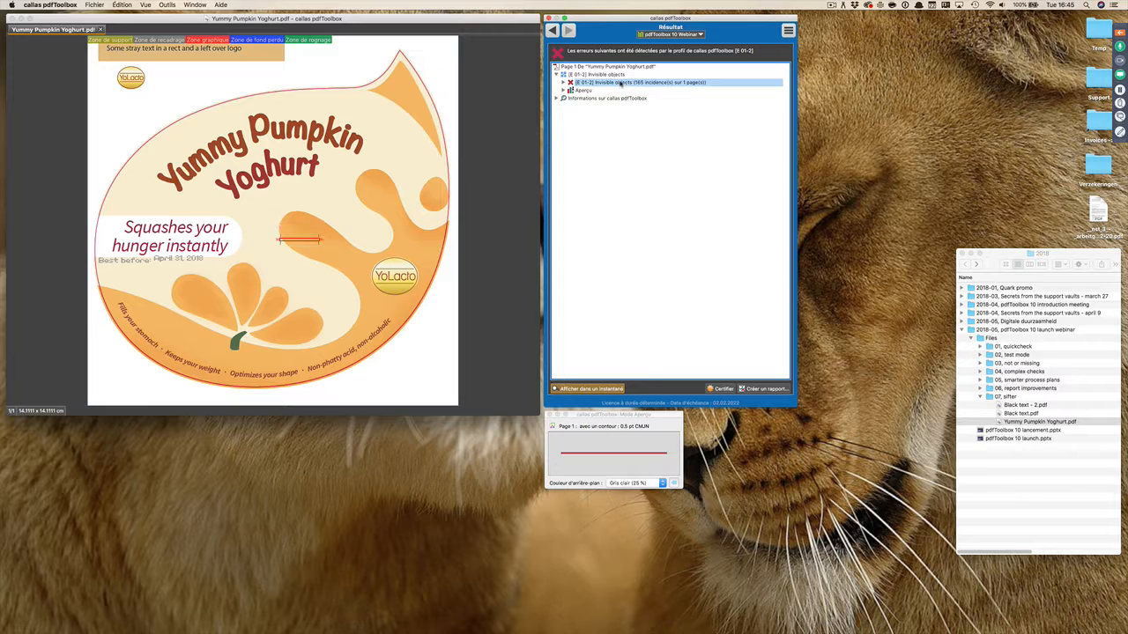
click(550, 415)
Switch to the fixups and try to apply "[E 01] Remove visible objects" to the label, cancelling the PDF save
click(553, 30)
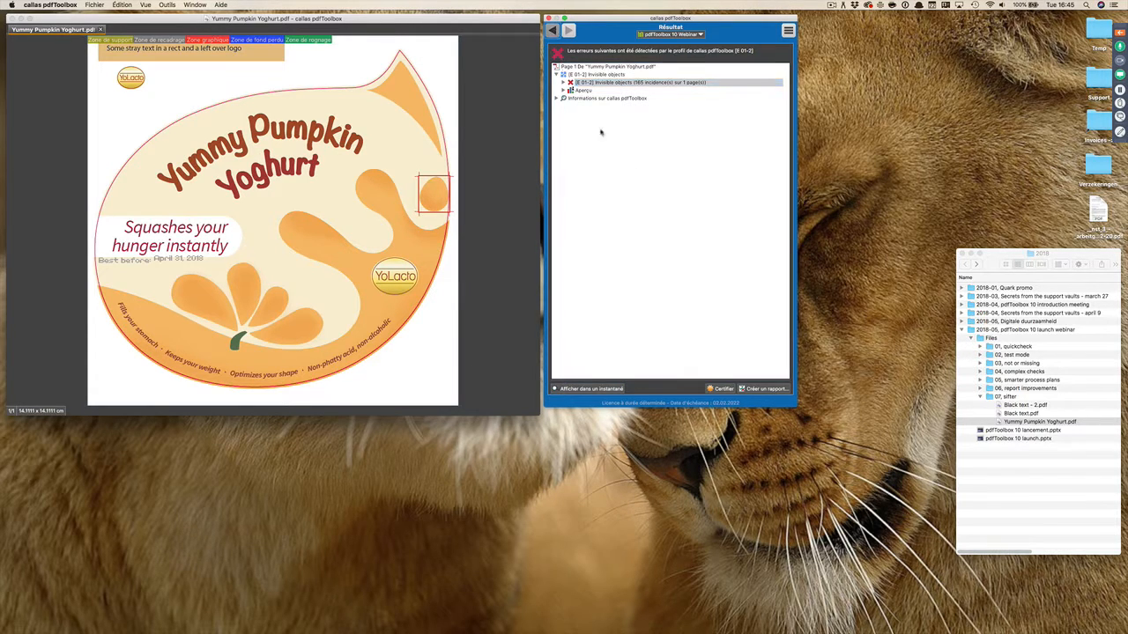
click(685, 52)
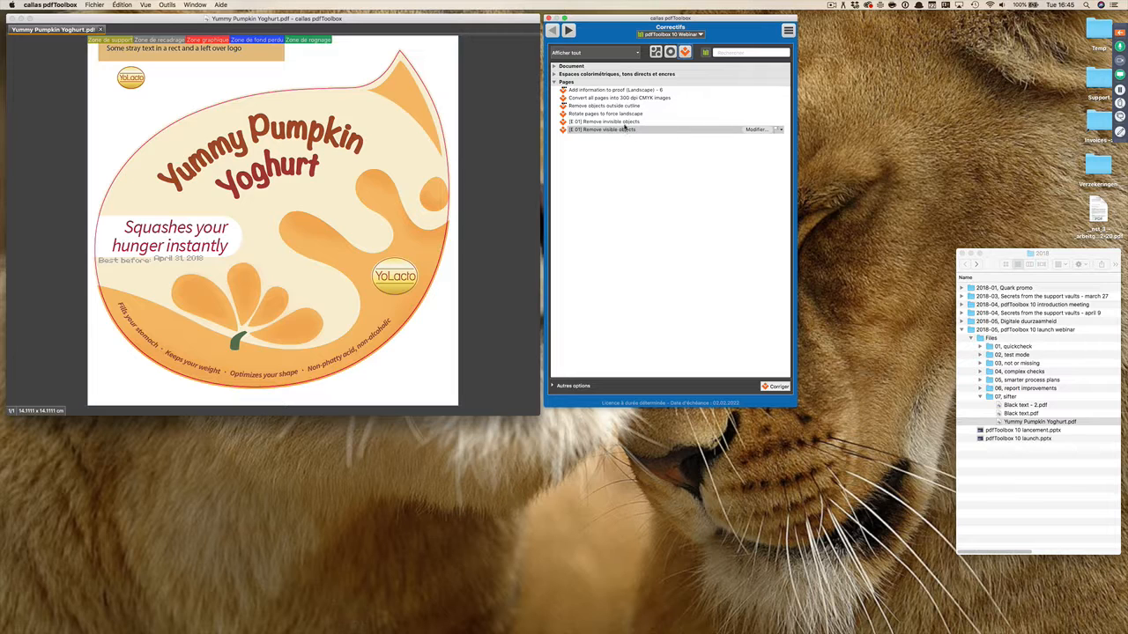
click(625, 123)
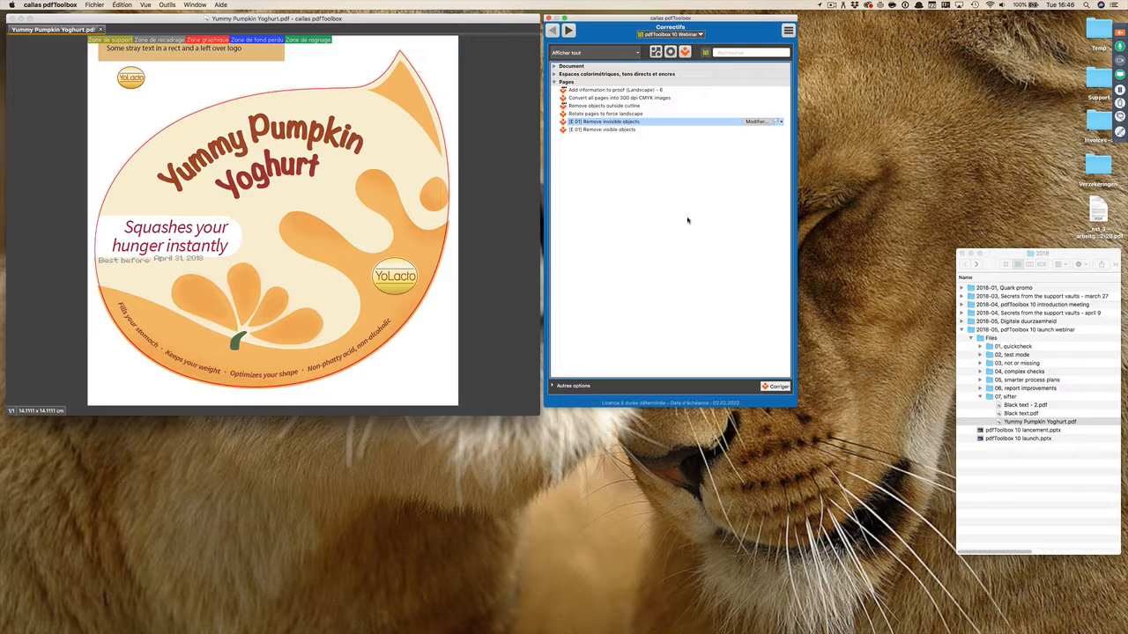
click(621, 131)
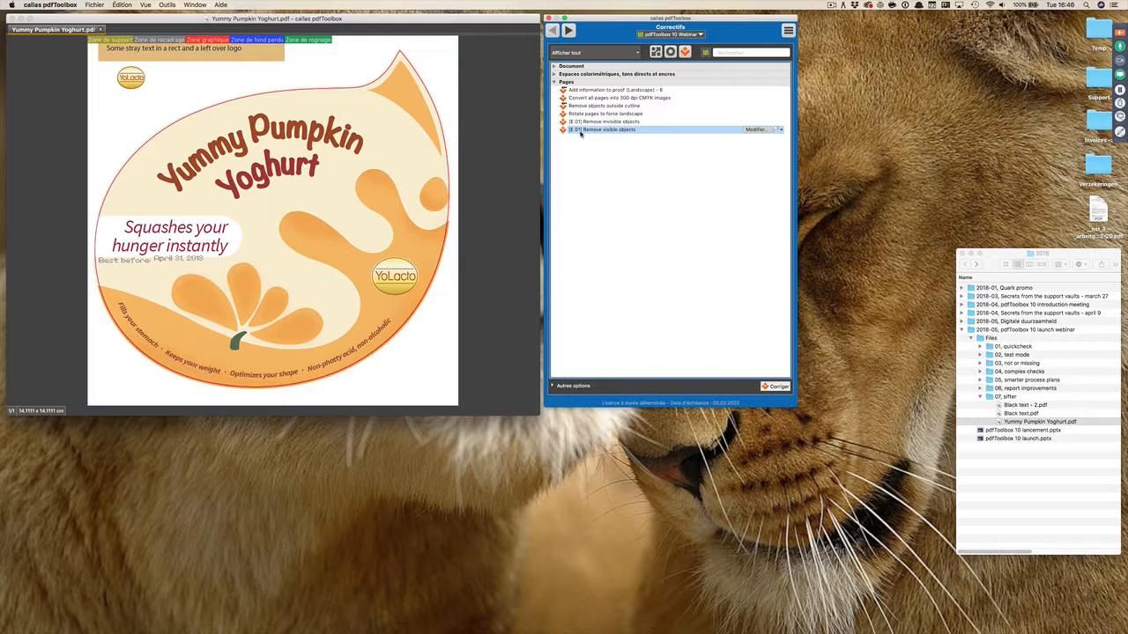
click(775, 386)
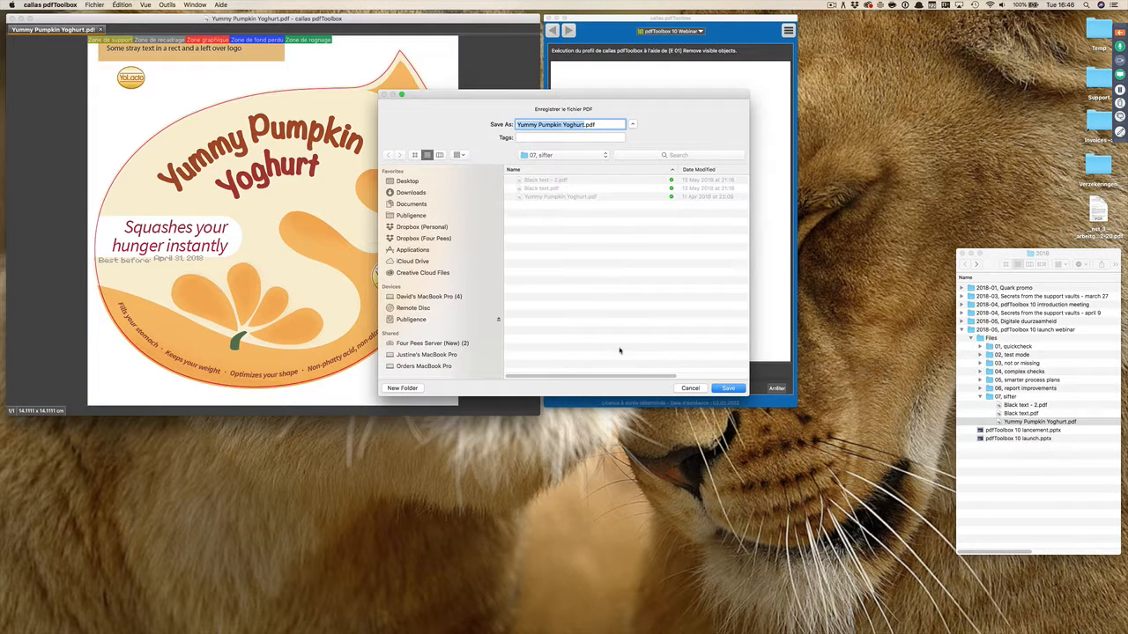
click(690, 389)
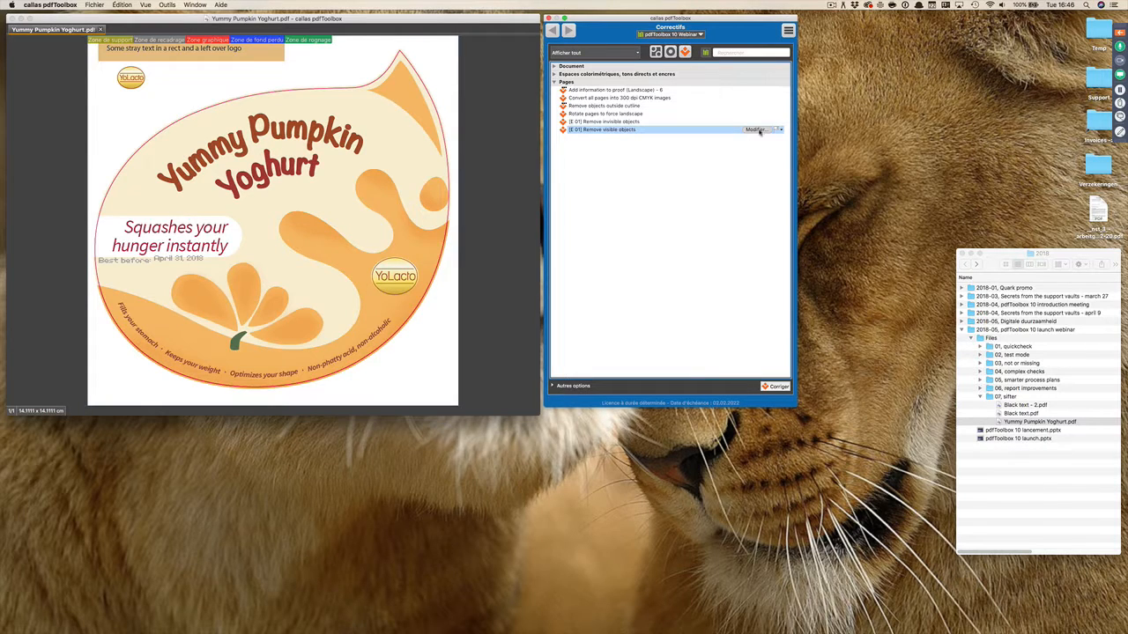
Run the "[E 01] Remove visible objects" fixup in test mode, inspect the resulting page, and leave the fixup unmodified
click(755, 131)
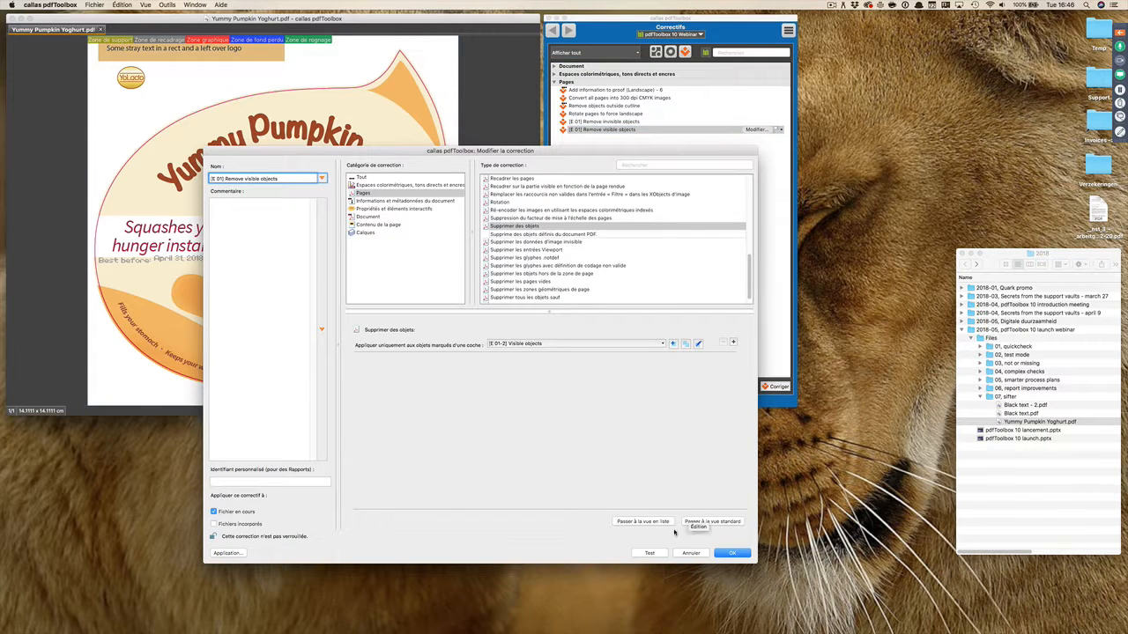
click(646, 553)
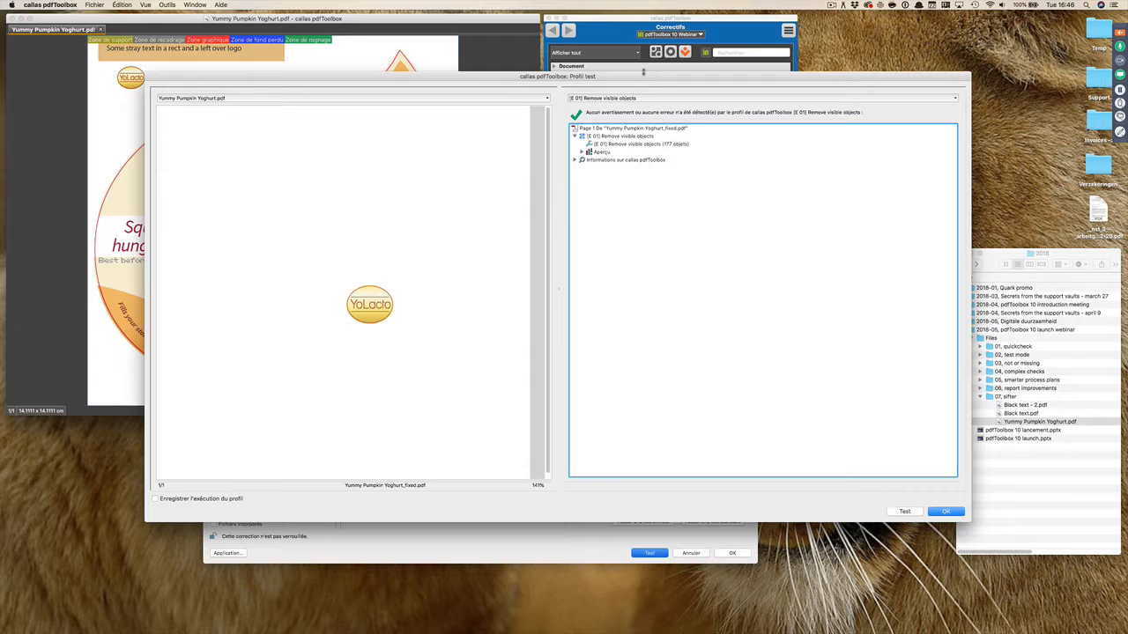
drag(642, 76, 586, 42)
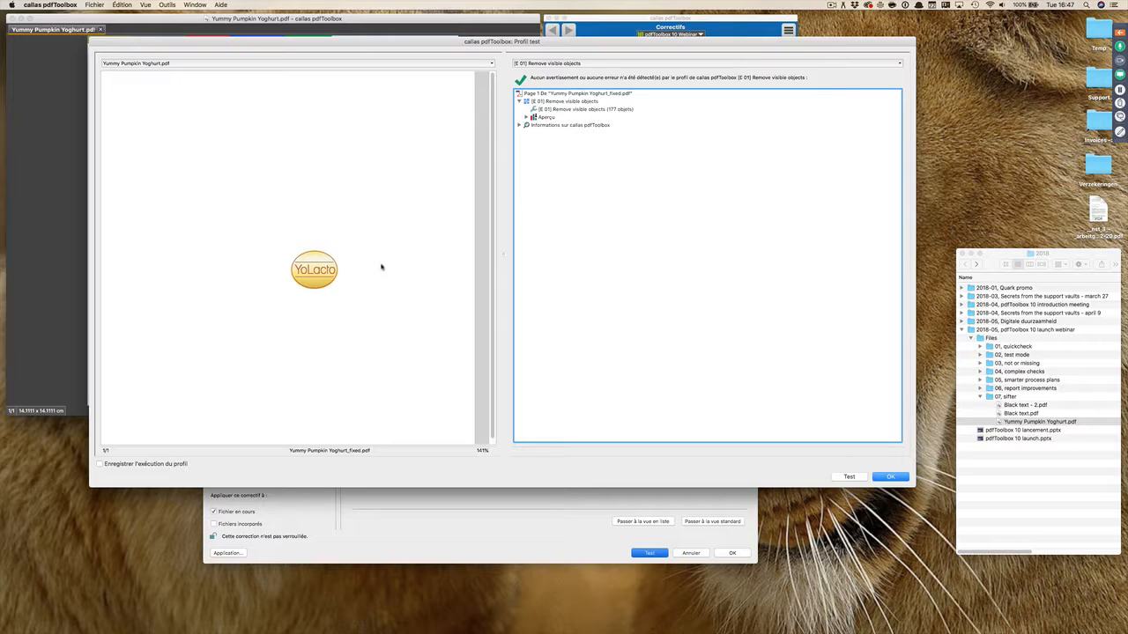
click(890, 476)
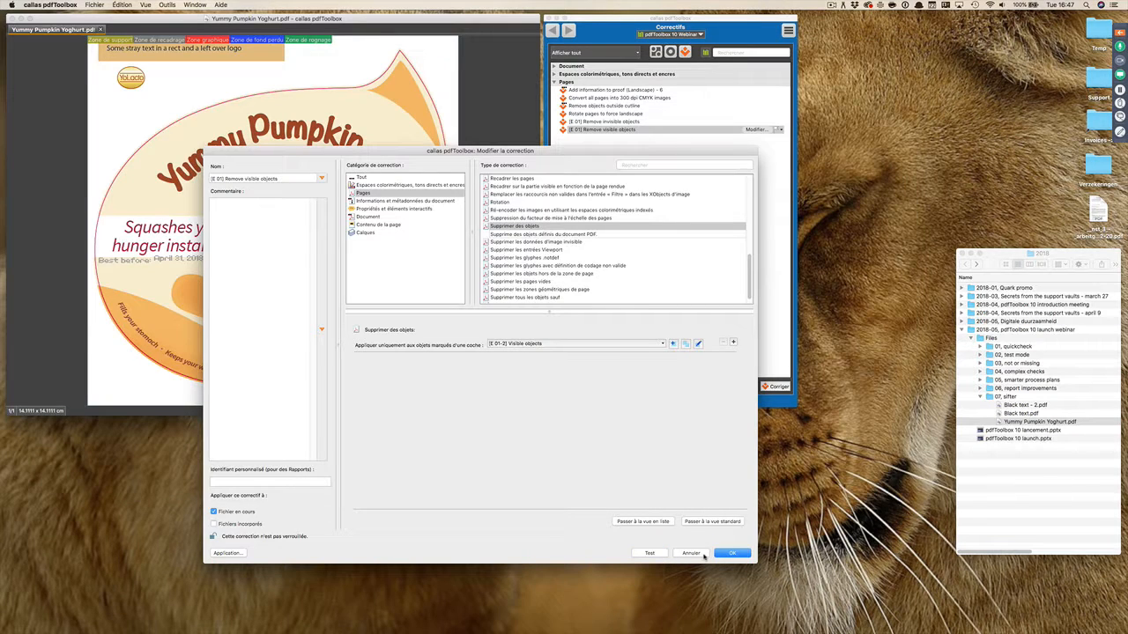
click(702, 554)
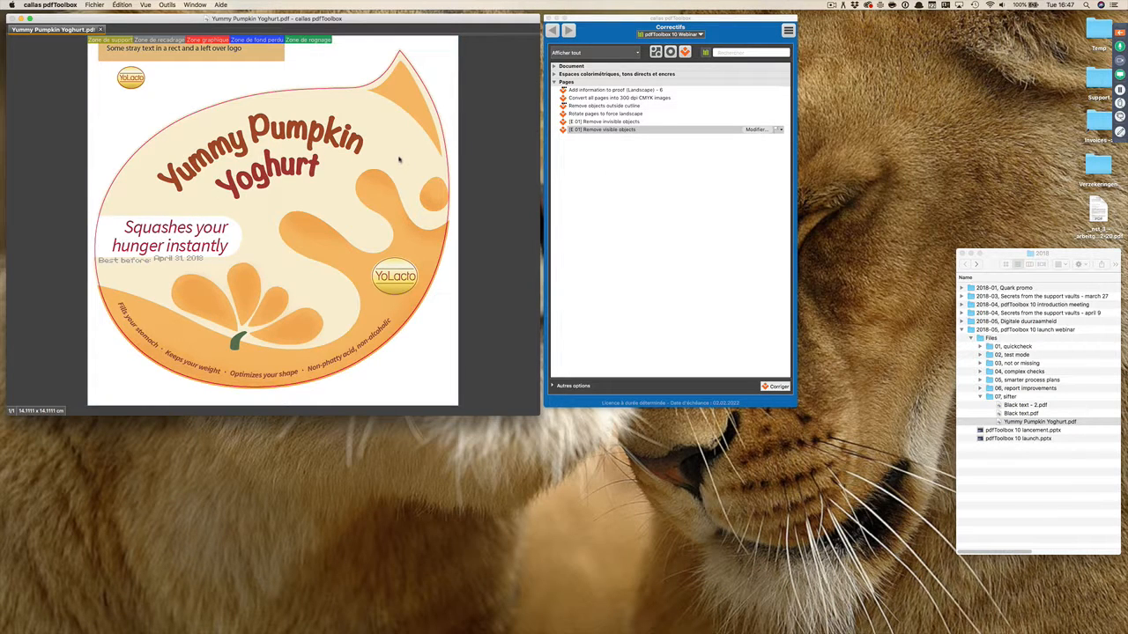
Start a new check, review the properties of the "Détection d'objets contextuelle" group, and cancel without creating it
click(670, 53)
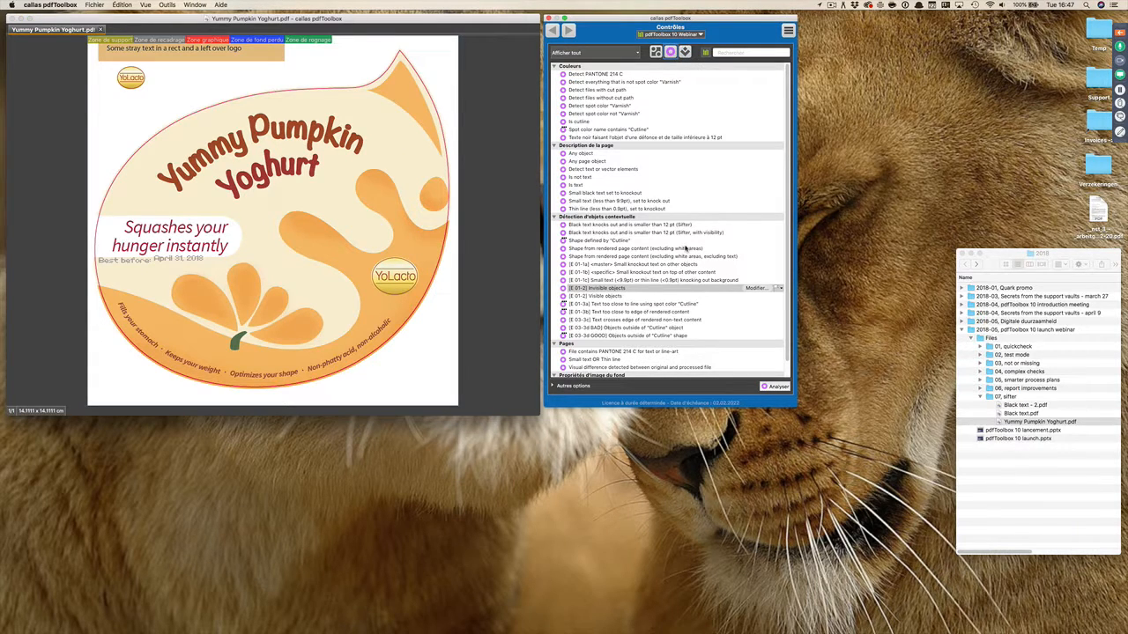
click(789, 32)
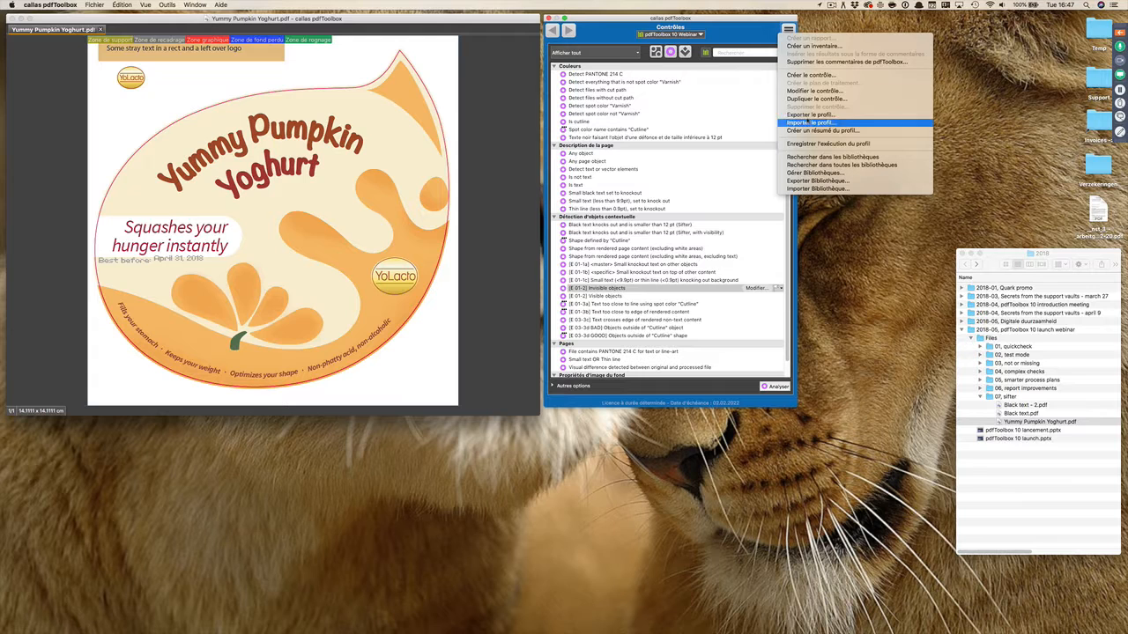
click(804, 76)
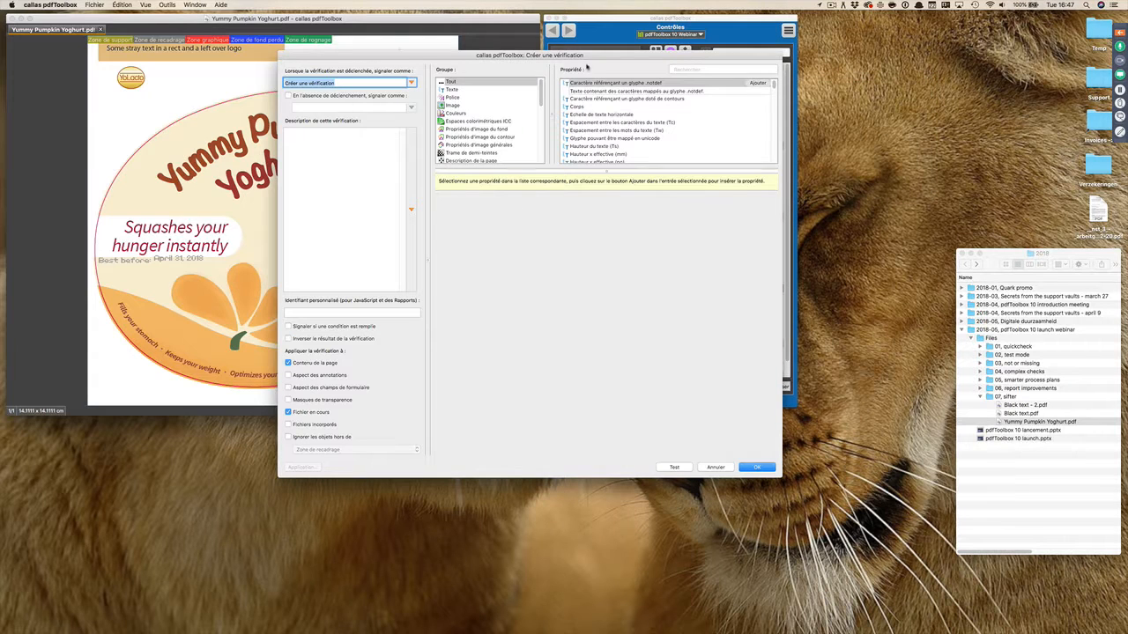
drag(426, 123, 426, 173)
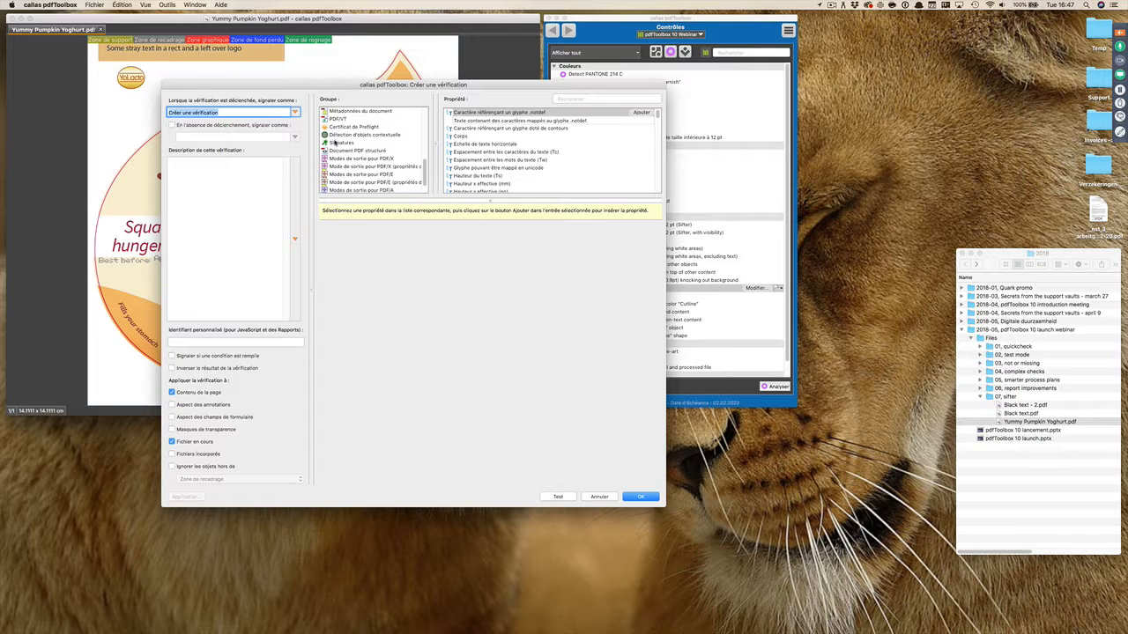
click(387, 135)
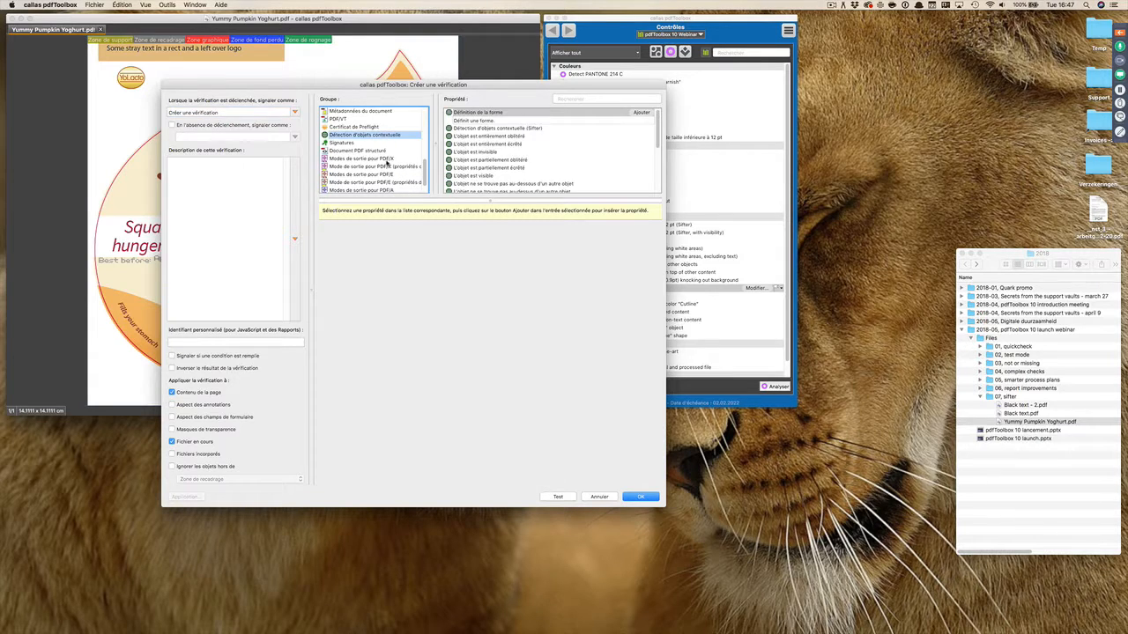
mouse_move(657, 115)
mouse_down()
mouse_move(656, 140)
mouse_move(657, 112)
mouse_up()
click(599, 497)
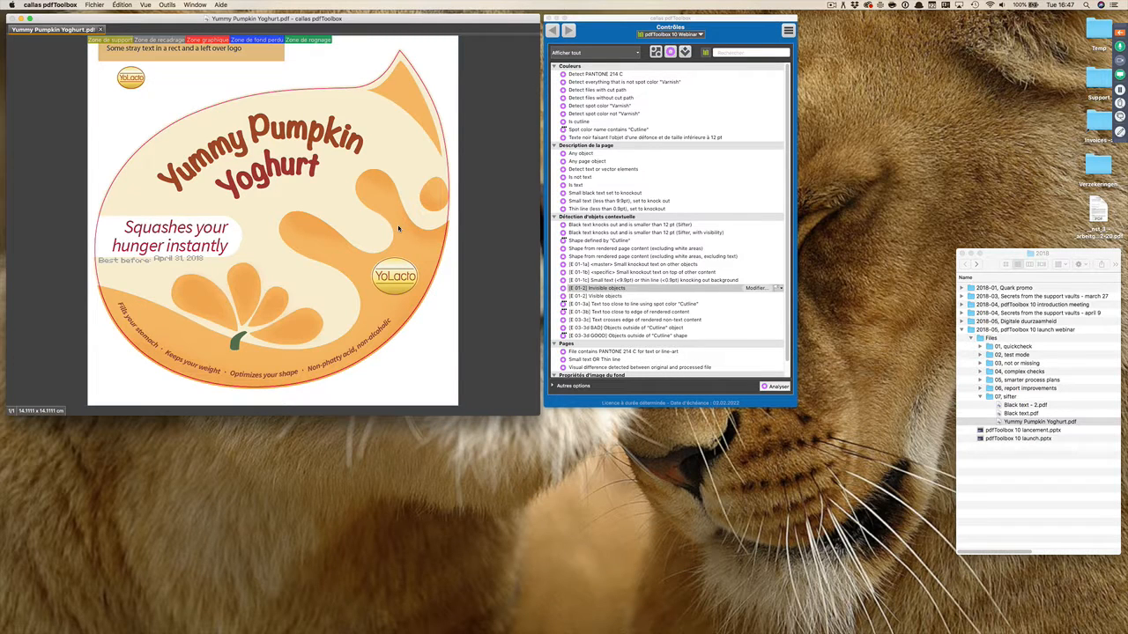
Switch to PowerPoint, resume the slideshow at the "Licence serveur" agenda slide, and advance to "Le problème avec l'activation"
key(super+Tab)
key(super+Tab)
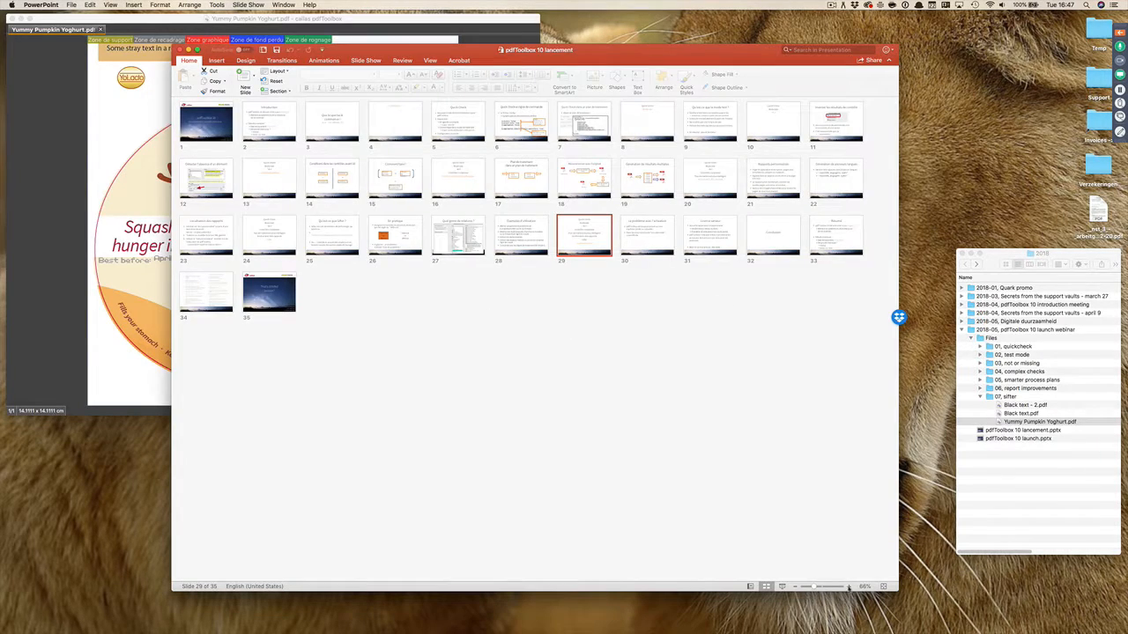
click(782, 586)
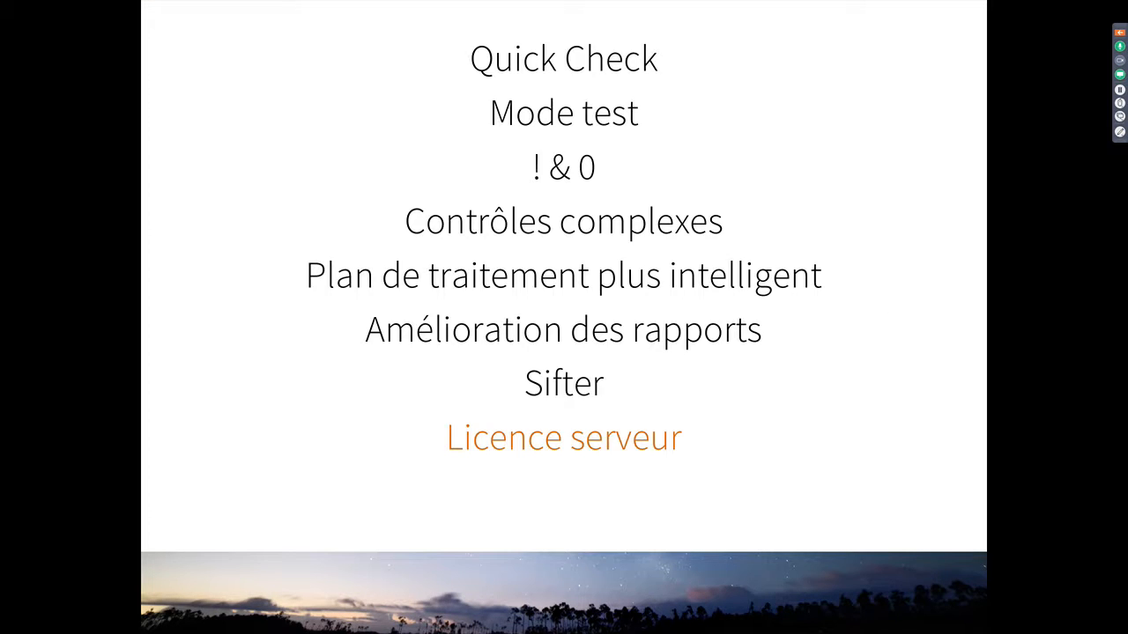
key(Right)
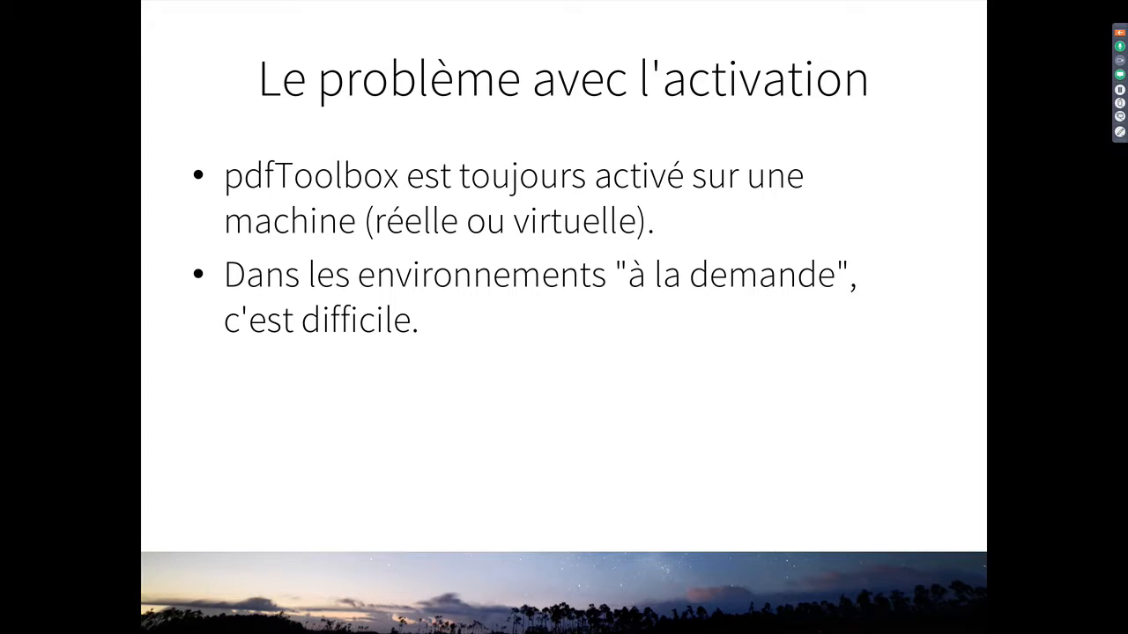